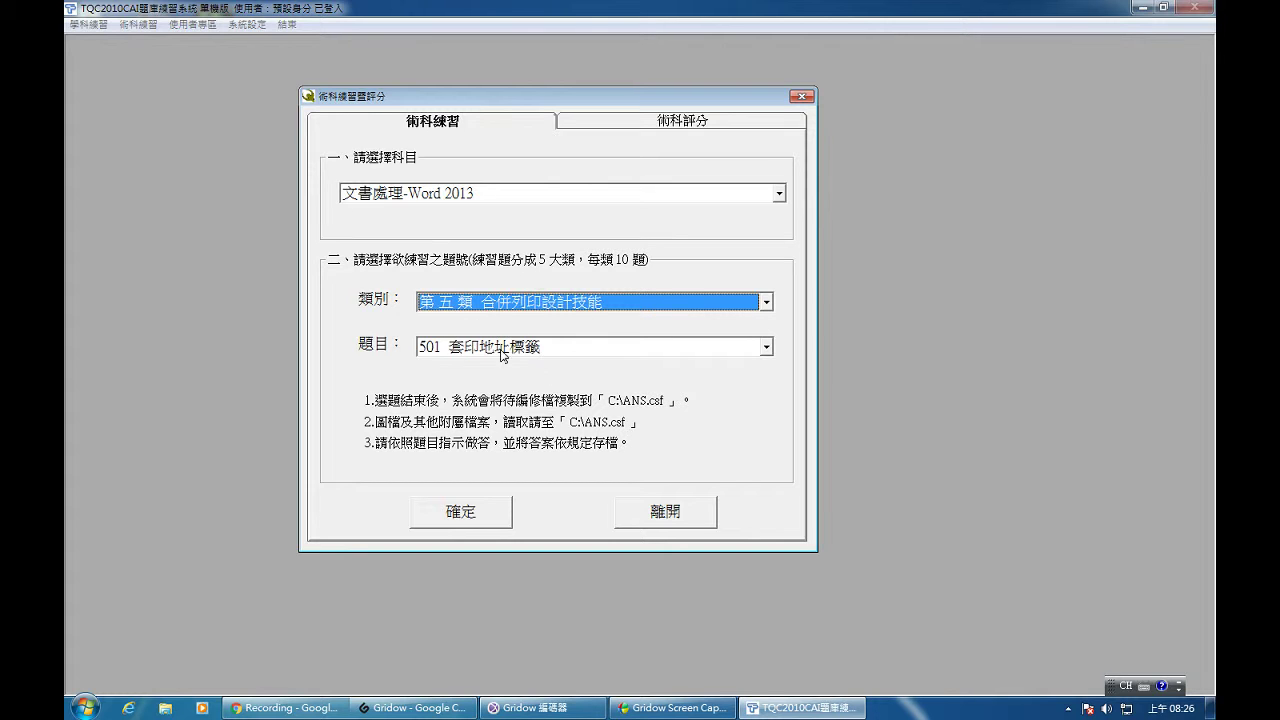
Step: Start practice exercise 501 套印地址標籤 and open its WP05 folder in C:\ANS.csf
{"action": "left_click", "coordinate": [485, 514]}
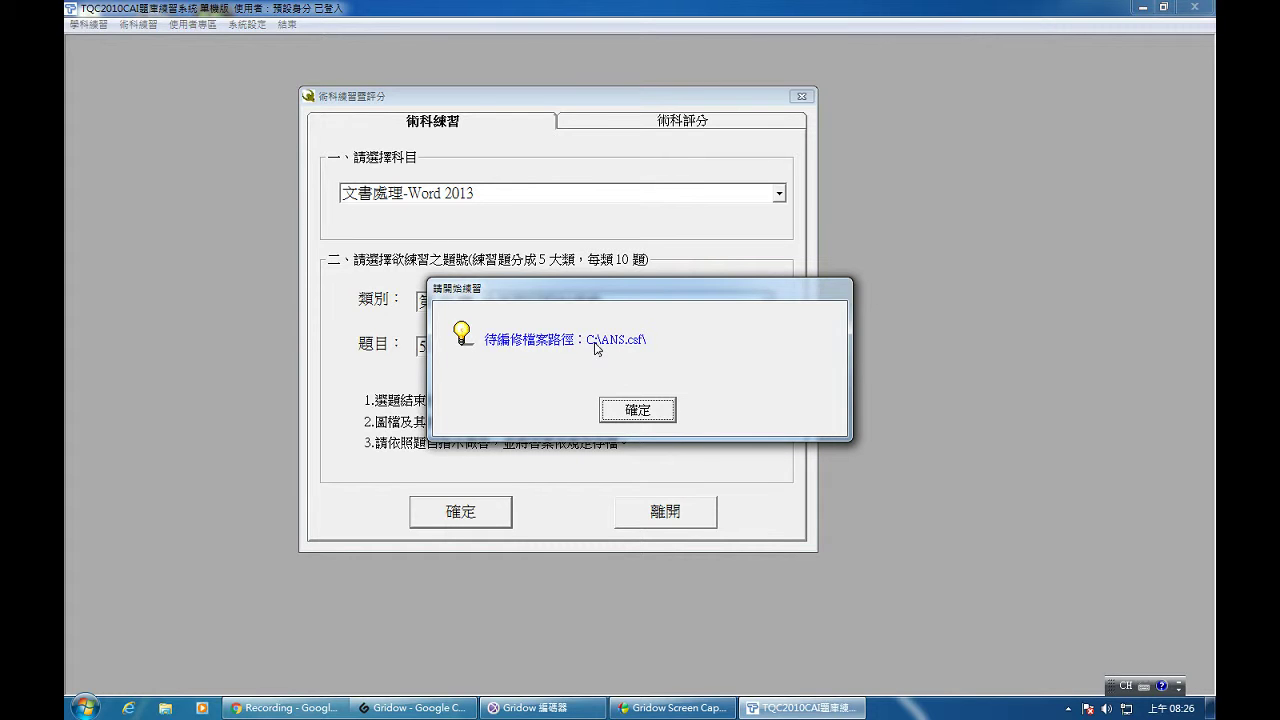
{"action": "left_click", "coordinate": [640, 412]}
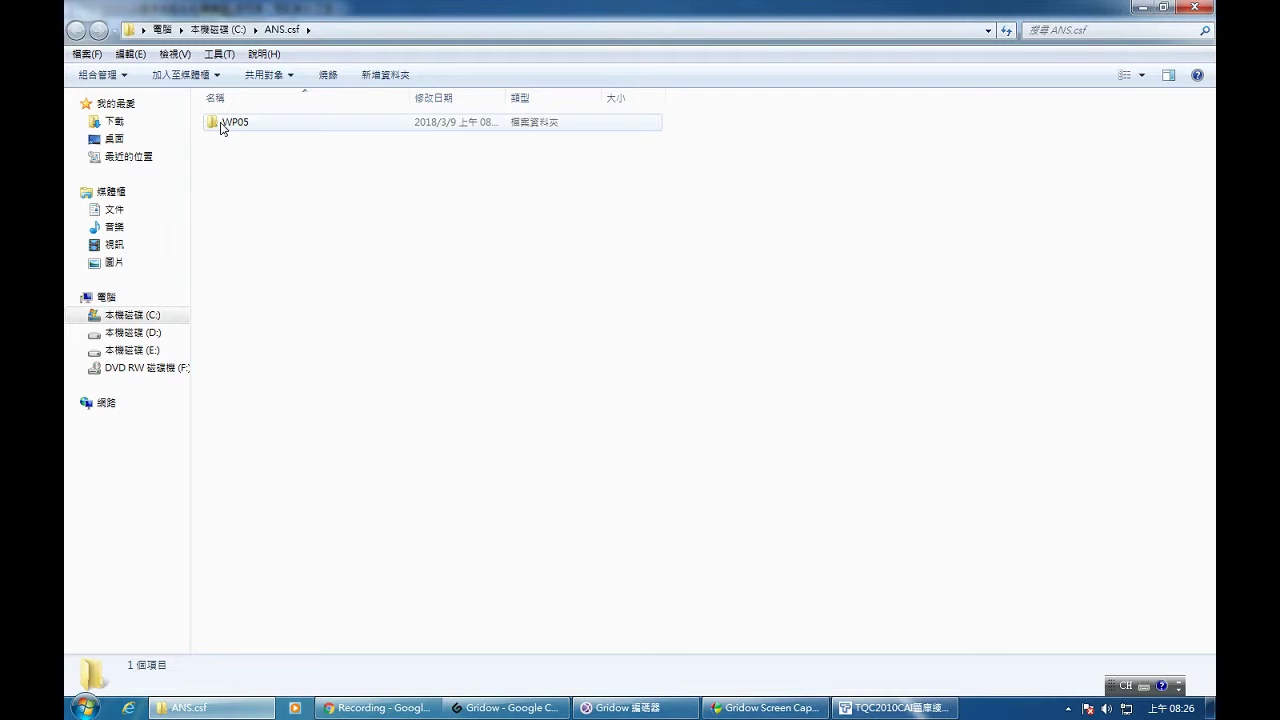
{"action": "double_click", "coordinate": [222, 124]}
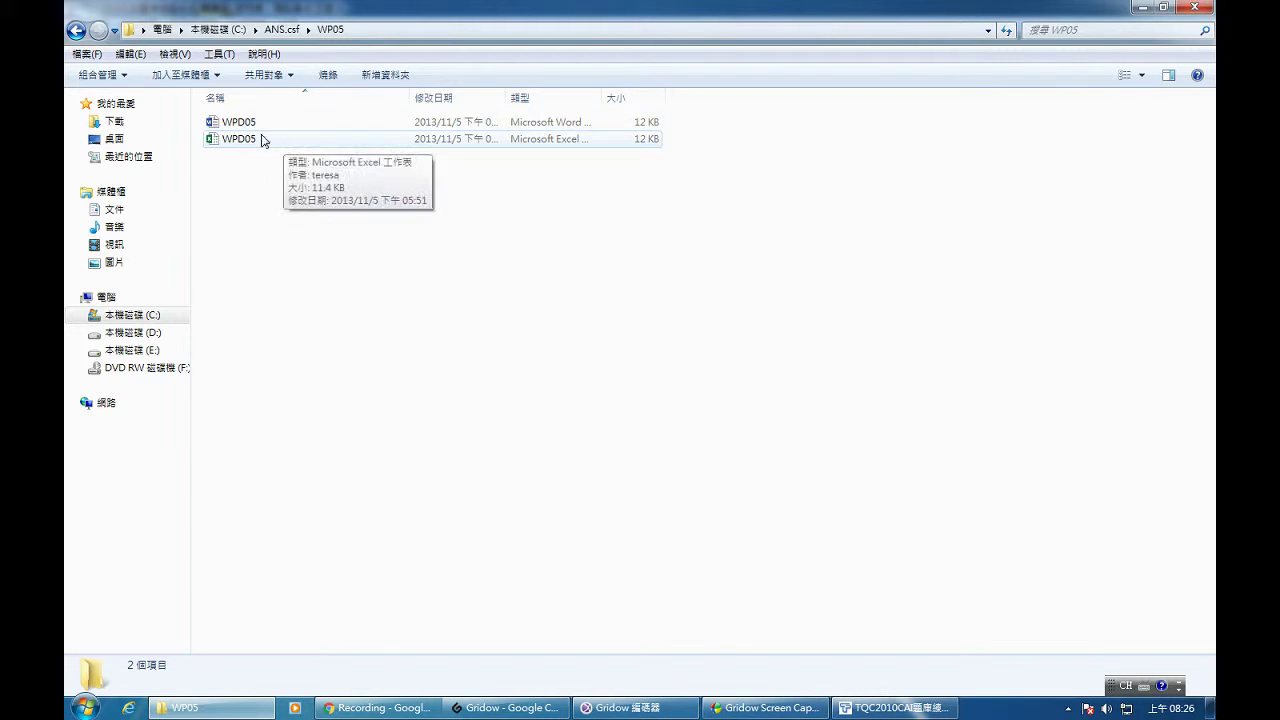
Step: Open the WPD05 Excel workbook from the WP05 folder
{"action": "key", "text": "Down"}
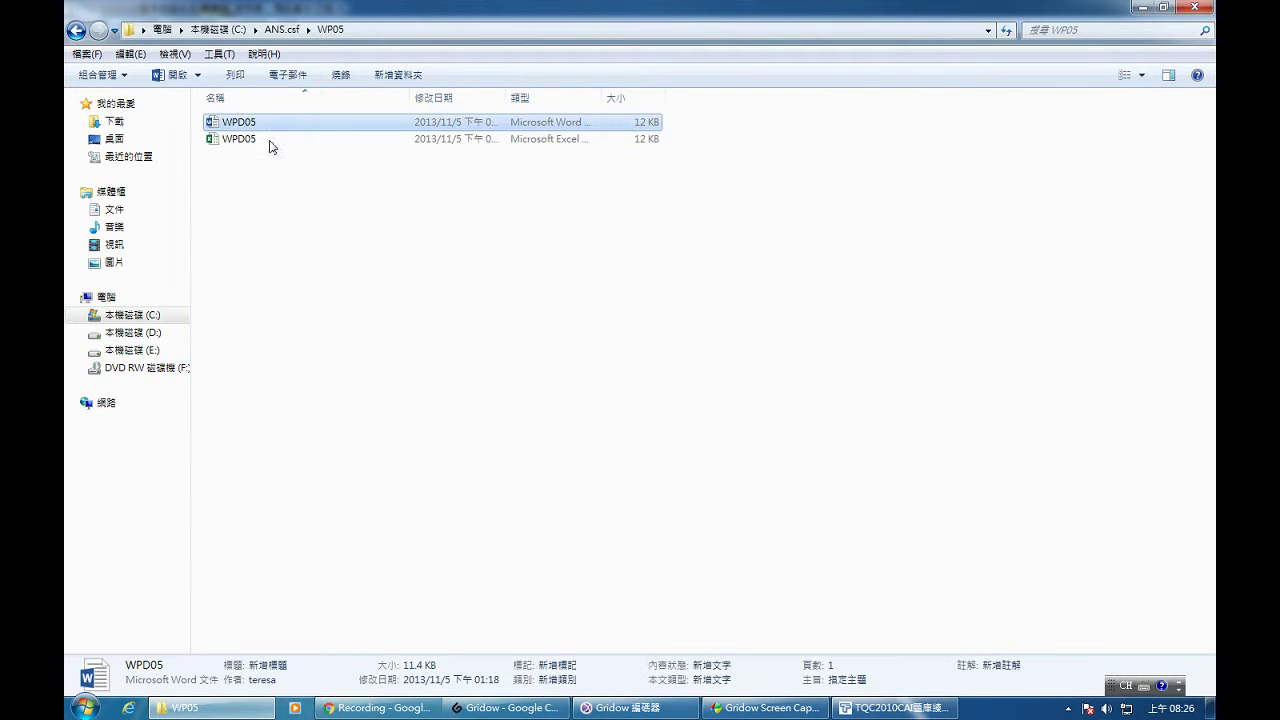
{"action": "left_click", "coordinate": [243, 143]}
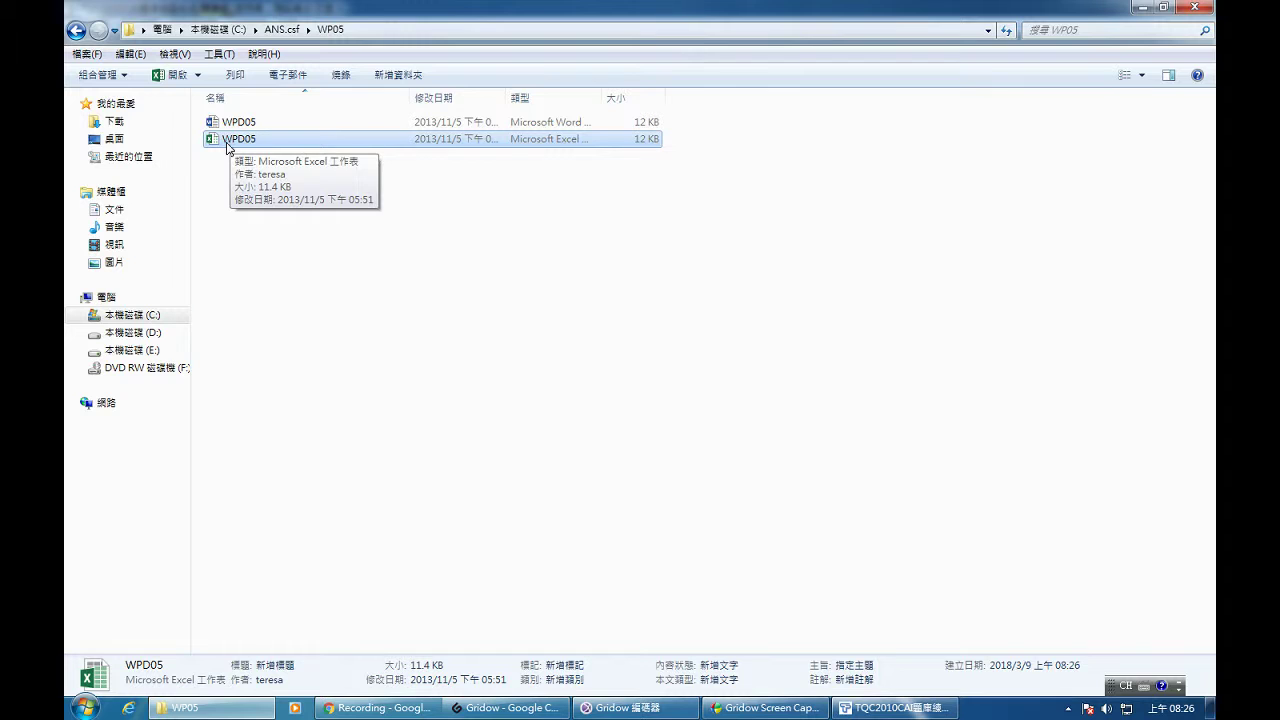
{"action": "double_click", "coordinate": [229, 143]}
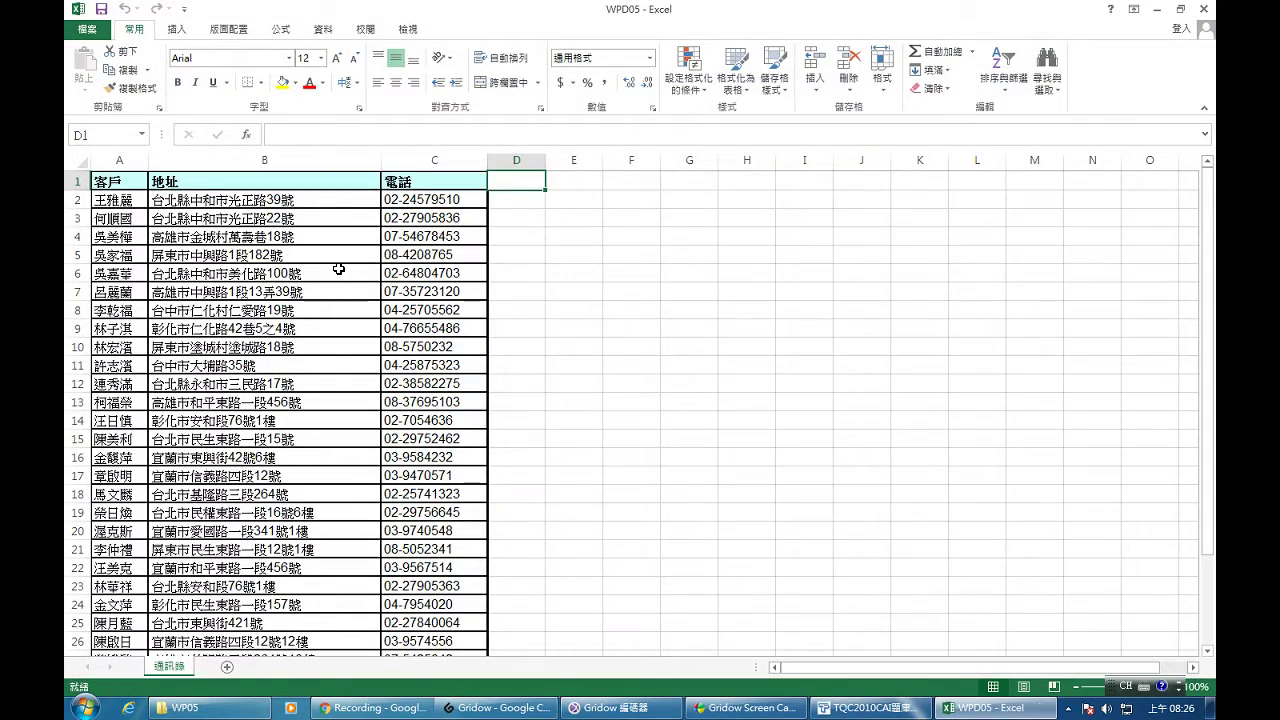
Step: Look through the customer, address and phone columns of the 通訊錄 sheet down to its last record
{"action": "left_click", "coordinate": [339, 270]}
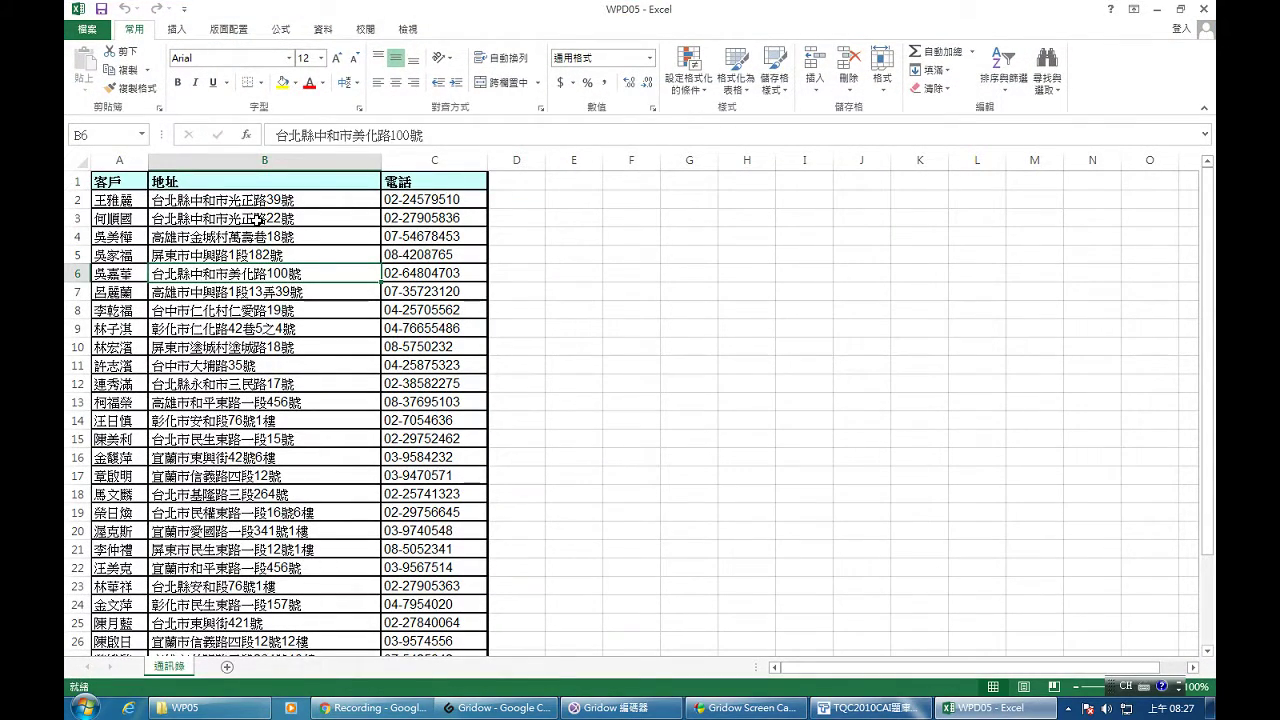
{"action": "scroll", "coordinate": [452, 364], "scroll_direction": "down", "scroll_amount": 7}
{"action": "scroll", "coordinate": [452, 364], "scroll_direction": "up", "scroll_amount": 5}
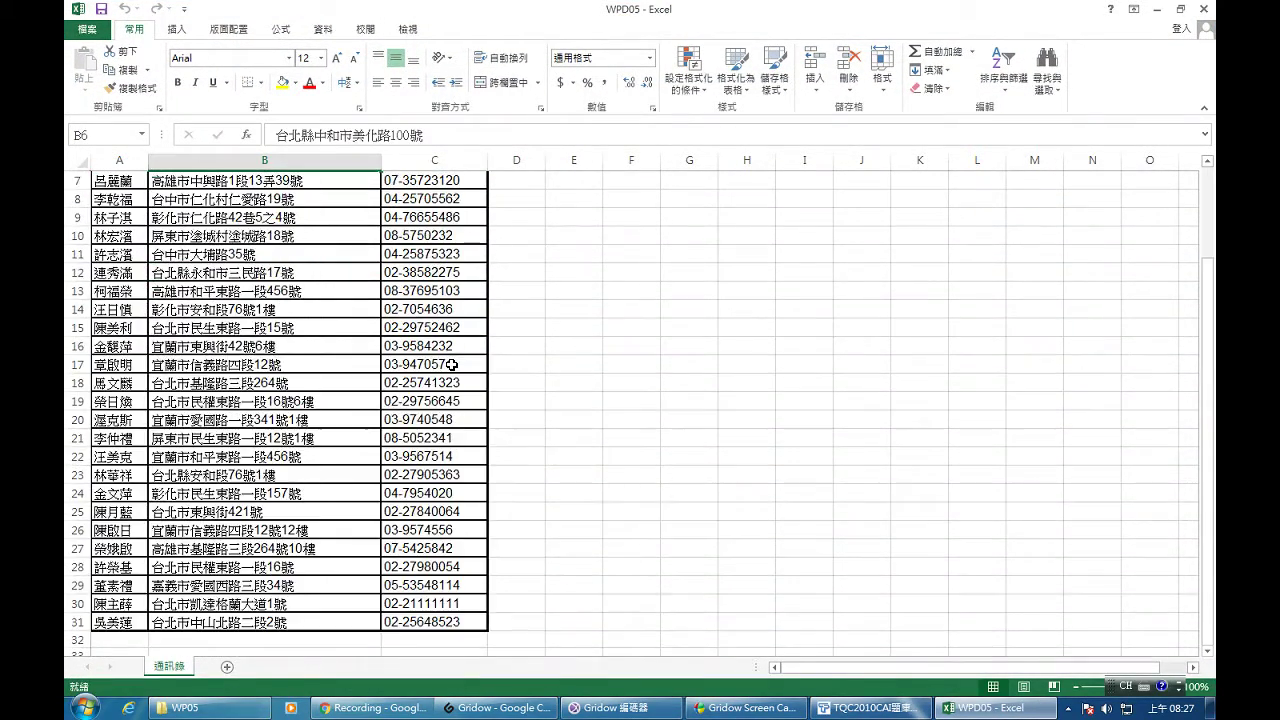
{"action": "scroll", "coordinate": [452, 364], "scroll_direction": "up", "scroll_amount": 2}
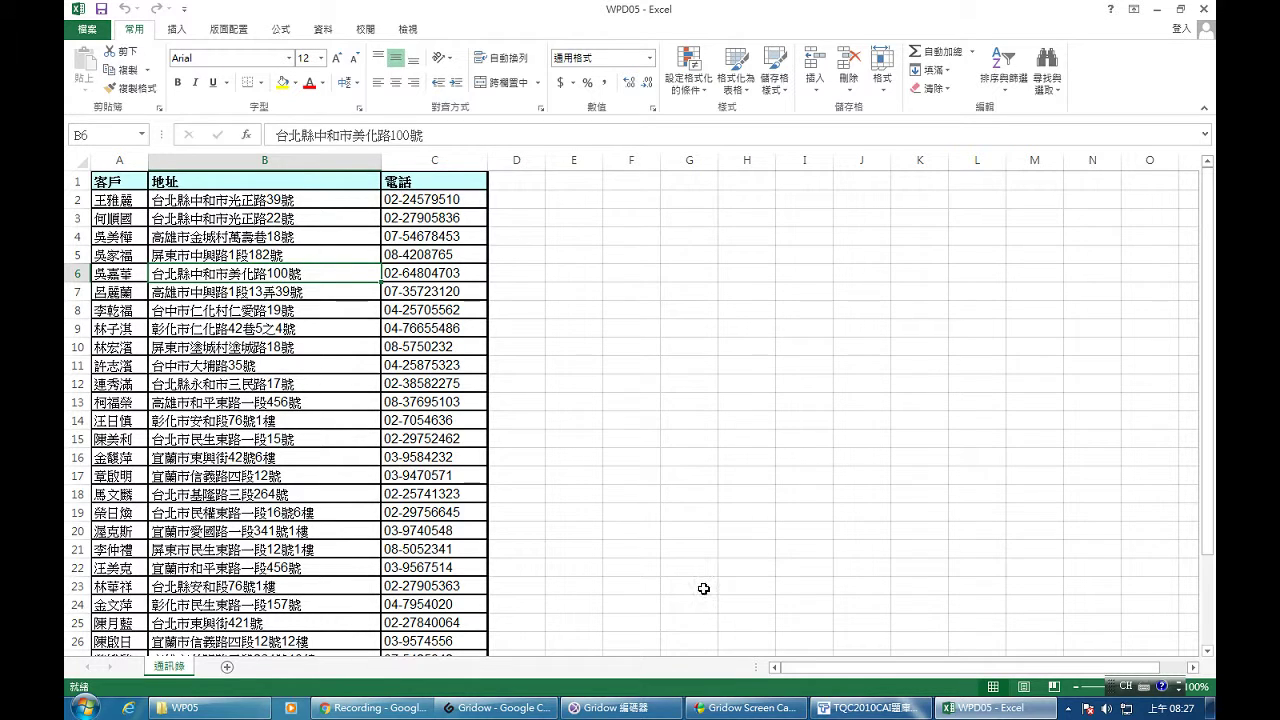
Step: Return to the WP05 folder and open the WPD05 Word document
{"action": "left_click", "coordinate": [210, 708]}
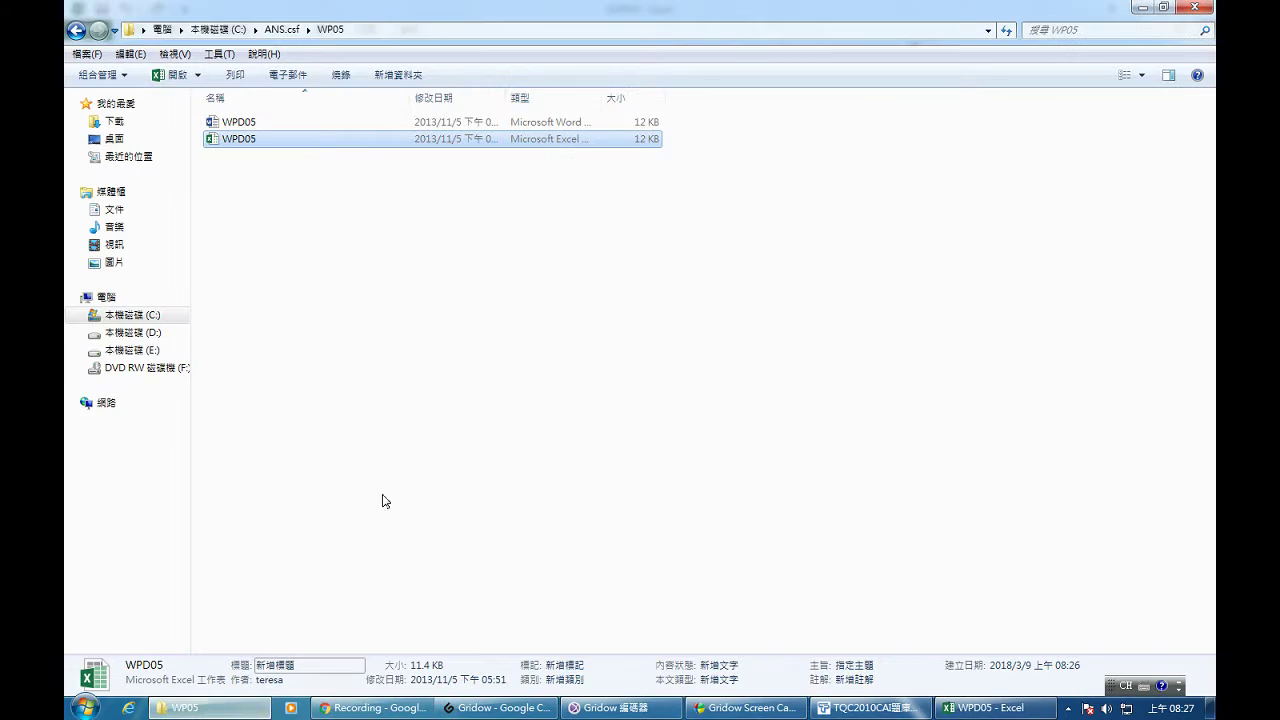
{"action": "left_click", "coordinate": [270, 123]}
{"action": "left_click", "coordinate": [240, 139]}
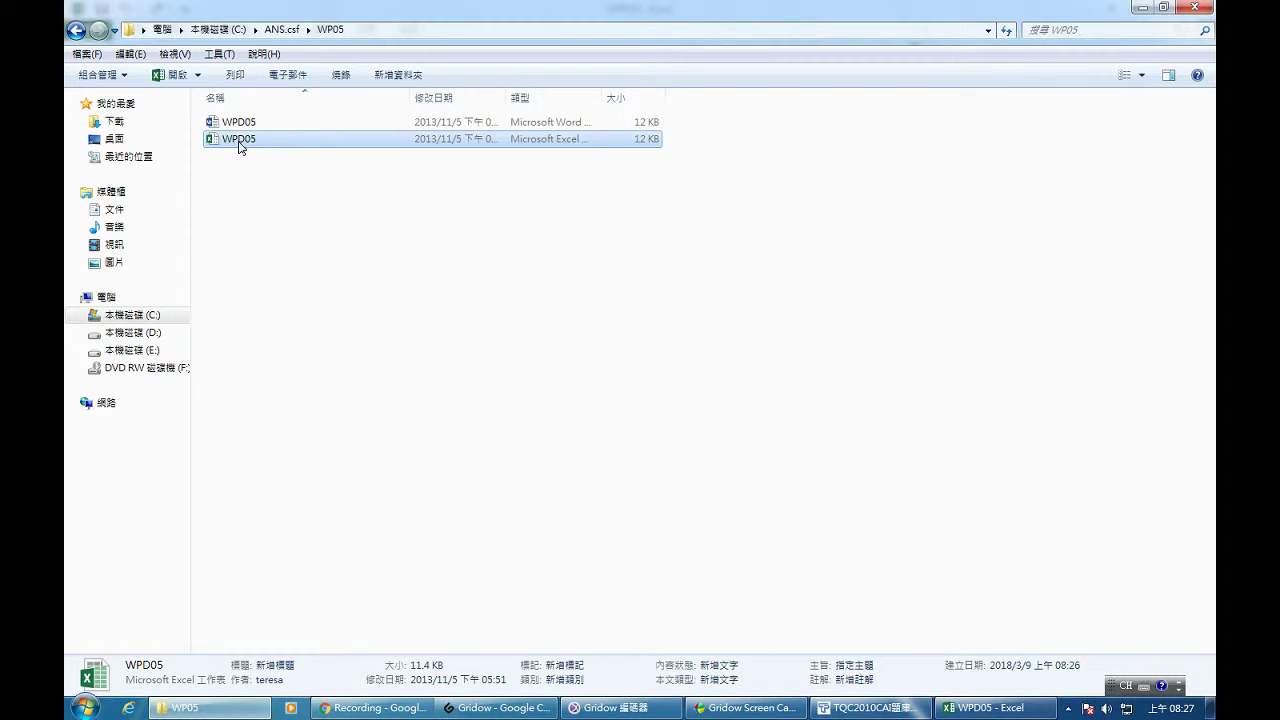
{"action": "left_click", "coordinate": [997, 704]}
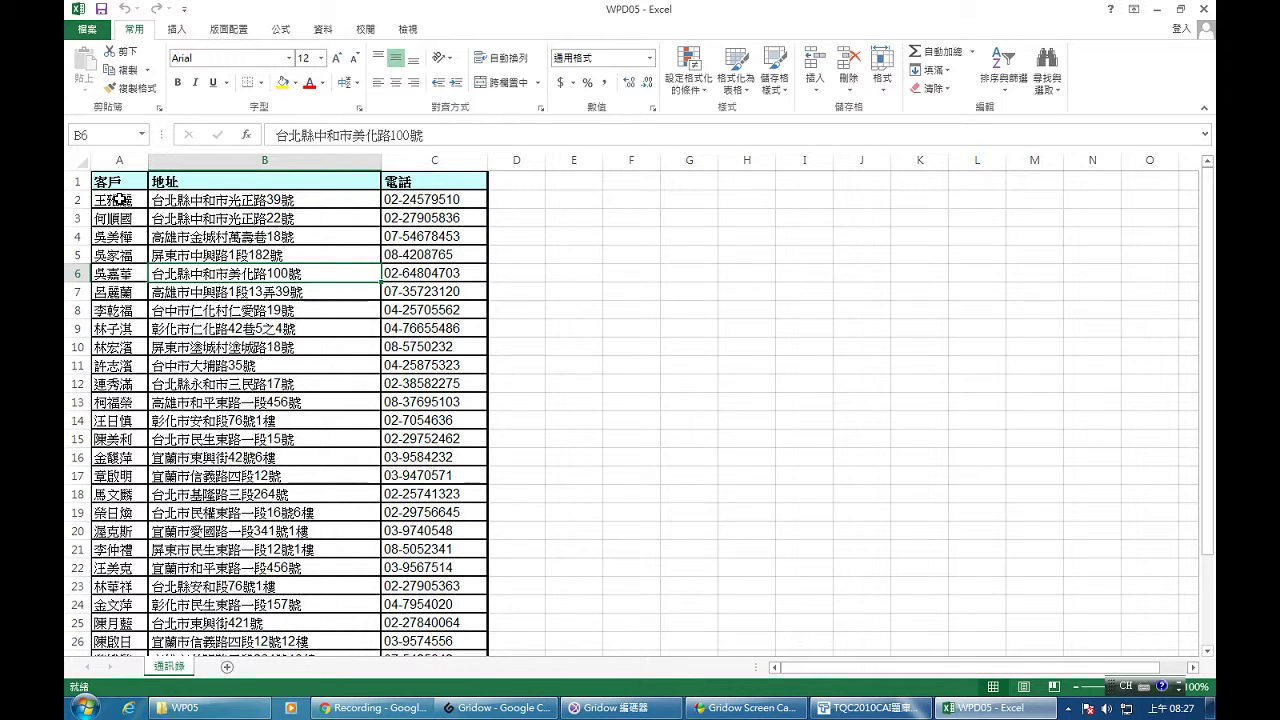
{"action": "left_click", "coordinate": [210, 707]}
{"action": "double_click", "coordinate": [237, 122]}
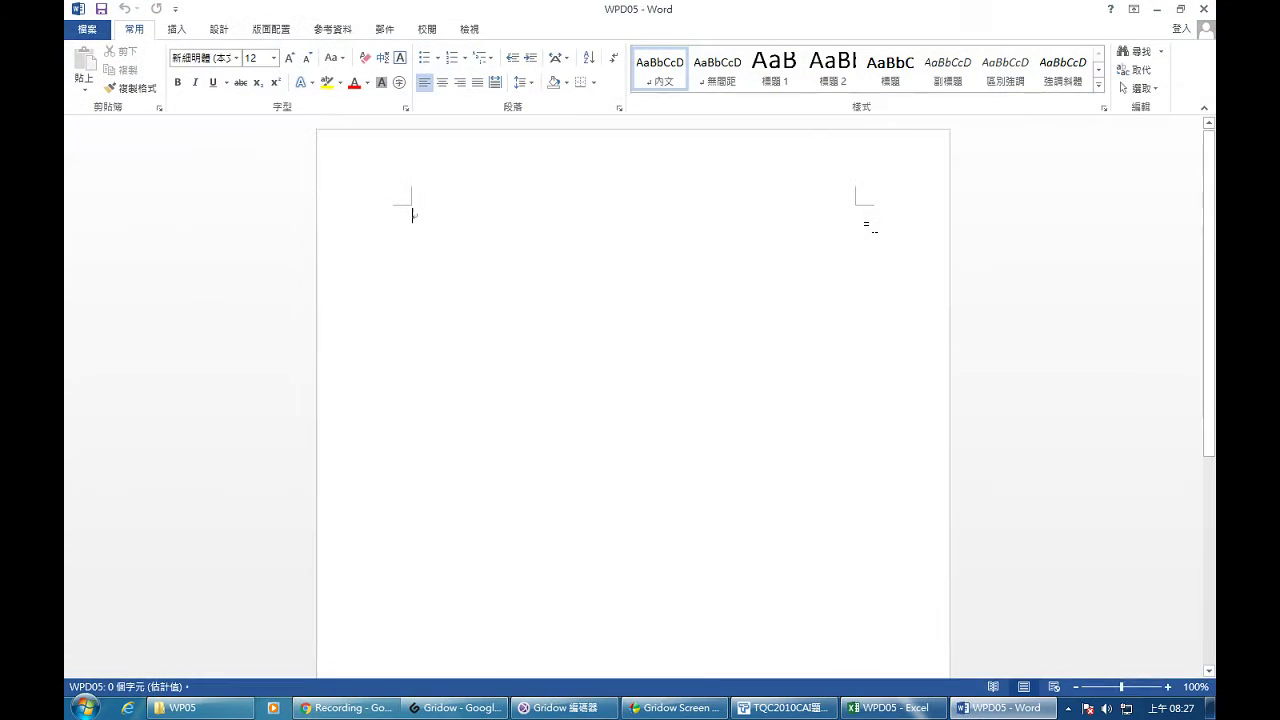
{"action": "left_click", "coordinate": [553, 694]}
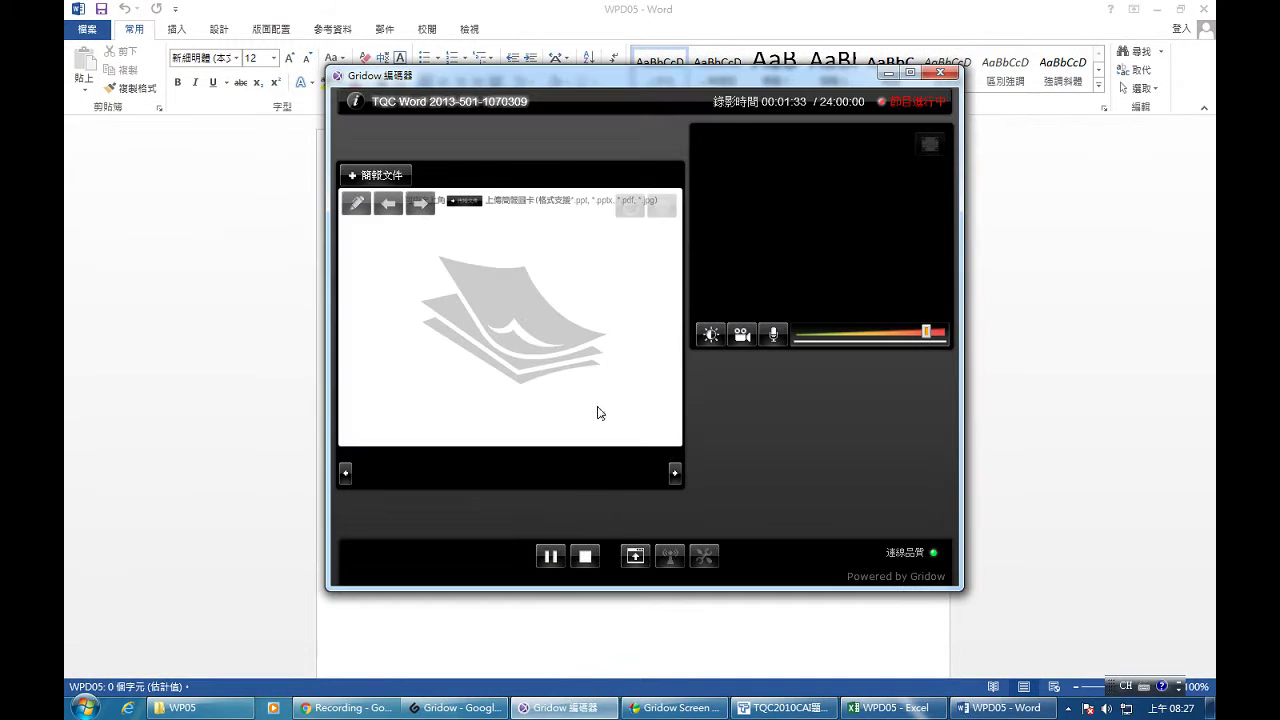
{"action": "left_click", "coordinate": [578, 556]}
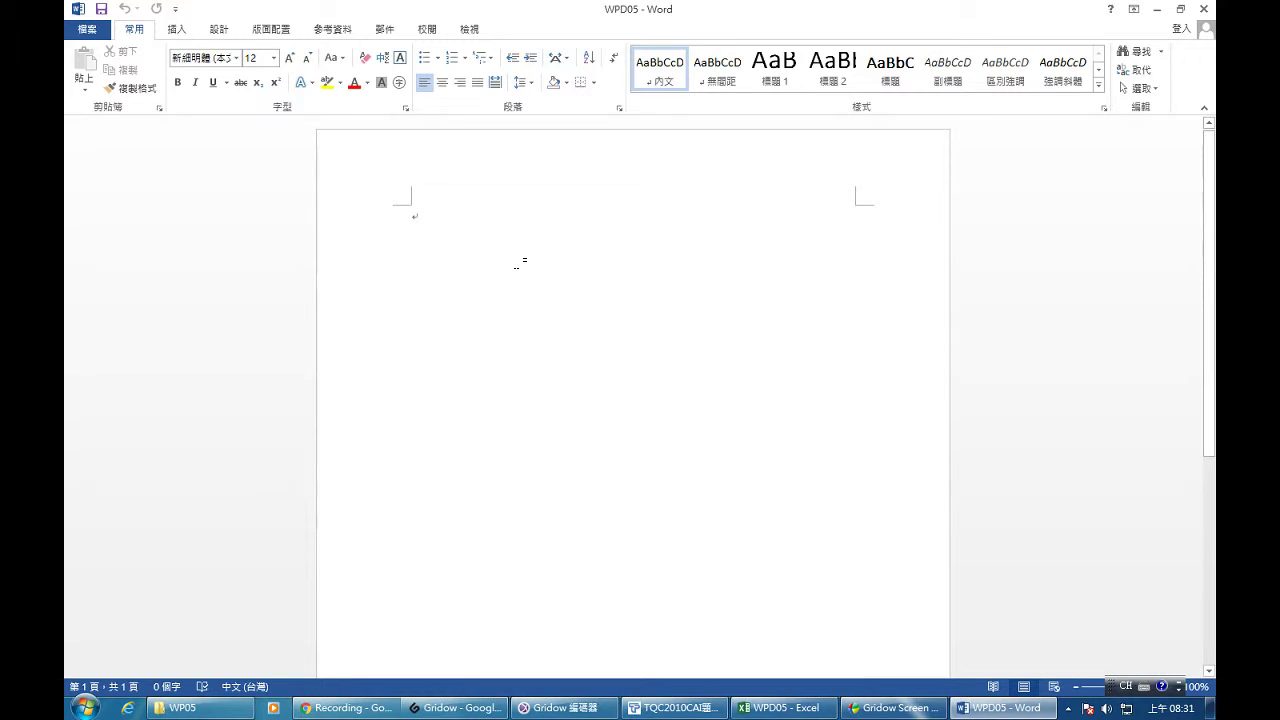
Step: Create a separate label document with the Microsoft 1/2 Letter label and close it without saving
{"action": "left_click", "coordinate": [392, 32]}
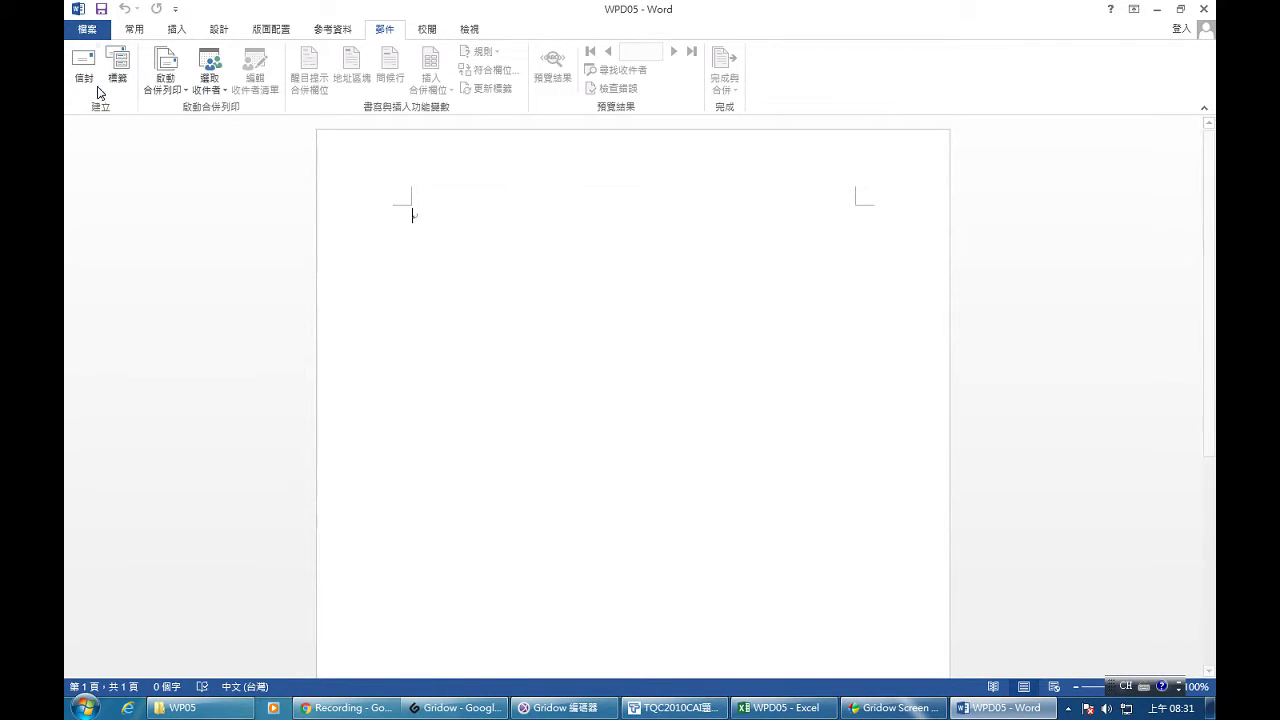
{"action": "left_click", "coordinate": [117, 68]}
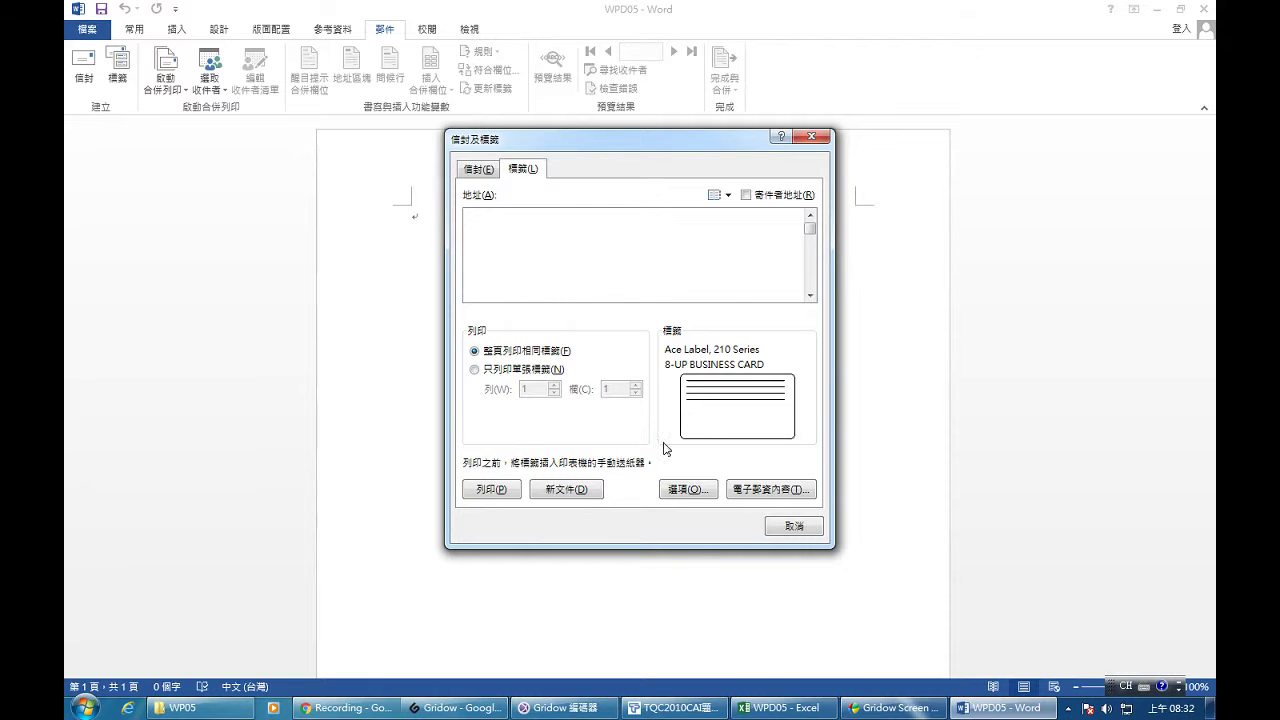
{"action": "left_click", "coordinate": [688, 489]}
{"action": "left_click", "coordinate": [648, 315]}
{"action": "left_click", "coordinate": [636, 356]}
{"action": "left_click", "coordinate": [473, 389]}
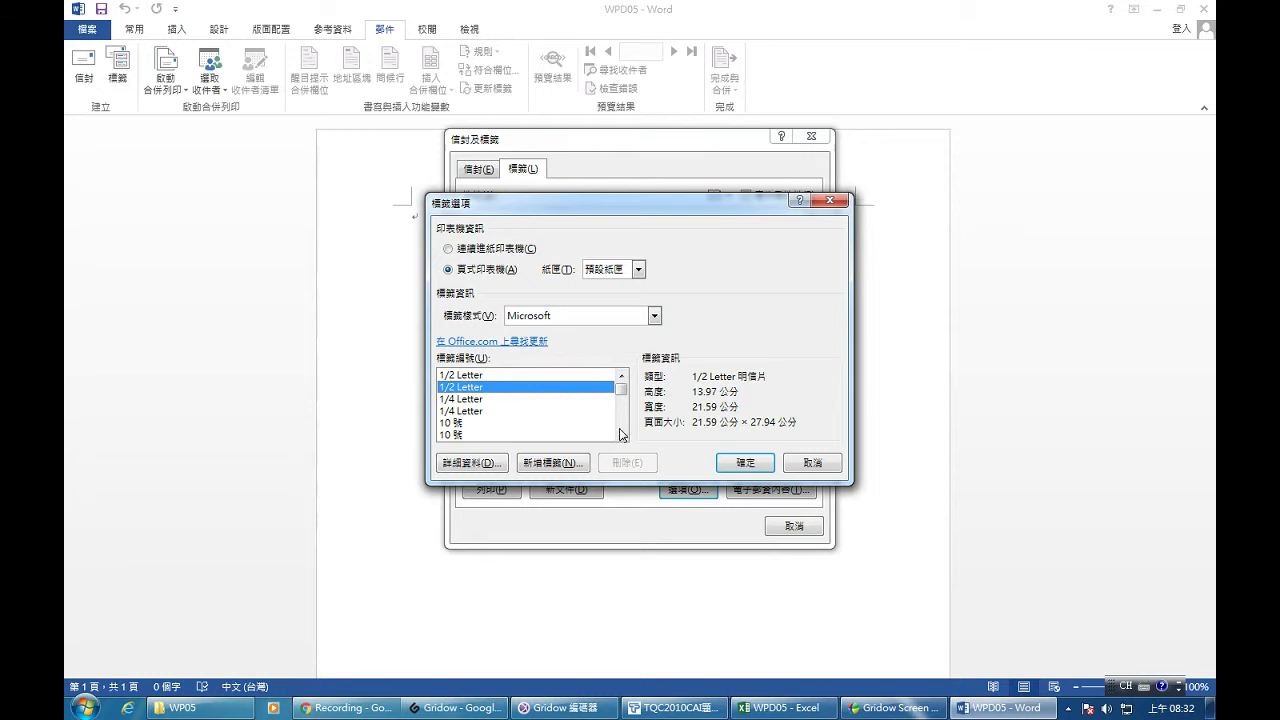
{"action": "left_click", "coordinate": [748, 464]}
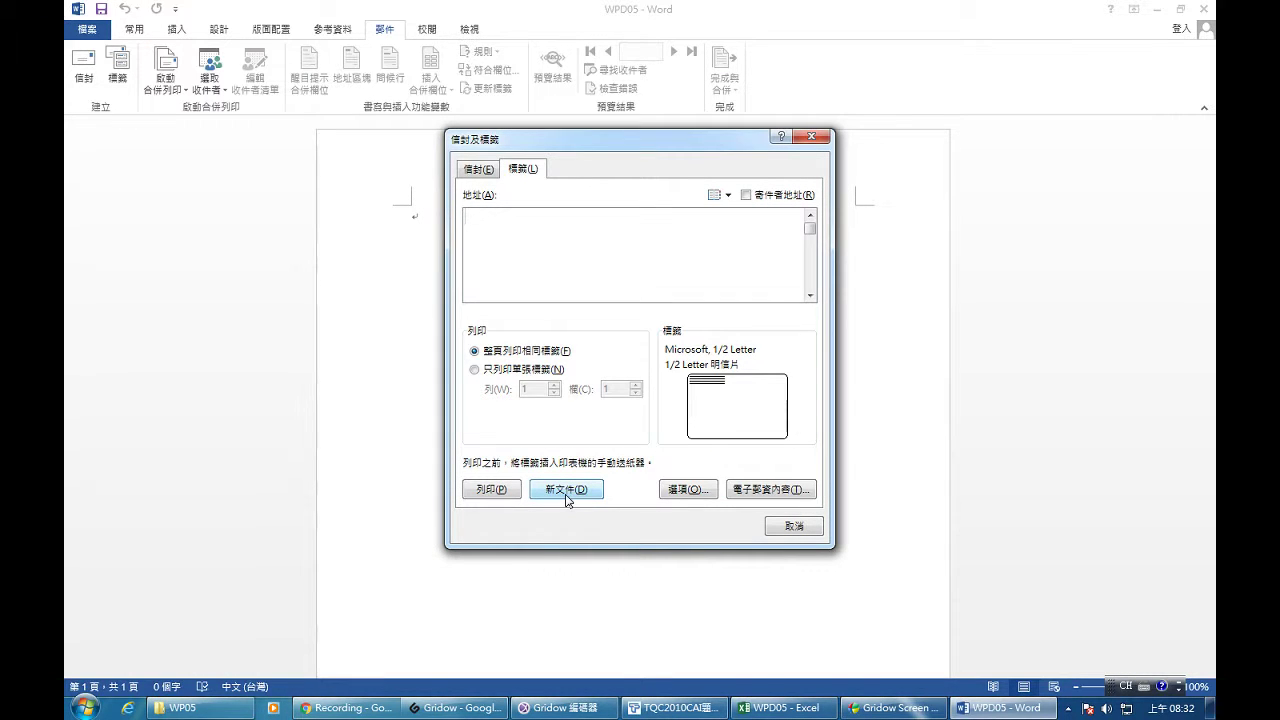
{"action": "left_click", "coordinate": [566, 489]}
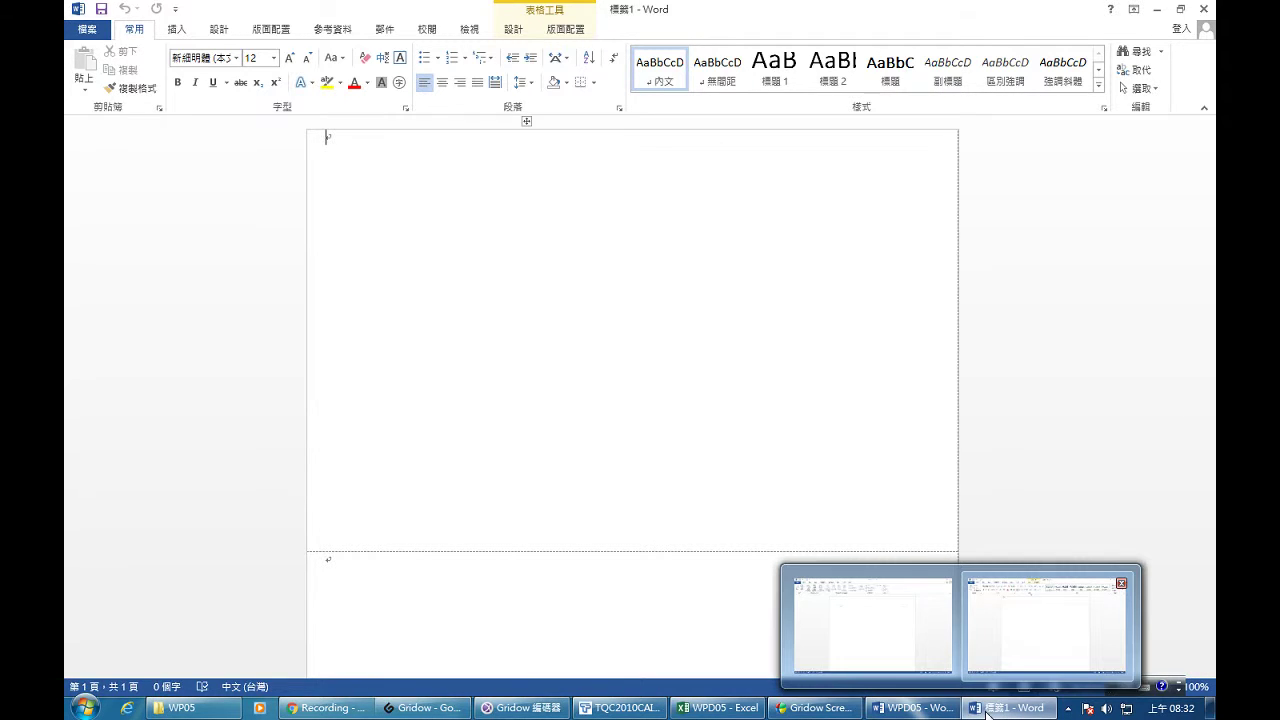
{"action": "left_click", "coordinate": [1204, 10]}
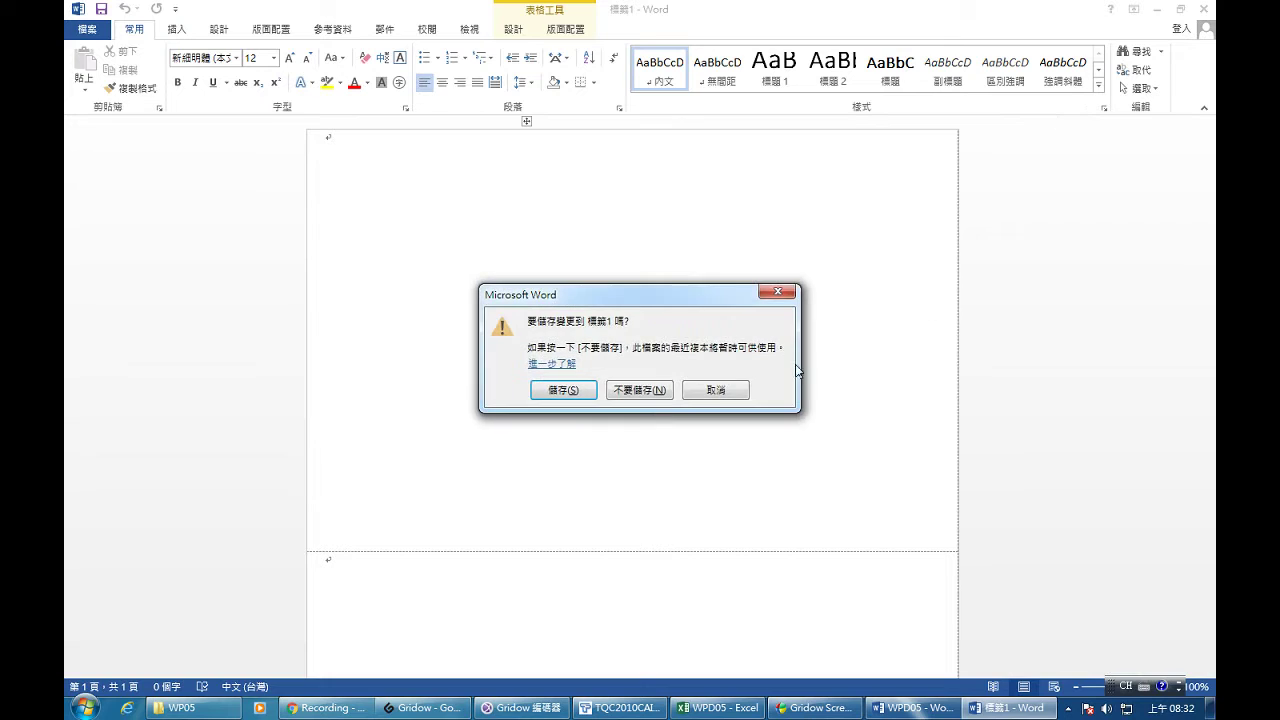
{"action": "left_click", "coordinate": [646, 395]}
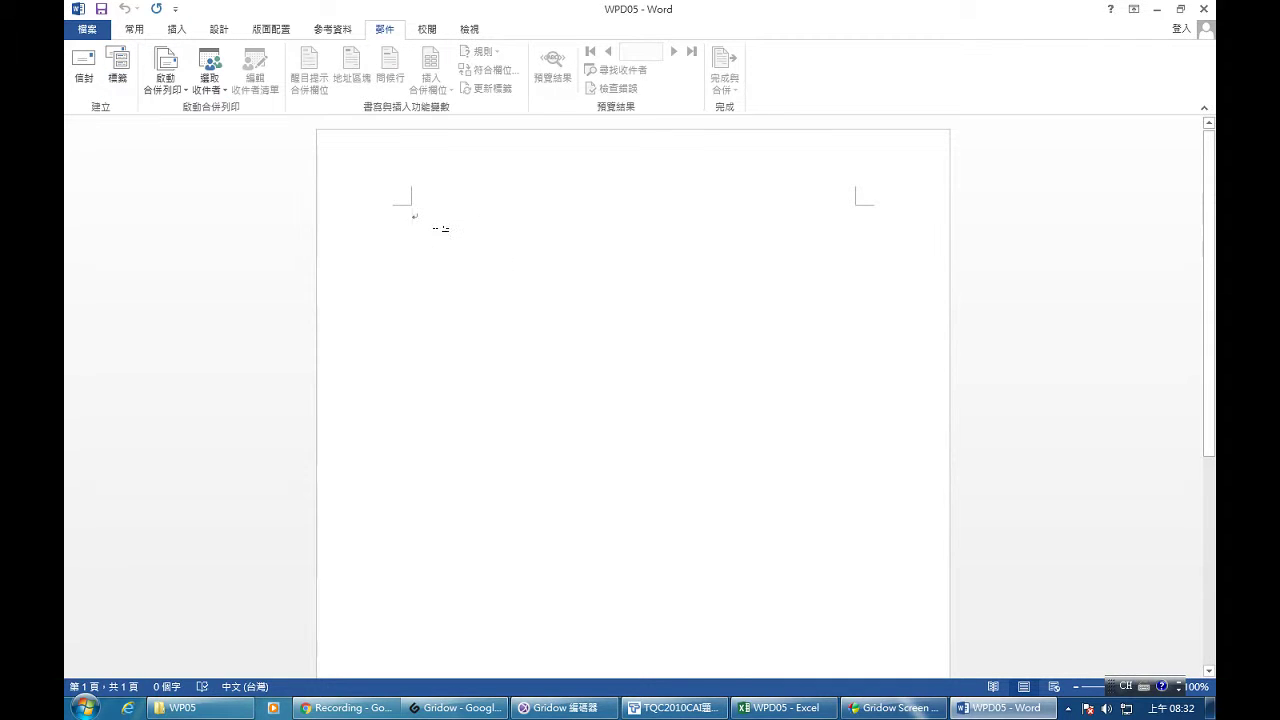
Step: Start a label mail merge in the WPD05 document and set the label vendor to Ace Label
{"action": "left_click", "coordinate": [177, 90]}
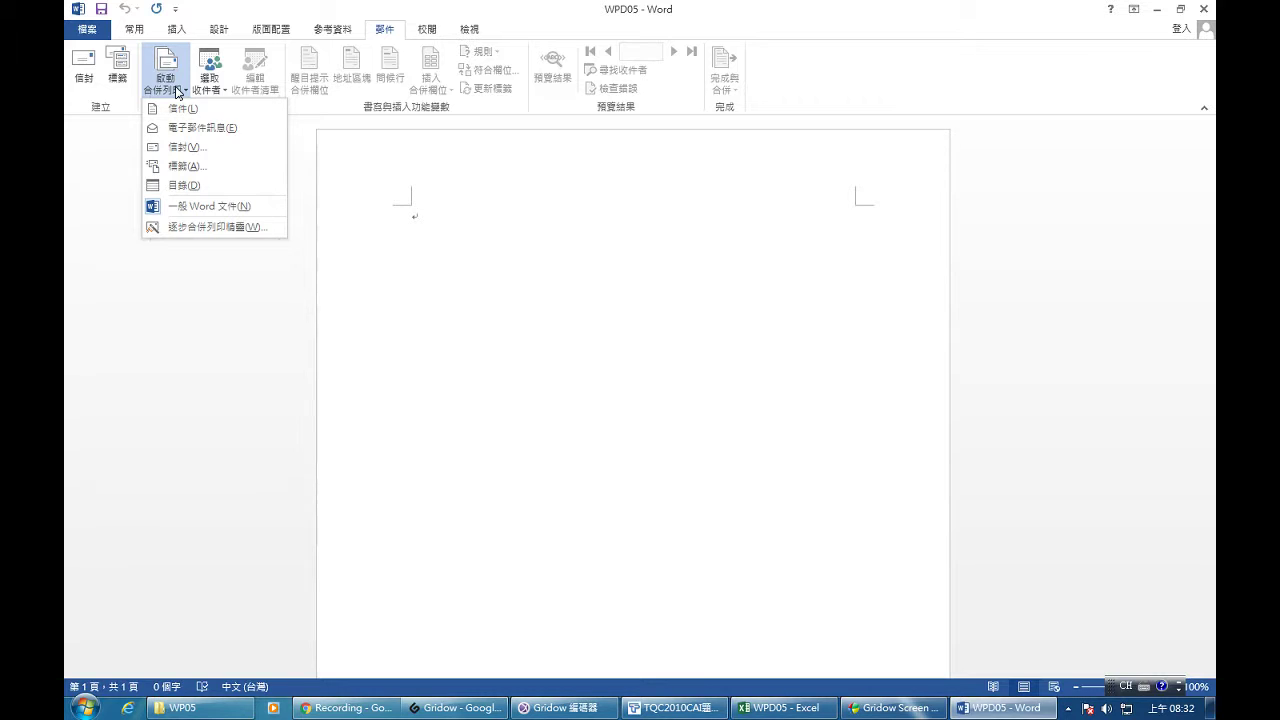
{"action": "left_click", "coordinate": [175, 167]}
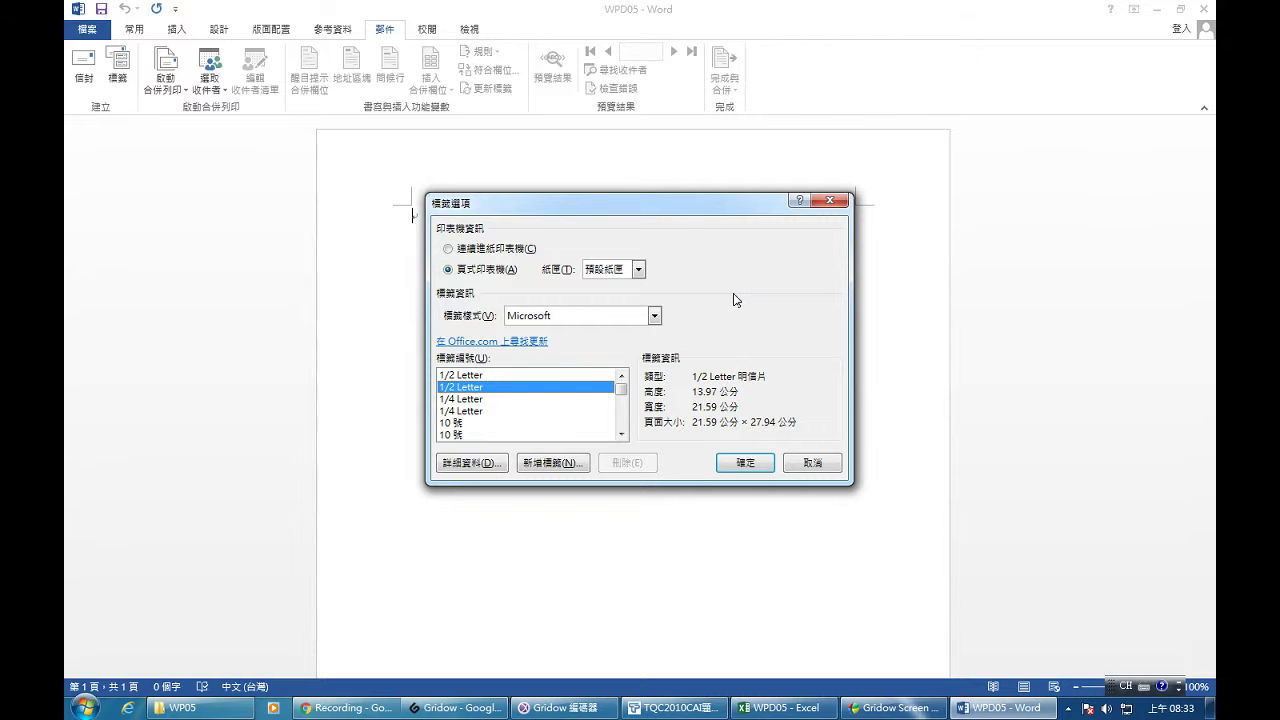
{"action": "left_click", "coordinate": [654, 316]}
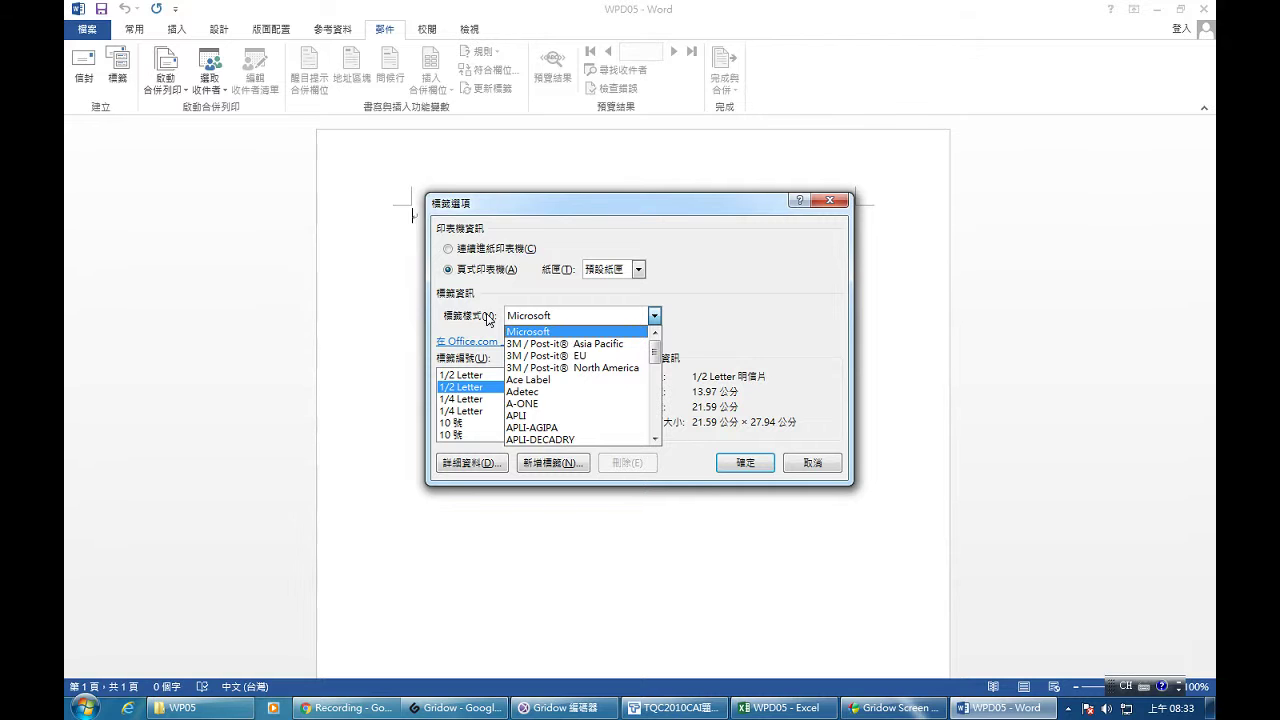
{"action": "left_click", "coordinate": [543, 381]}
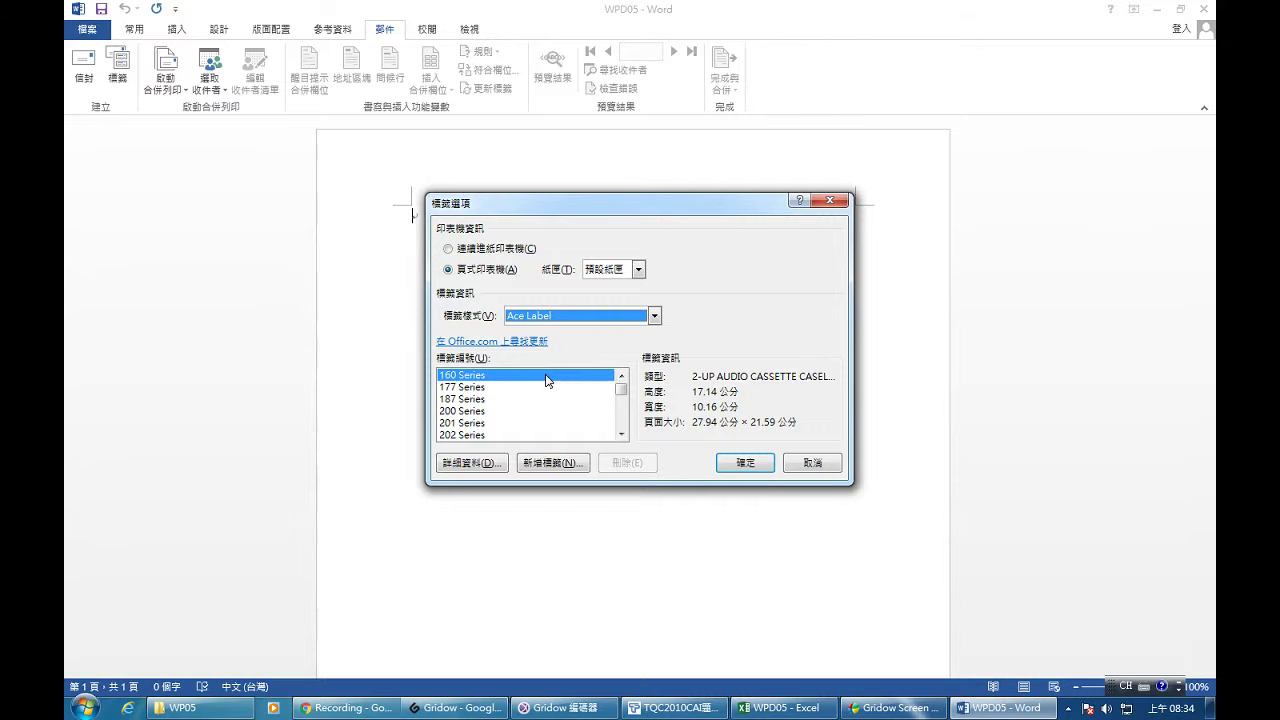
Step: Try the Microsoft and A-ONE label vendors, and return the vendor to Ace Label
{"action": "left_click", "coordinate": [655, 316]}
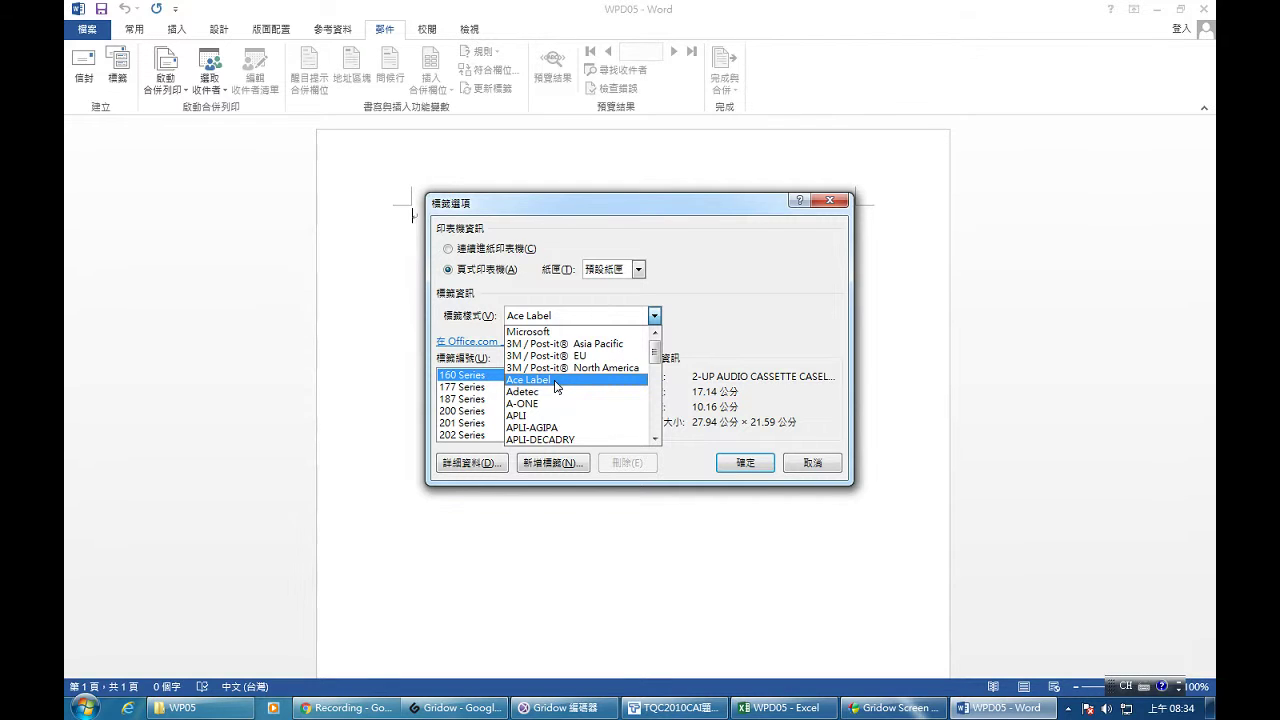
{"action": "left_click", "coordinate": [565, 332]}
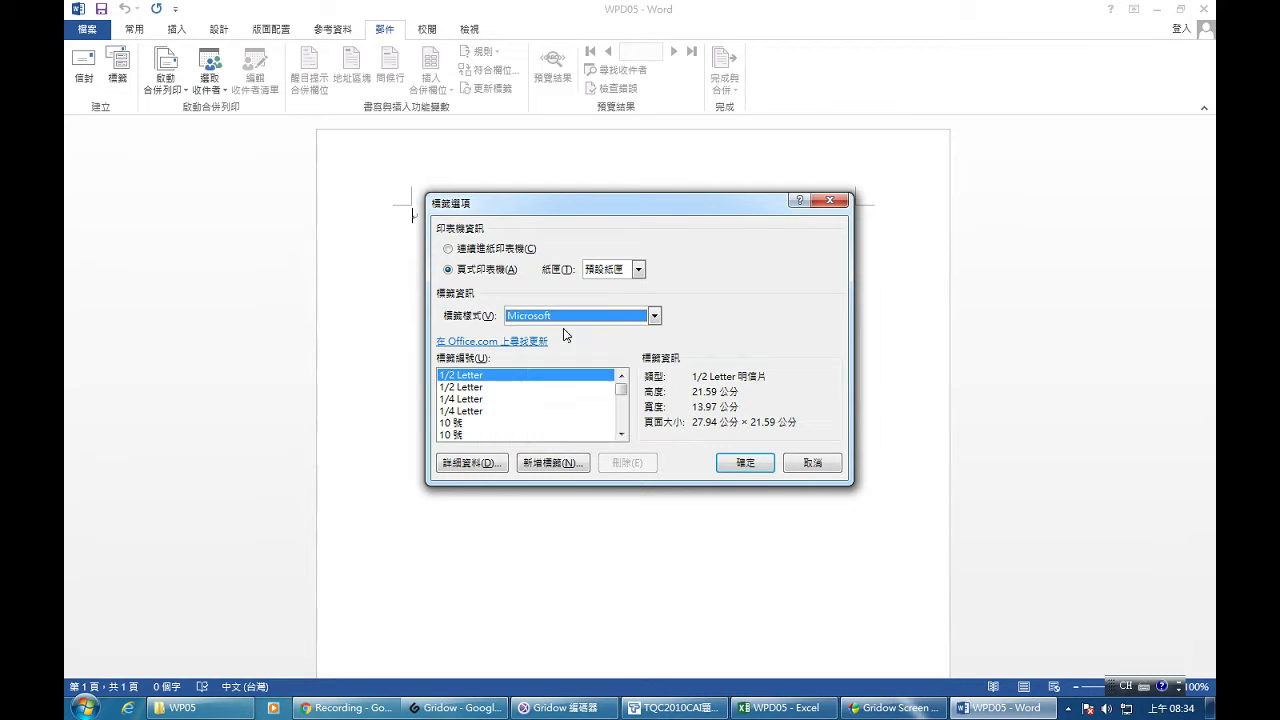
{"action": "left_click", "coordinate": [655, 317]}
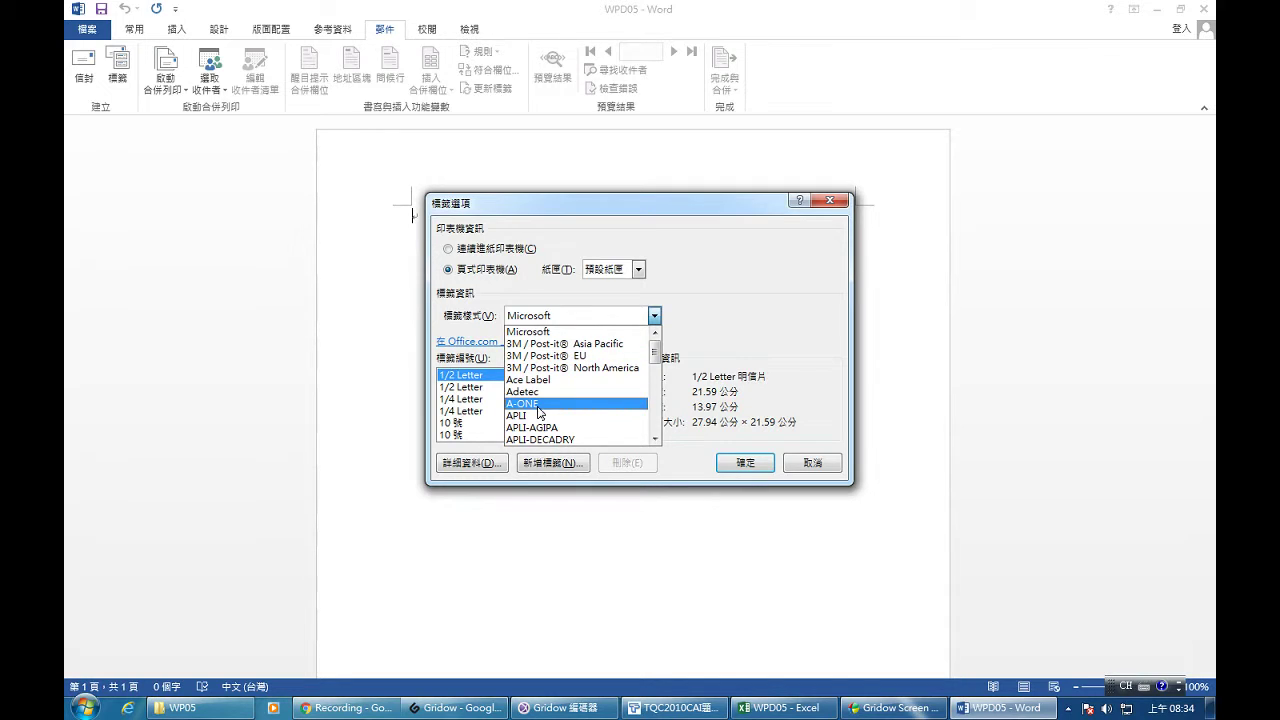
{"action": "left_click", "coordinate": [540, 407]}
{"action": "left_click", "coordinate": [656, 316]}
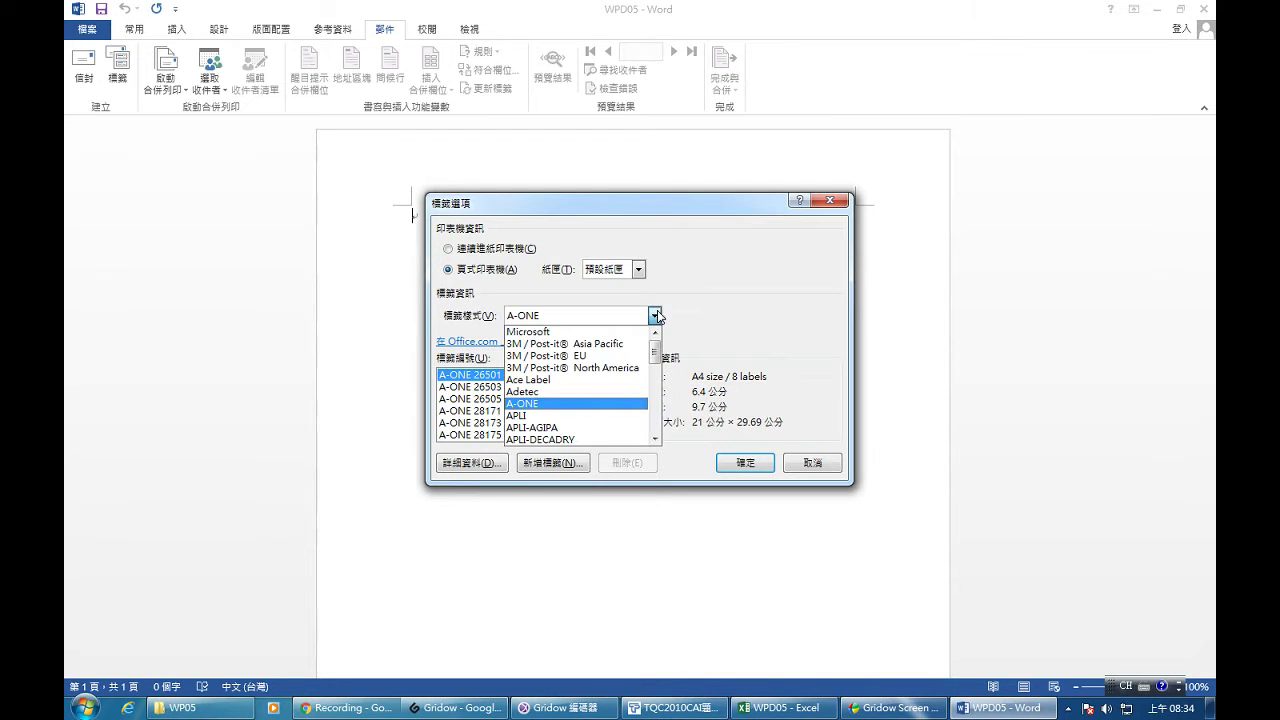
{"action": "left_click", "coordinate": [550, 385]}
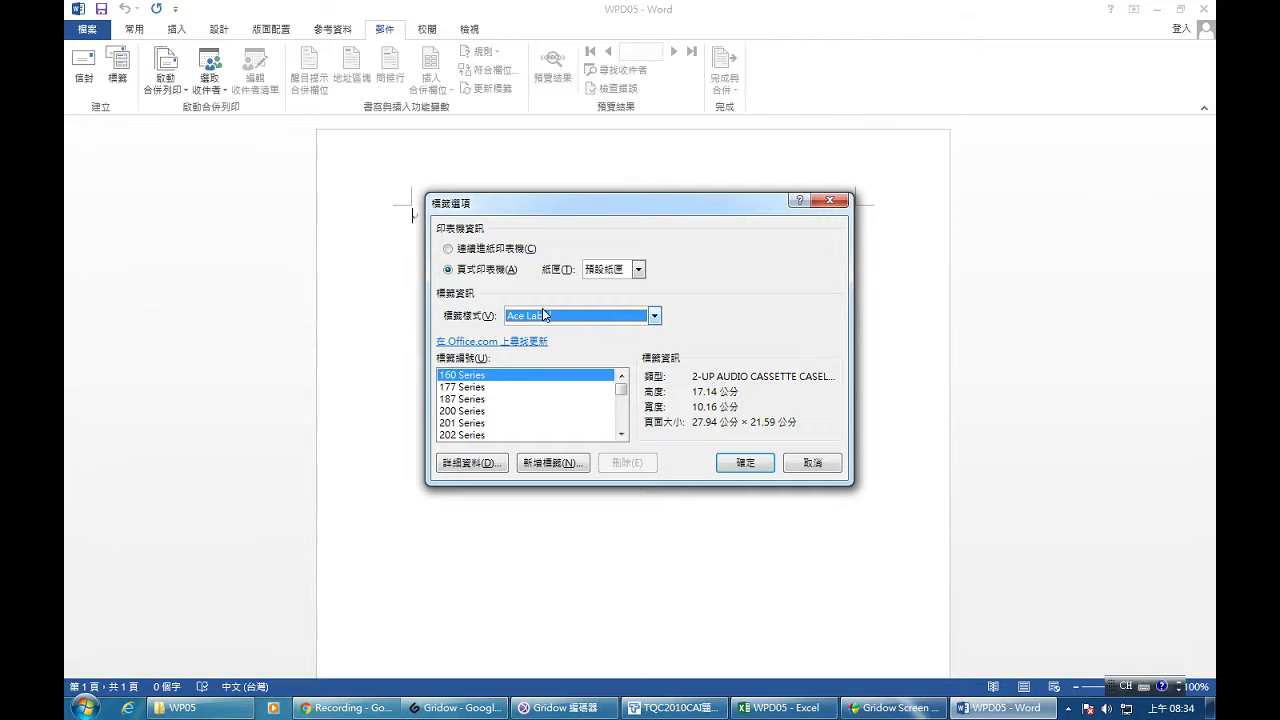
Step: Choose the Ace Label 210 Series product and apply its label layout to the WPD05 document
{"action": "left_click", "coordinate": [470, 424]}
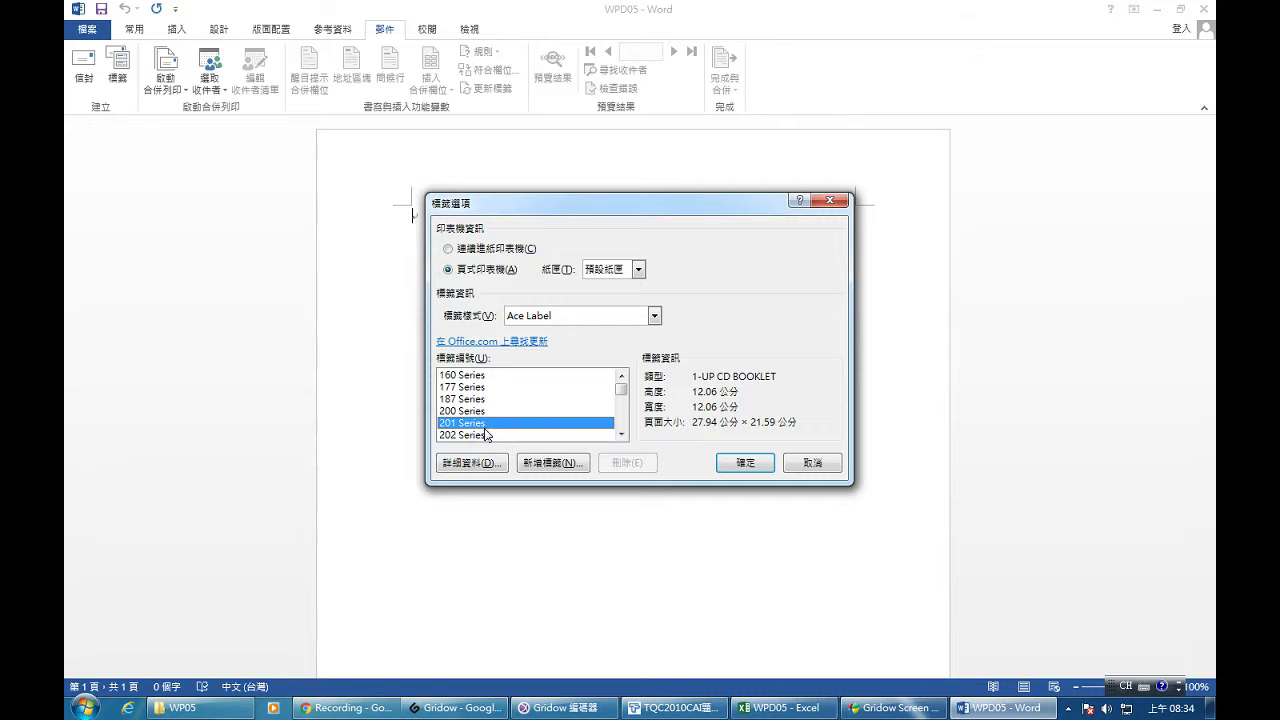
{"action": "left_click", "coordinate": [621, 435]}
{"action": "left_click", "coordinate": [621, 435]}
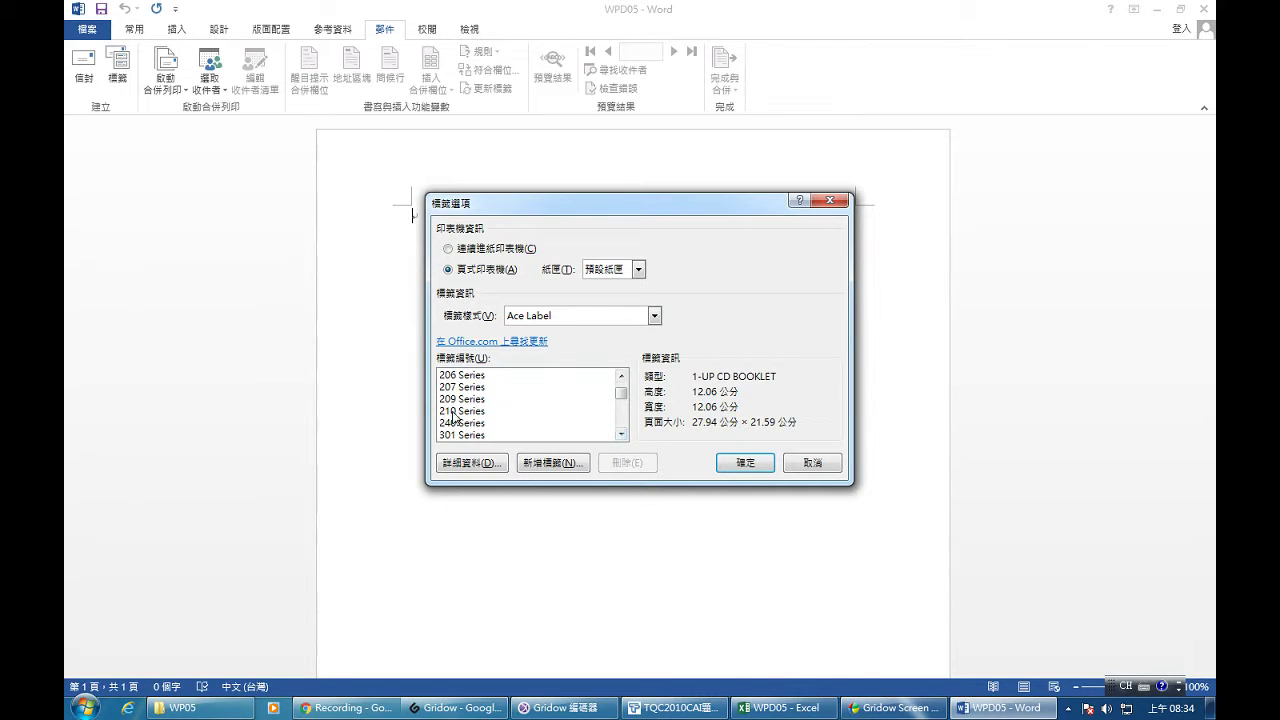
{"action": "left_click", "coordinate": [537, 412]}
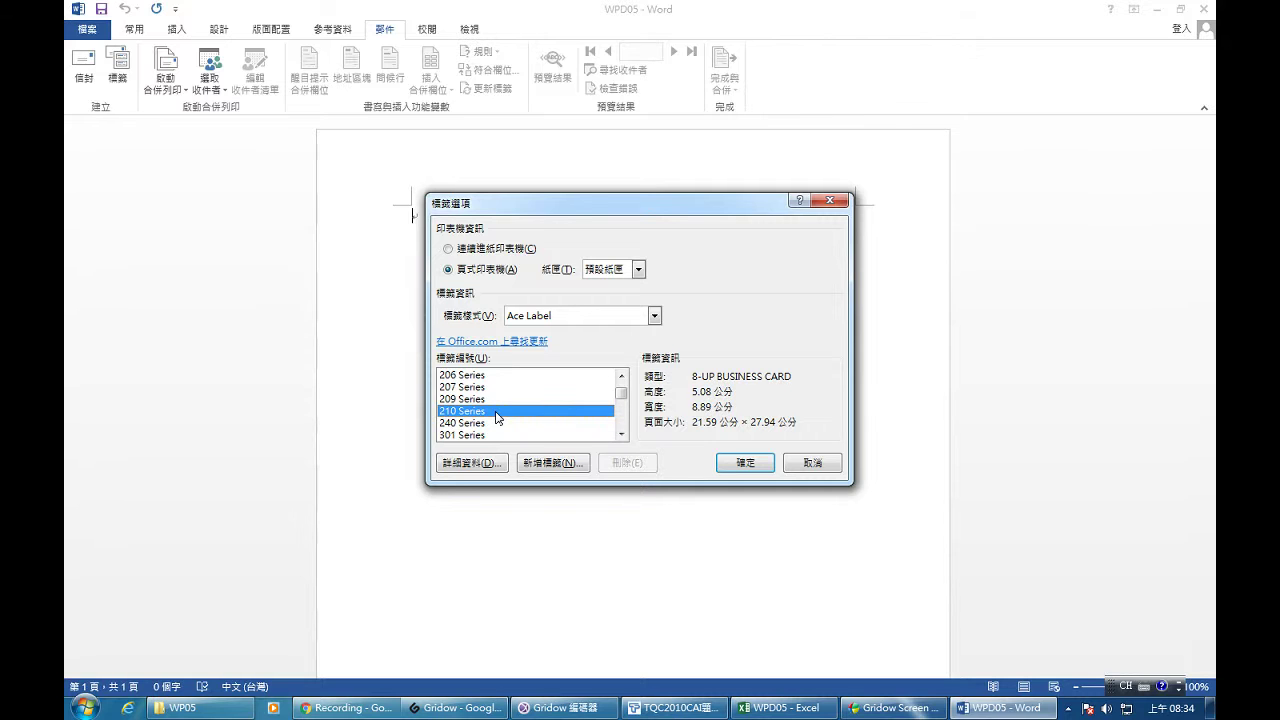
{"action": "left_click", "coordinate": [745, 462]}
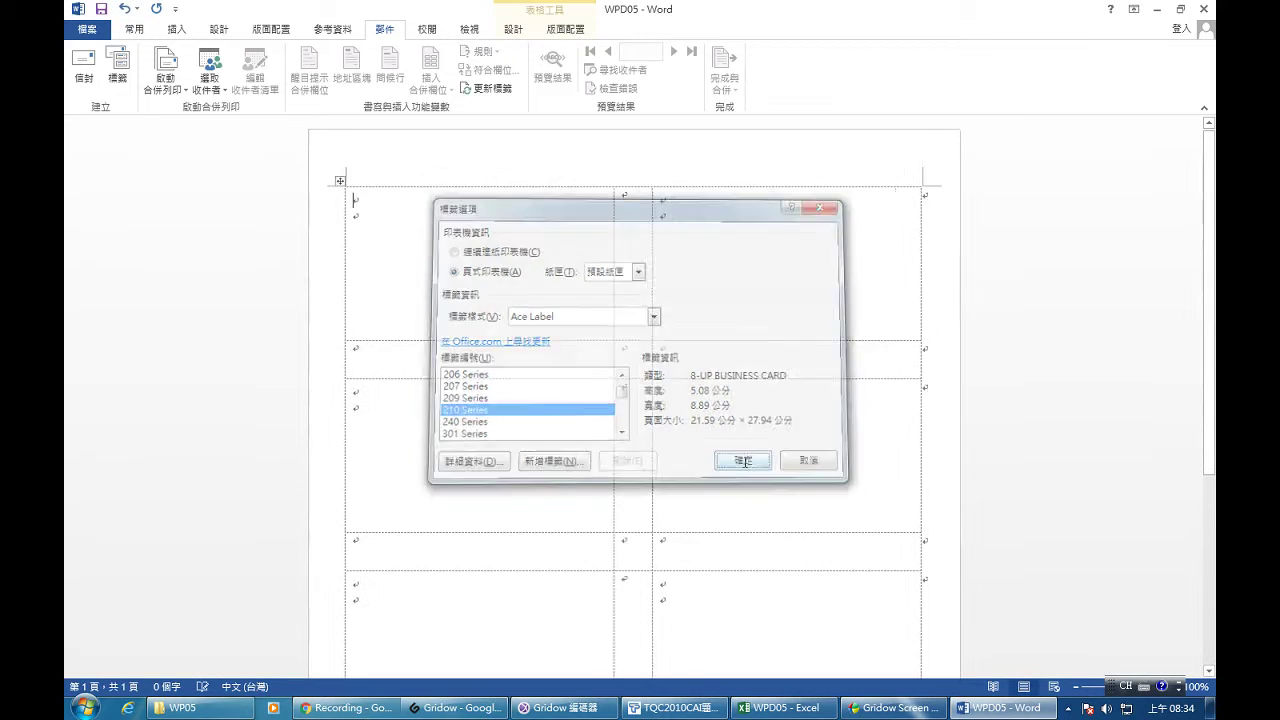
Step: Hide and redisplay the label table's gridlines to compare the layout with and without them
{"action": "left_click", "coordinate": [565, 29]}
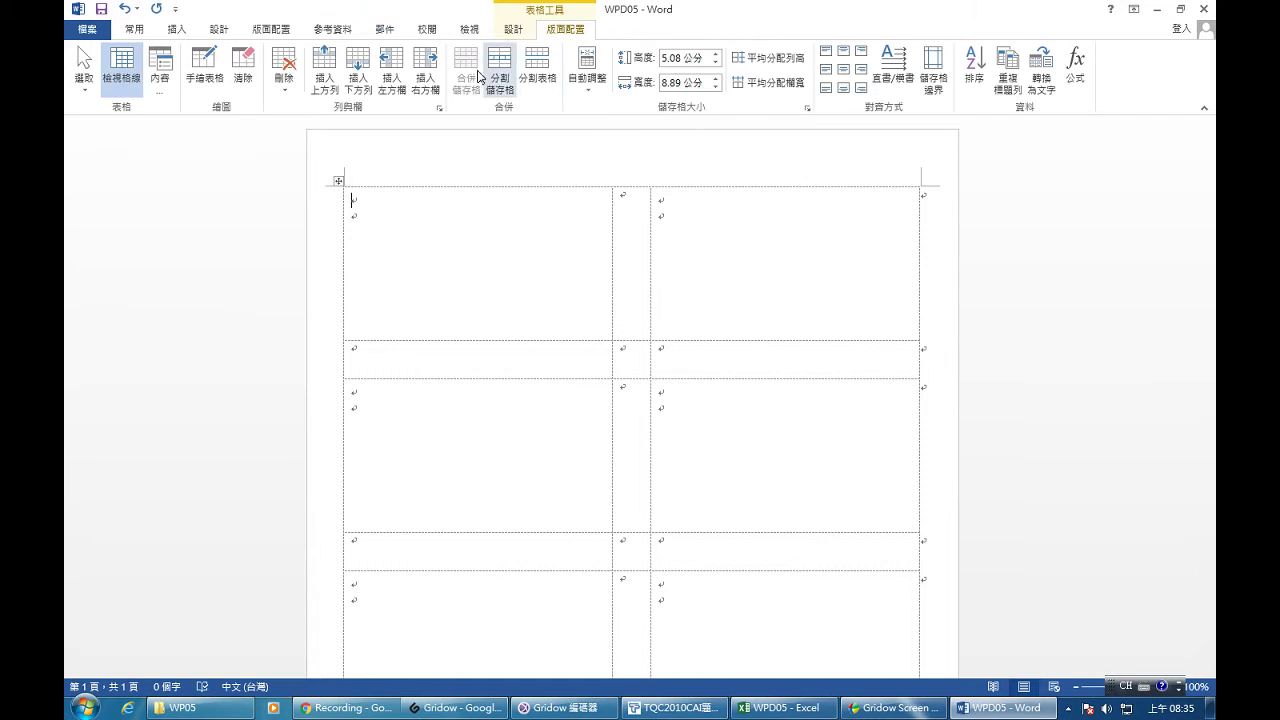
{"action": "left_click", "coordinate": [121, 70]}
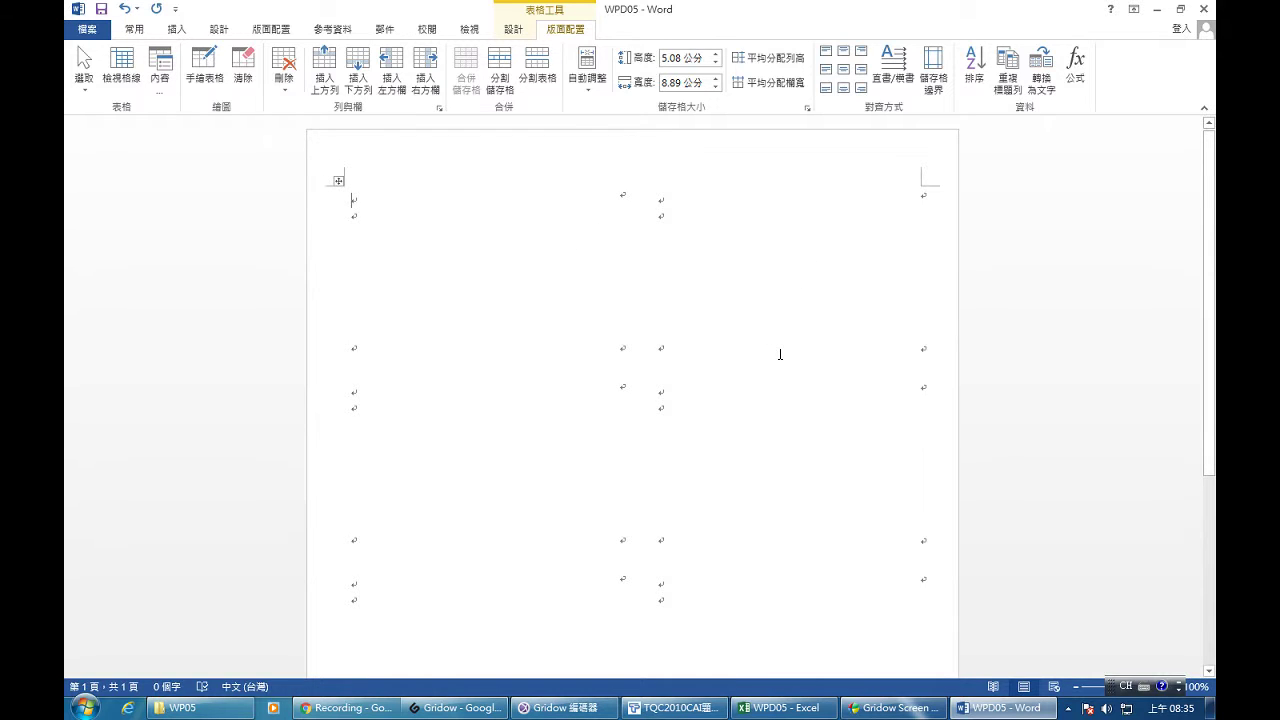
{"action": "scroll", "coordinate": [772, 450], "scroll_direction": "down", "scroll_amount": 1}
{"action": "scroll", "coordinate": [772, 450], "scroll_direction": "up", "scroll_amount": 1}
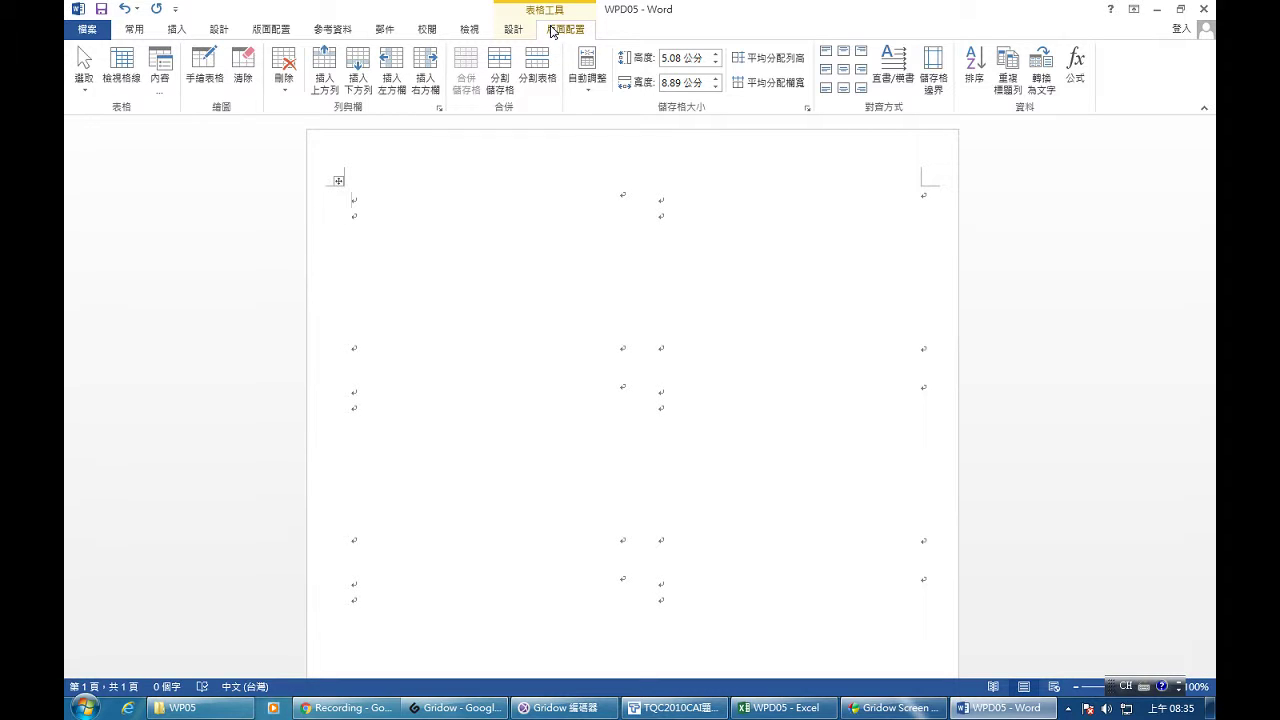
{"action": "left_click", "coordinate": [120, 78]}
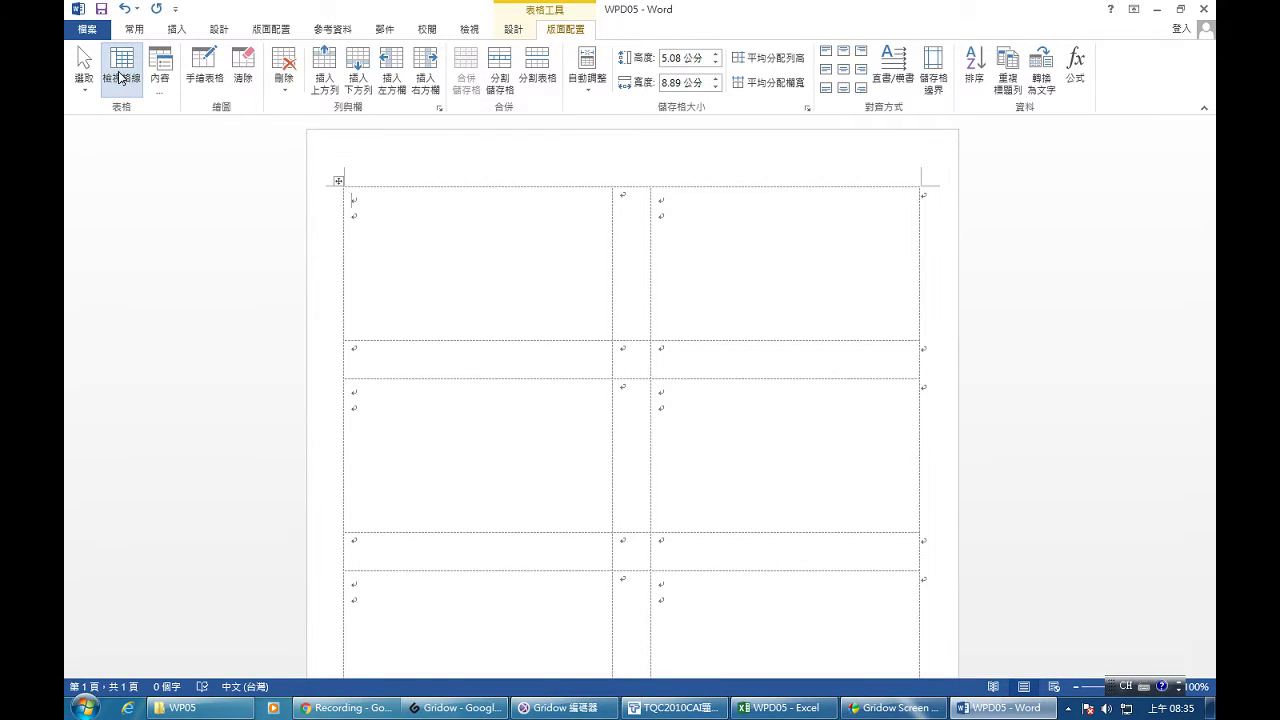
{"action": "left_click", "coordinate": [120, 78]}
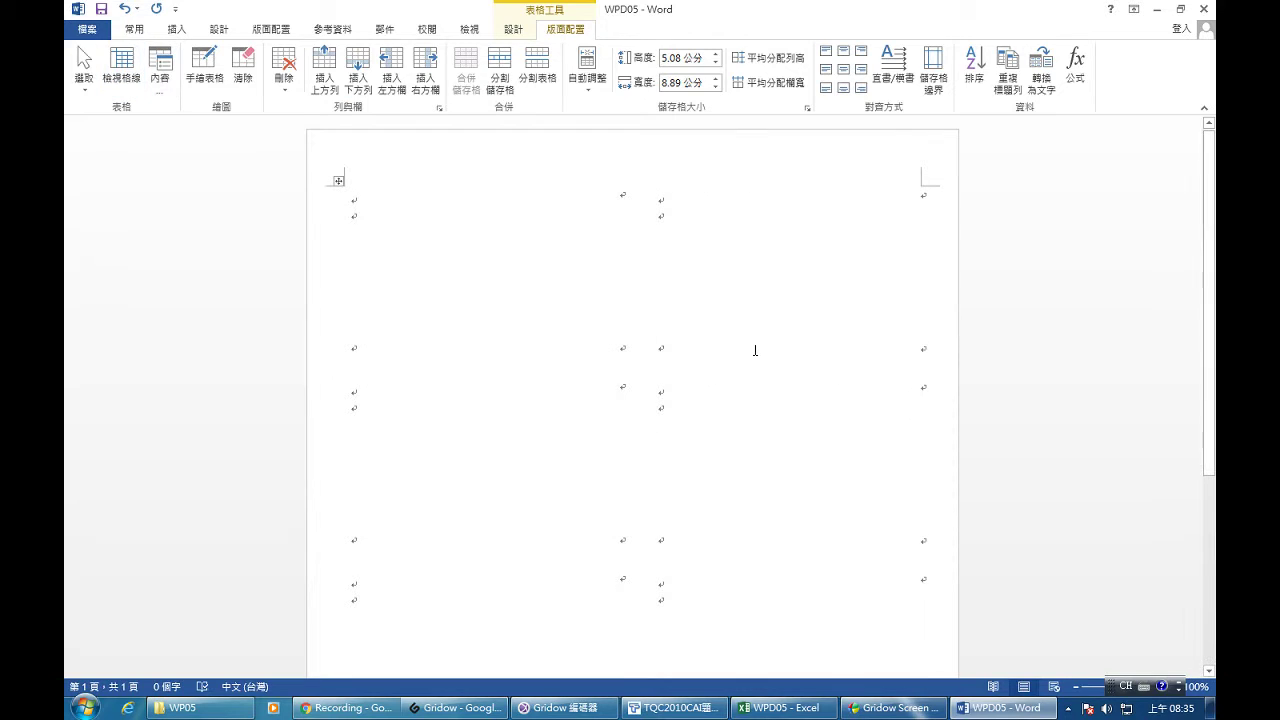
{"action": "left_click", "coordinate": [125, 66]}
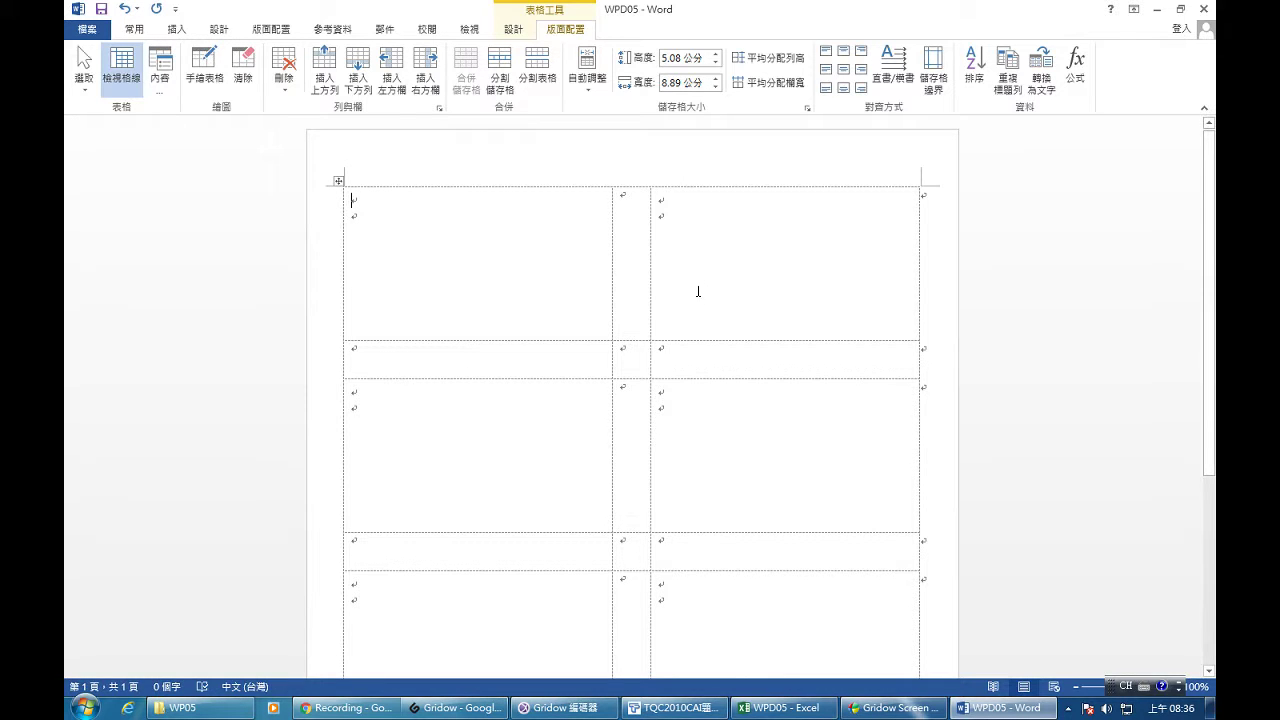
Step: Check the blank label page in the print preview, return to editing and look over the whole label table
{"action": "left_click", "coordinate": [87, 29]}
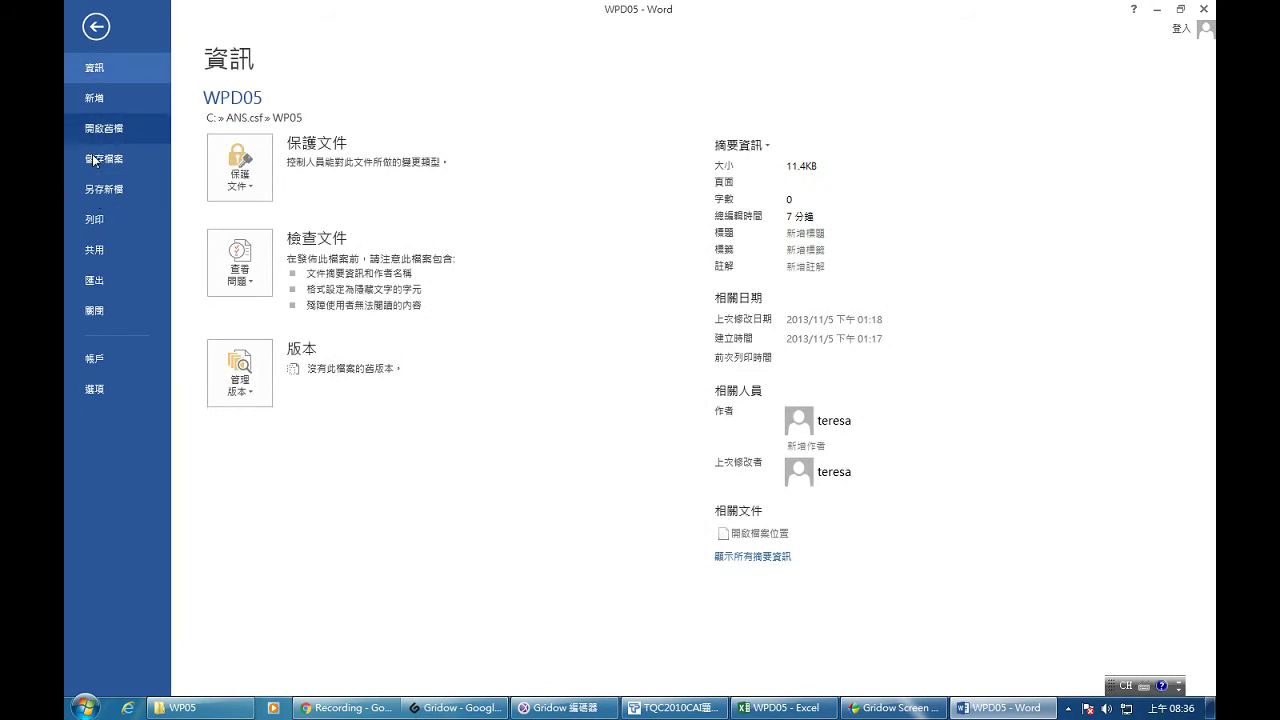
{"action": "left_click", "coordinate": [96, 222]}
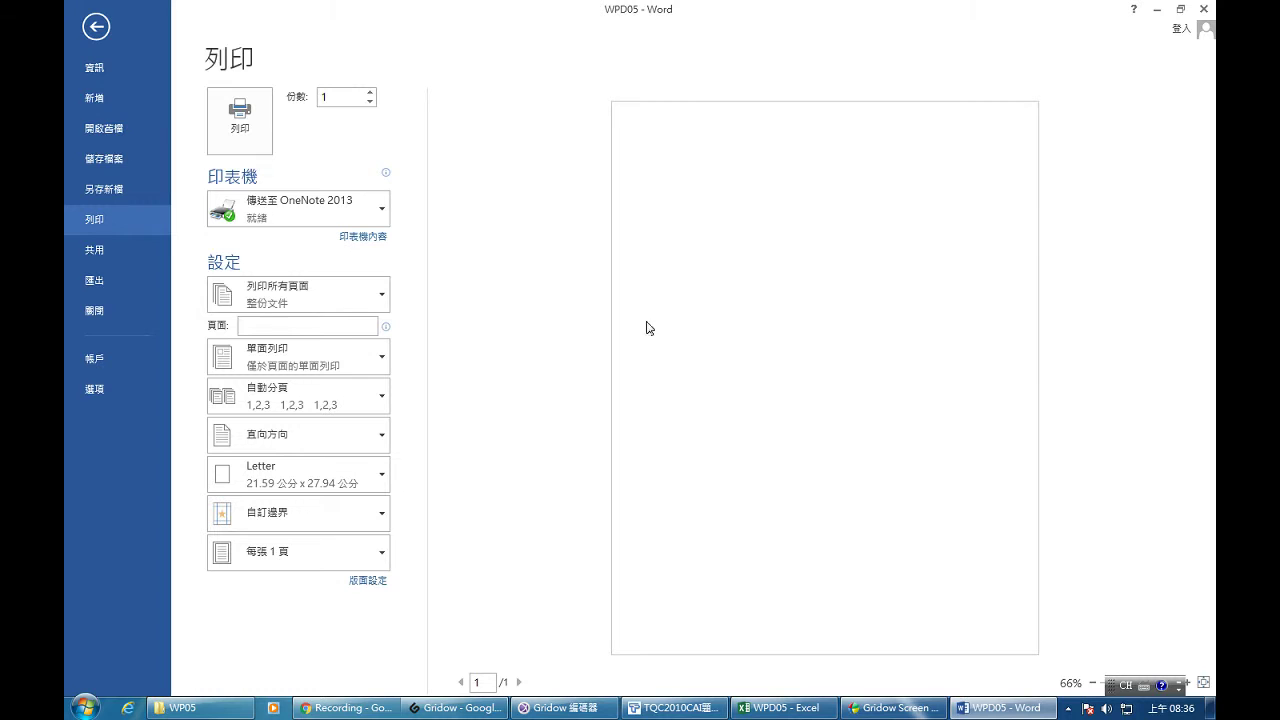
{"action": "left_click", "coordinate": [96, 27]}
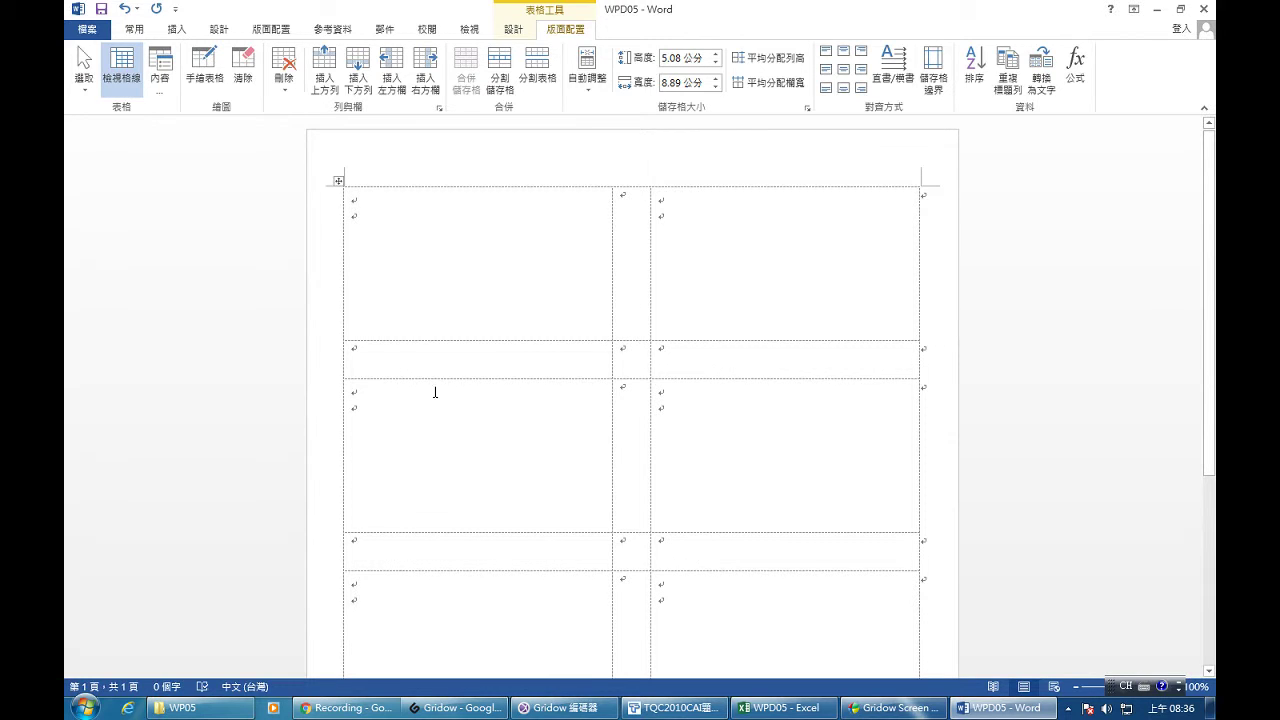
{"action": "scroll", "coordinate": [866, 523], "scroll_direction": "down", "scroll_amount": 1}
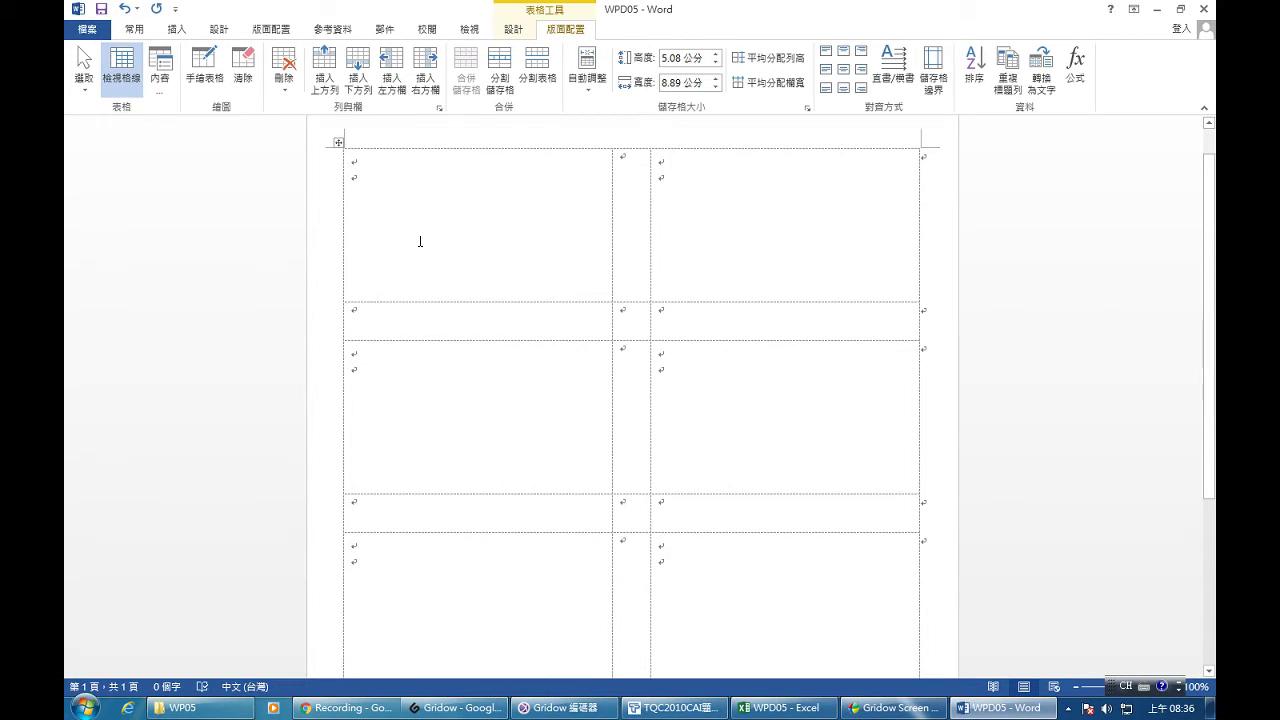
{"action": "scroll", "coordinate": [836, 263], "scroll_direction": "up", "scroll_amount": 1}
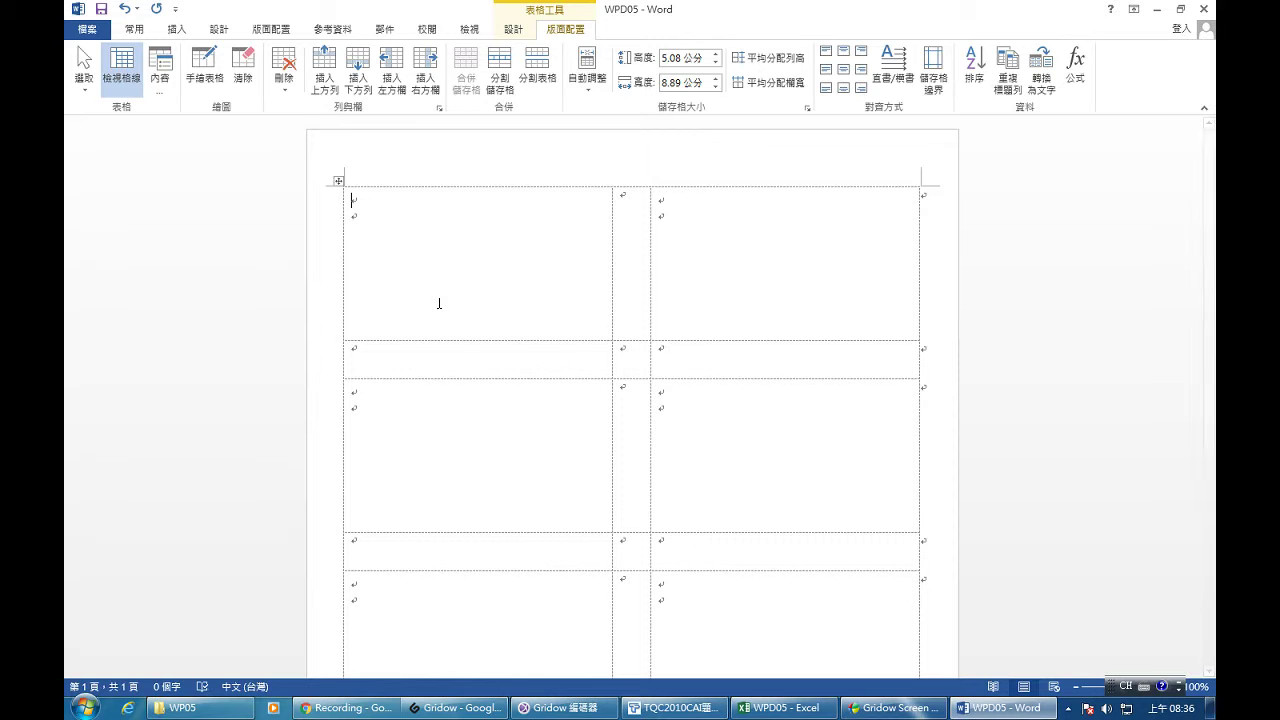
{"action": "scroll", "coordinate": [733, 407], "scroll_direction": "down", "scroll_amount": 2}
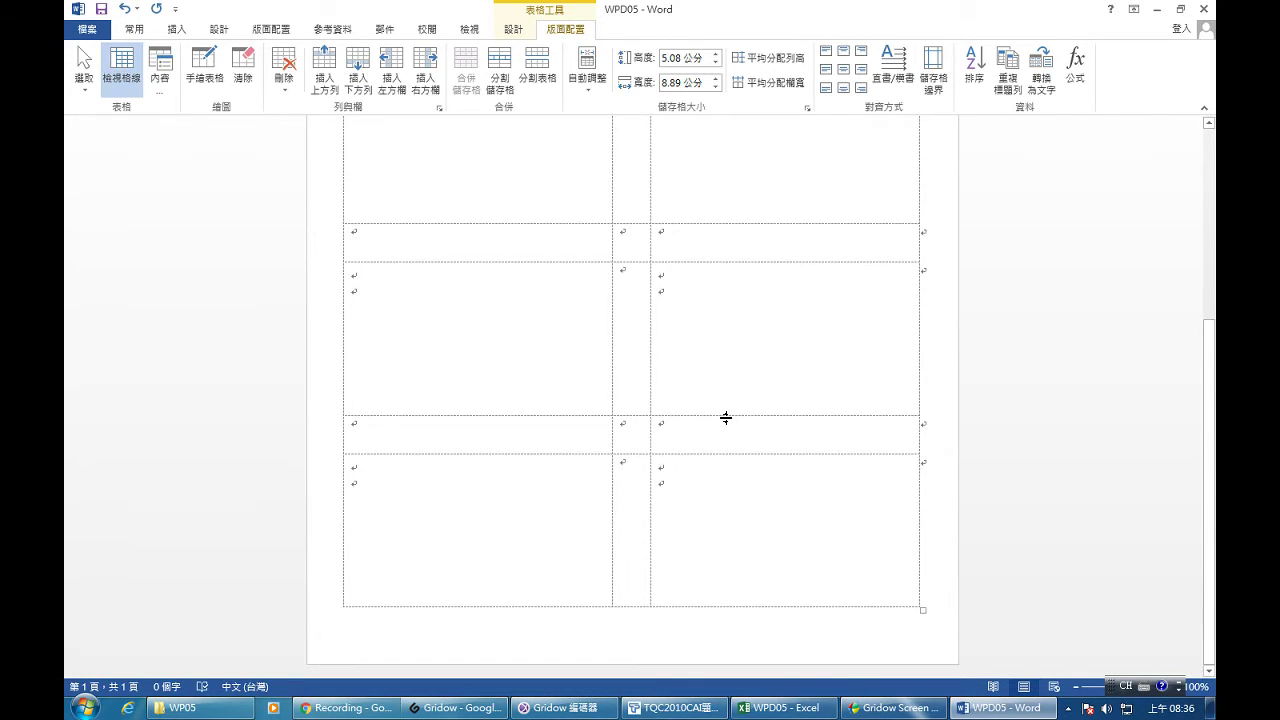
{"action": "scroll", "coordinate": [726, 419], "scroll_direction": "up", "scroll_amount": 2}
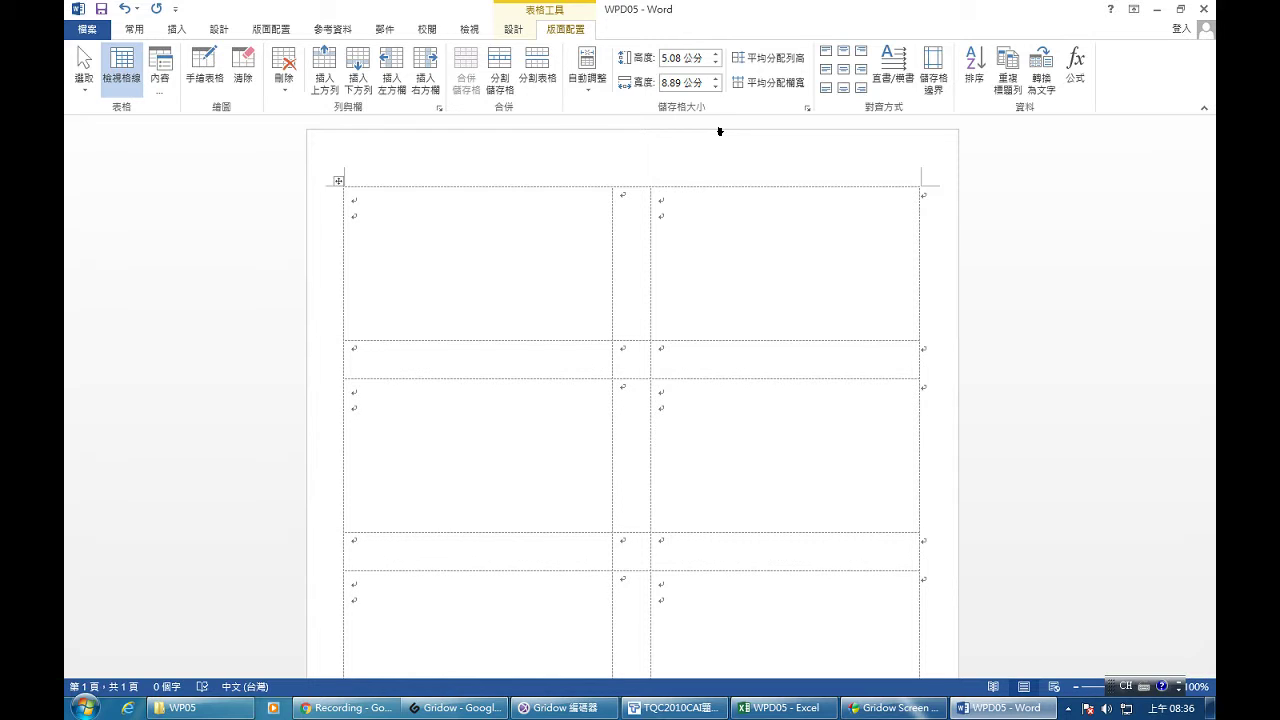
{"action": "left_click", "coordinate": [563, 707]}
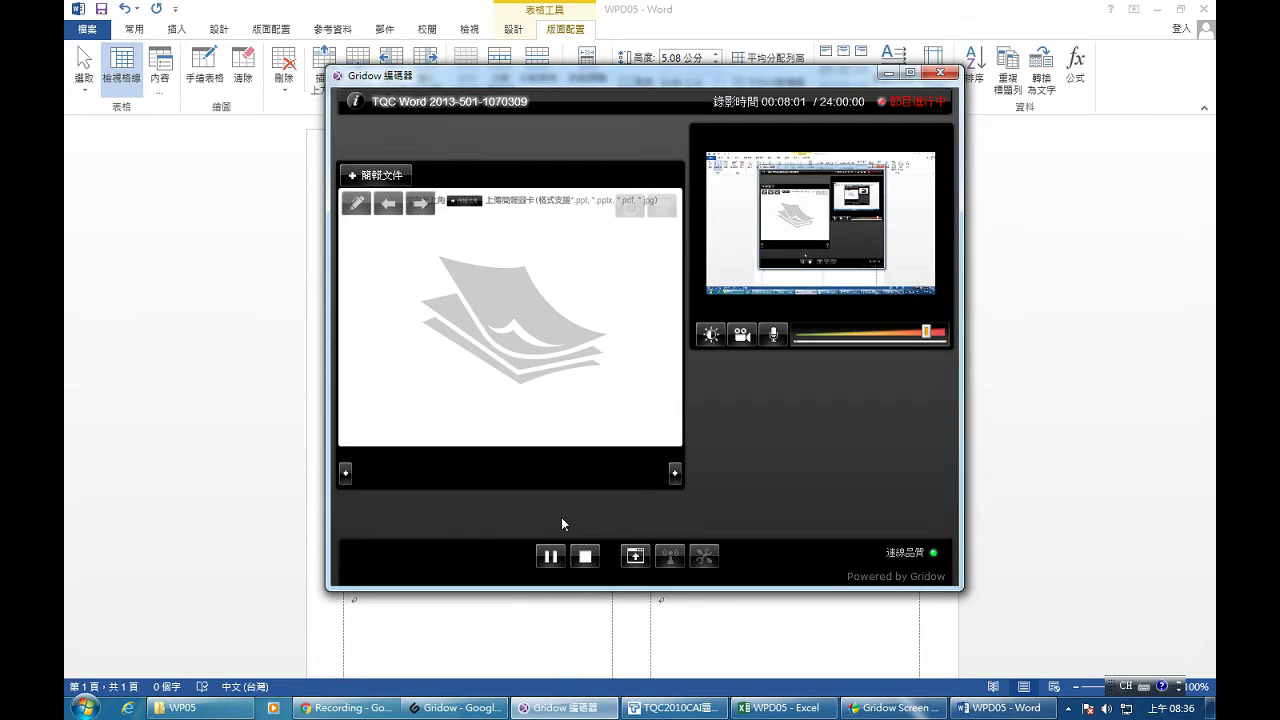
{"action": "left_click", "coordinate": [578, 557]}
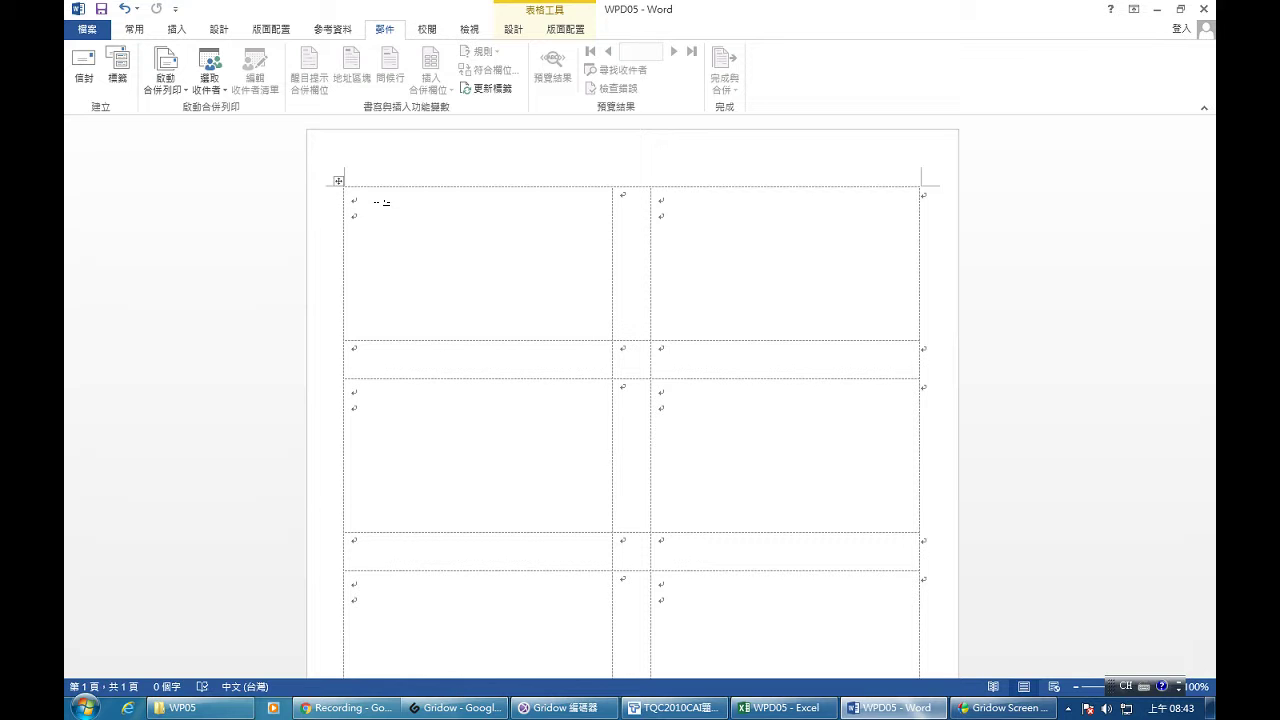
{"action": "left_click", "coordinate": [171, 91]}
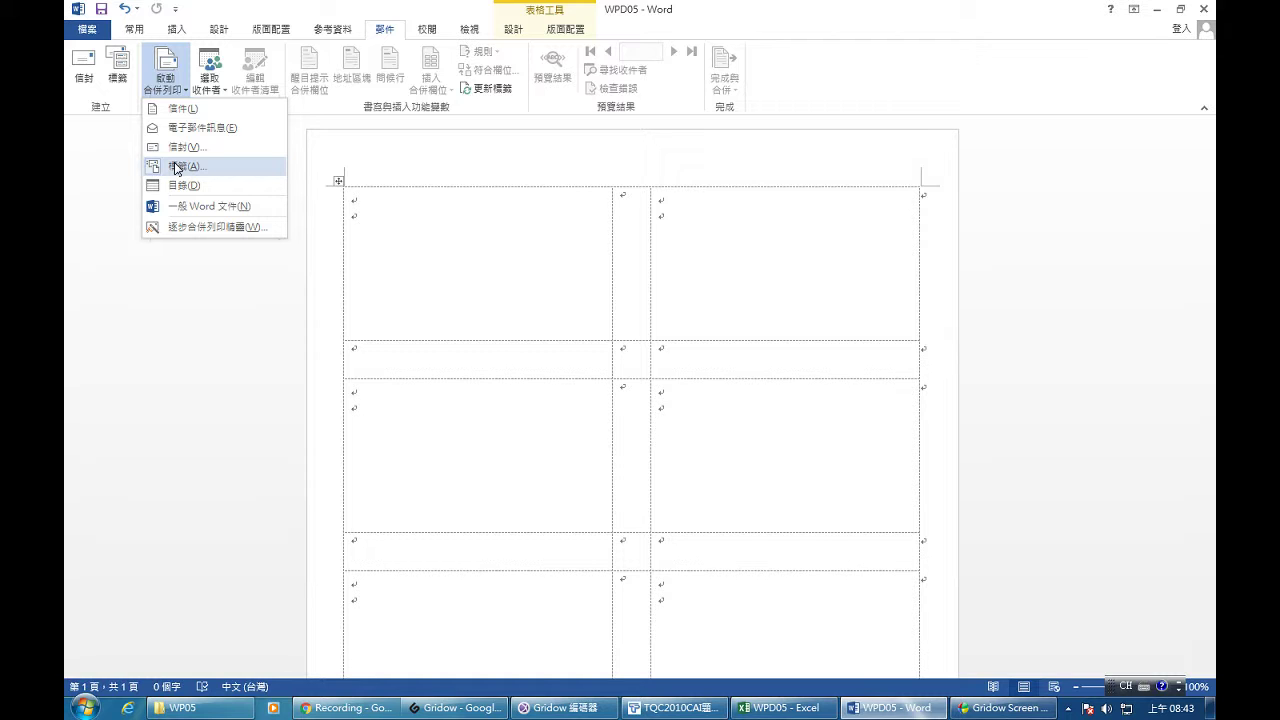
{"action": "left_click", "coordinate": [369, 243]}
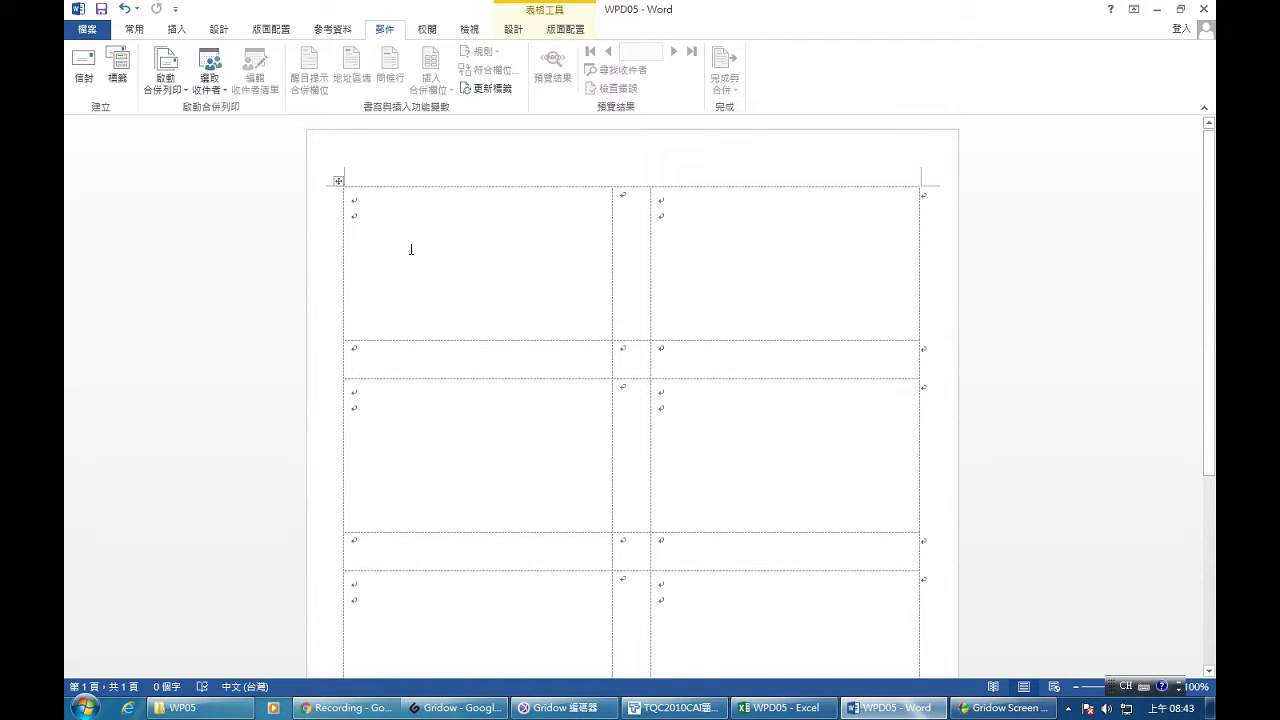
Step: Examine the customer, address and phone columns of the WPD05 contact list in Excel, and return to the Word document
{"action": "left_click", "coordinate": [785, 707]}
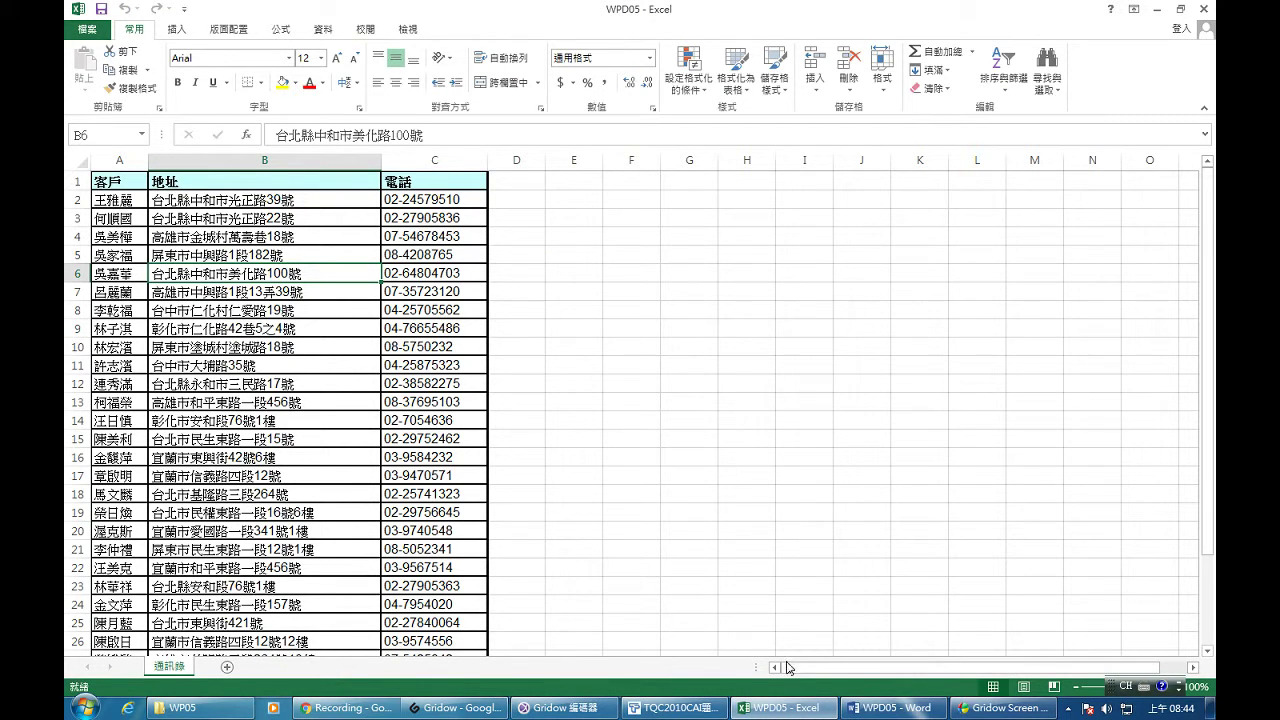
{"action": "left_click", "coordinate": [884, 708]}
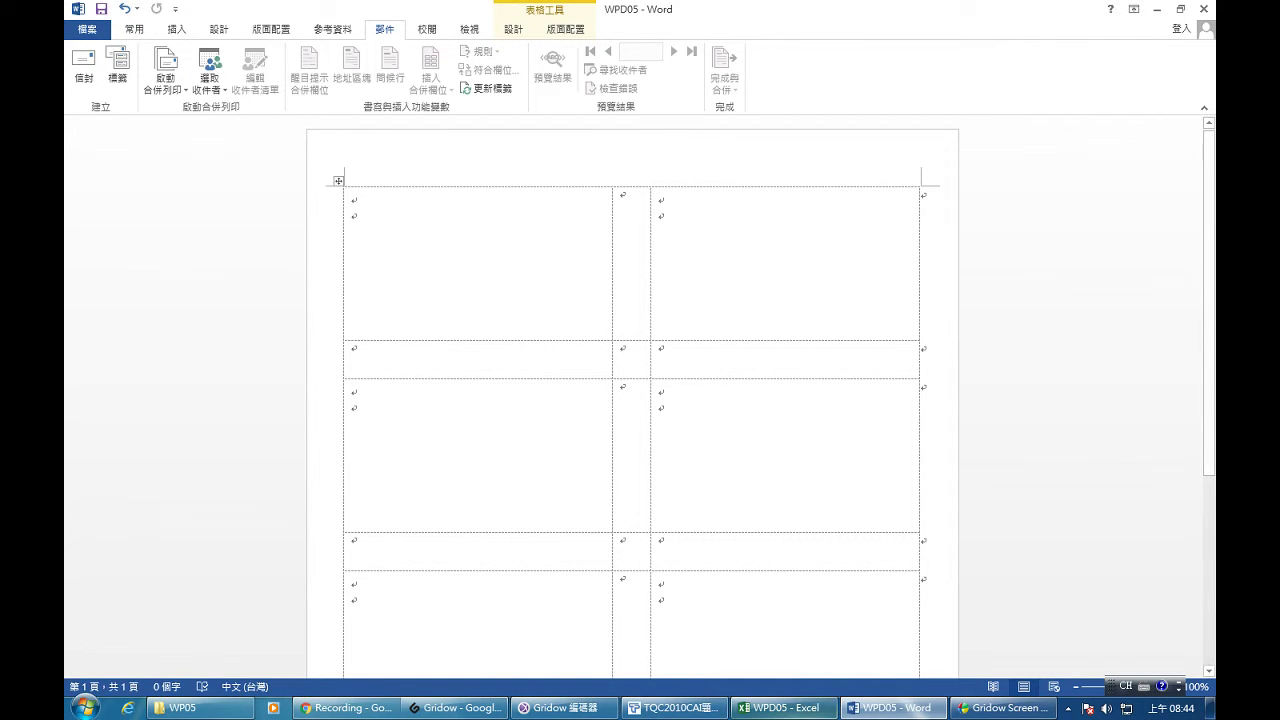
{"action": "left_click", "coordinate": [786, 708]}
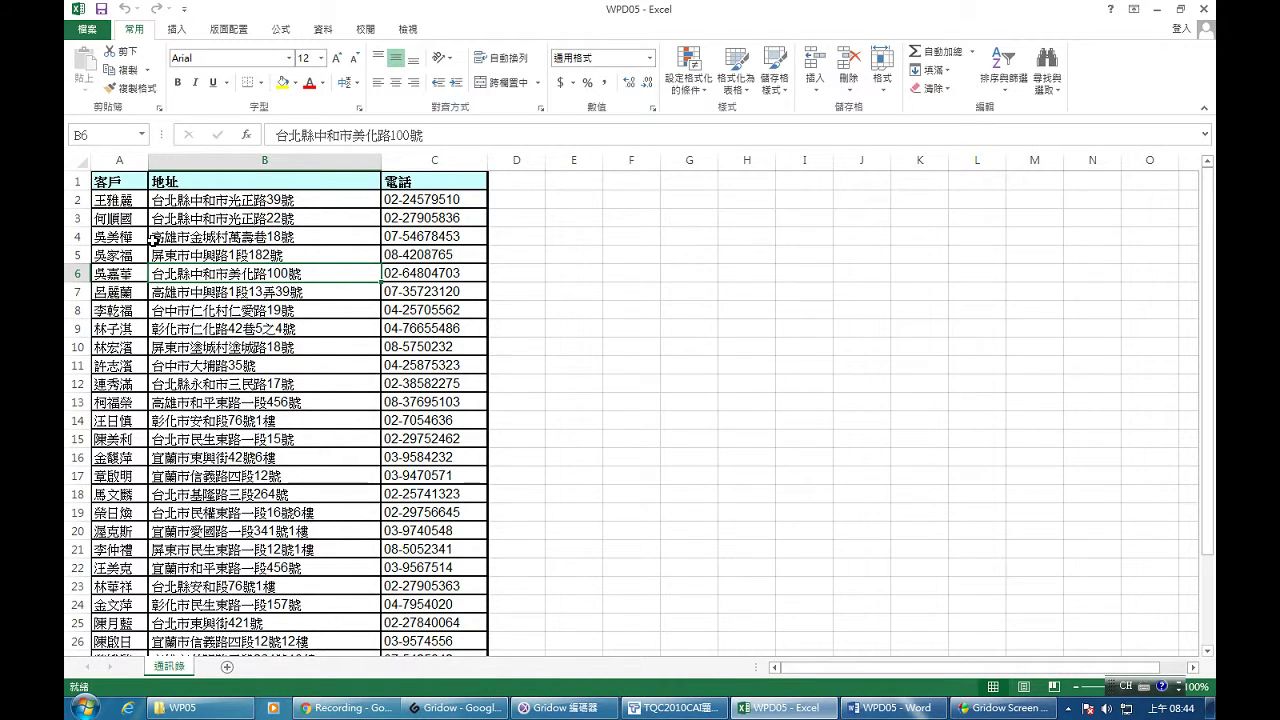
{"action": "left_click", "coordinate": [890, 708]}
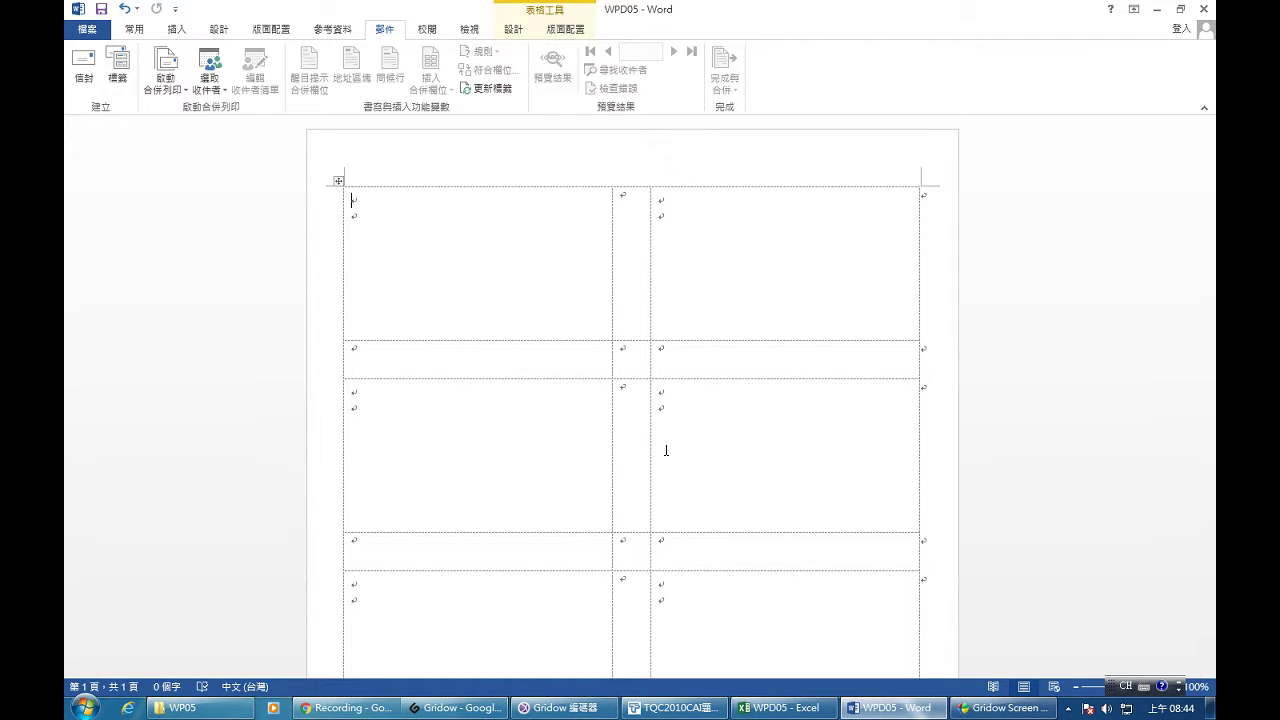
{"action": "left_click", "coordinate": [771, 708]}
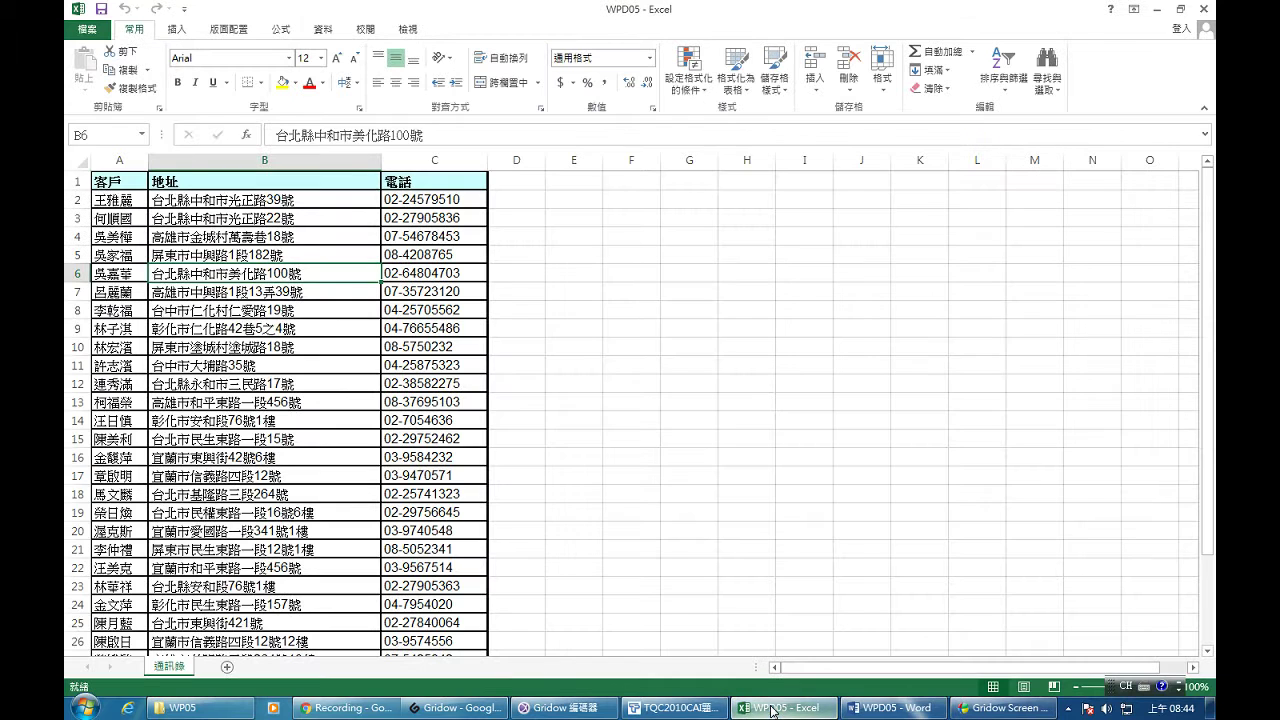
{"action": "left_click", "coordinate": [890, 708]}
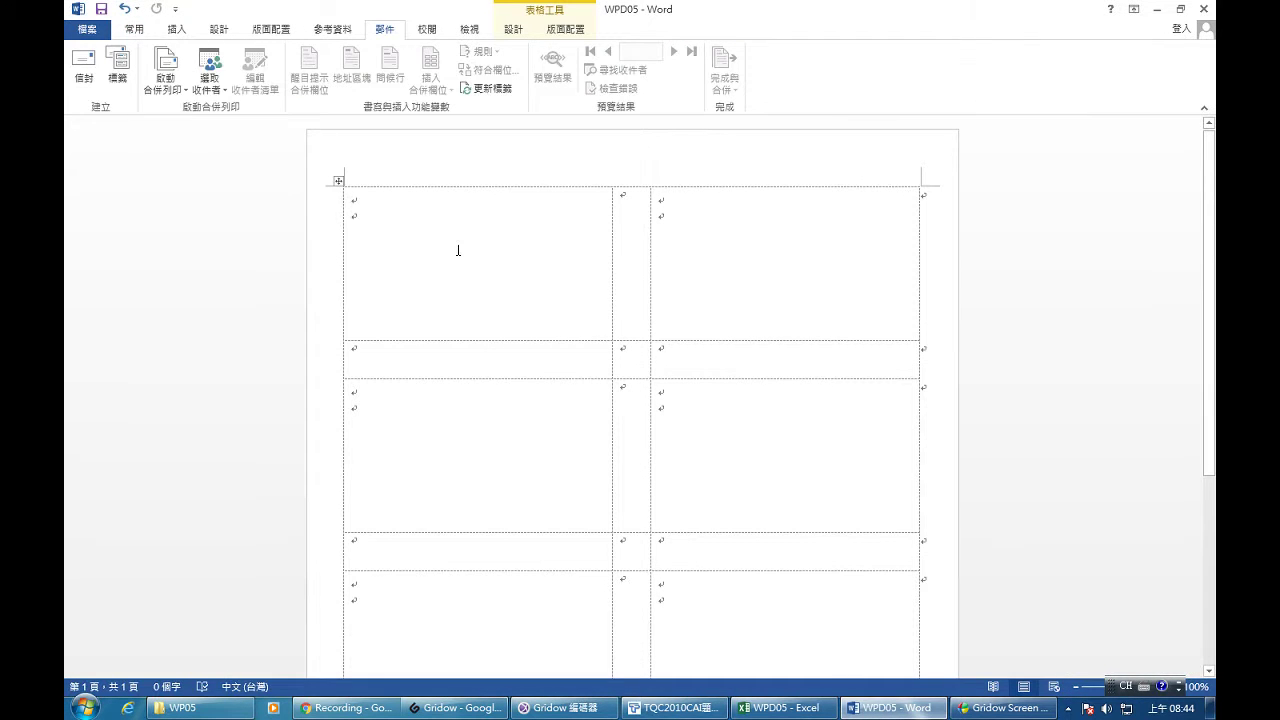
{"action": "left_click", "coordinate": [210, 96]}
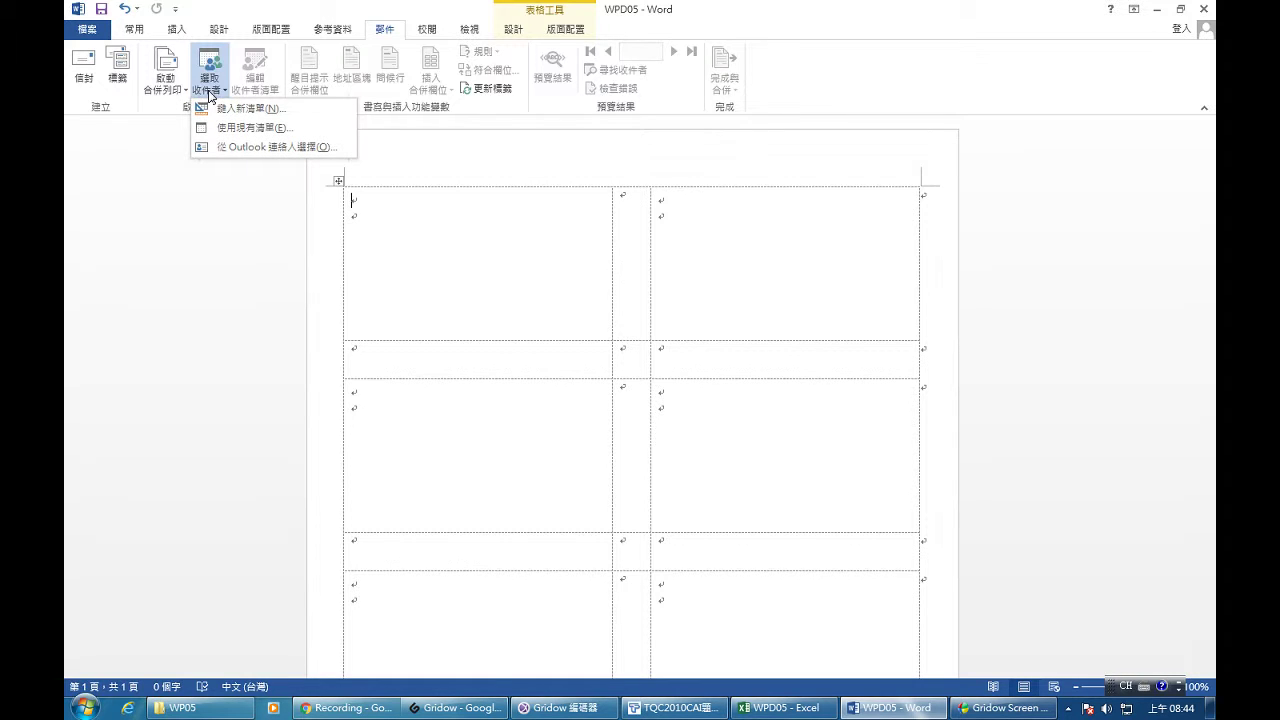
{"action": "left_click", "coordinate": [172, 96]}
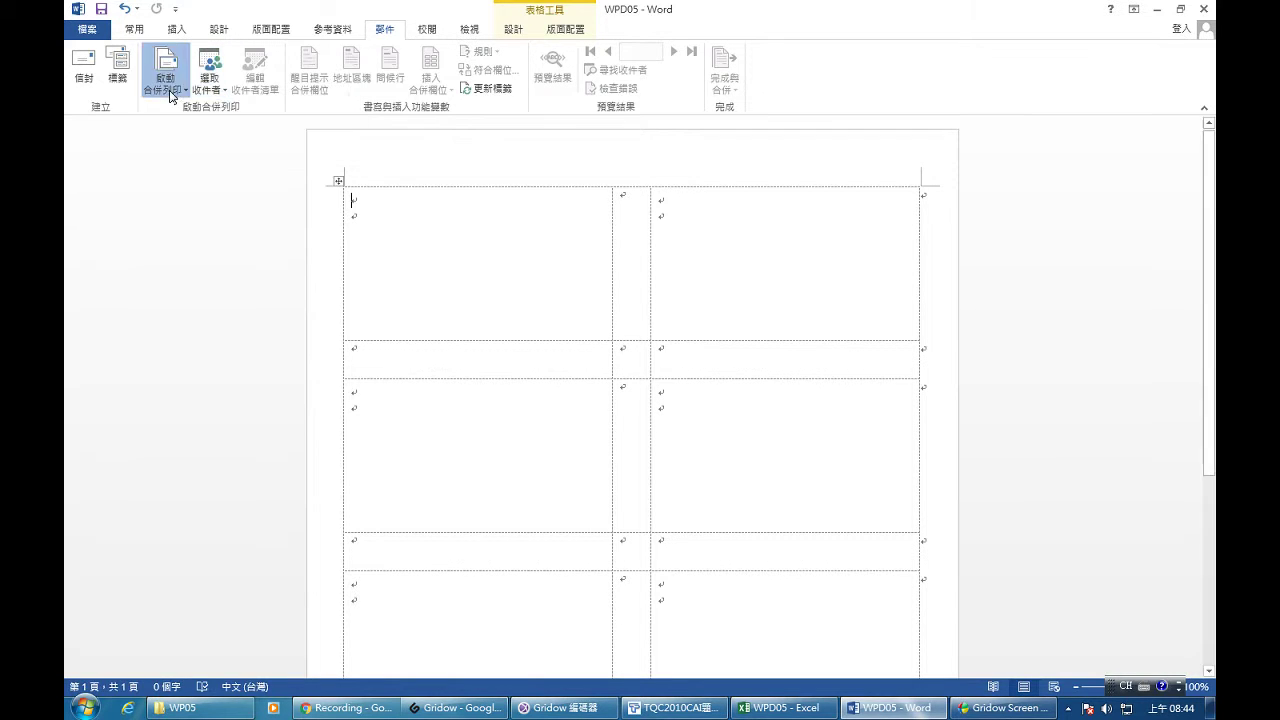
{"action": "left_click", "coordinate": [172, 96]}
Step: Choose an existing list for the mail merge recipients and select the WPD05 Excel file in C:\ANS.csf\WP05
{"action": "left_click", "coordinate": [207, 92]}
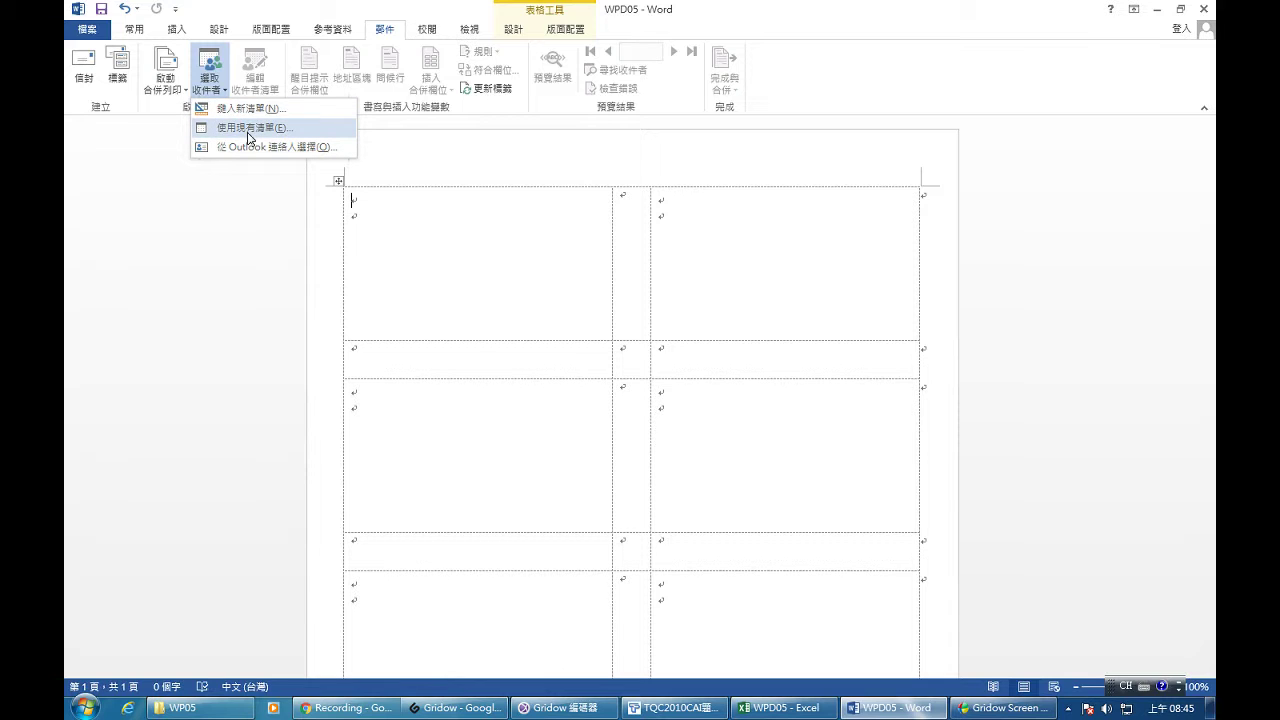
{"action": "left_click", "coordinate": [247, 128]}
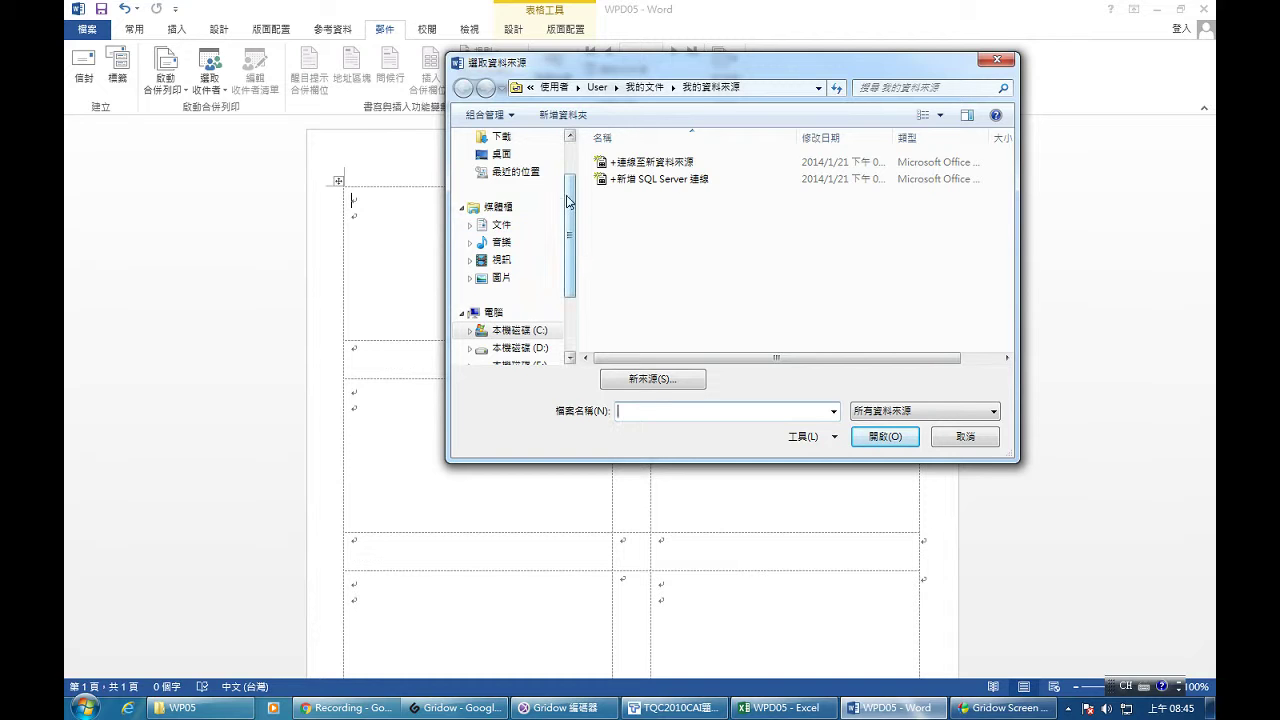
{"action": "left_click", "coordinate": [534, 332]}
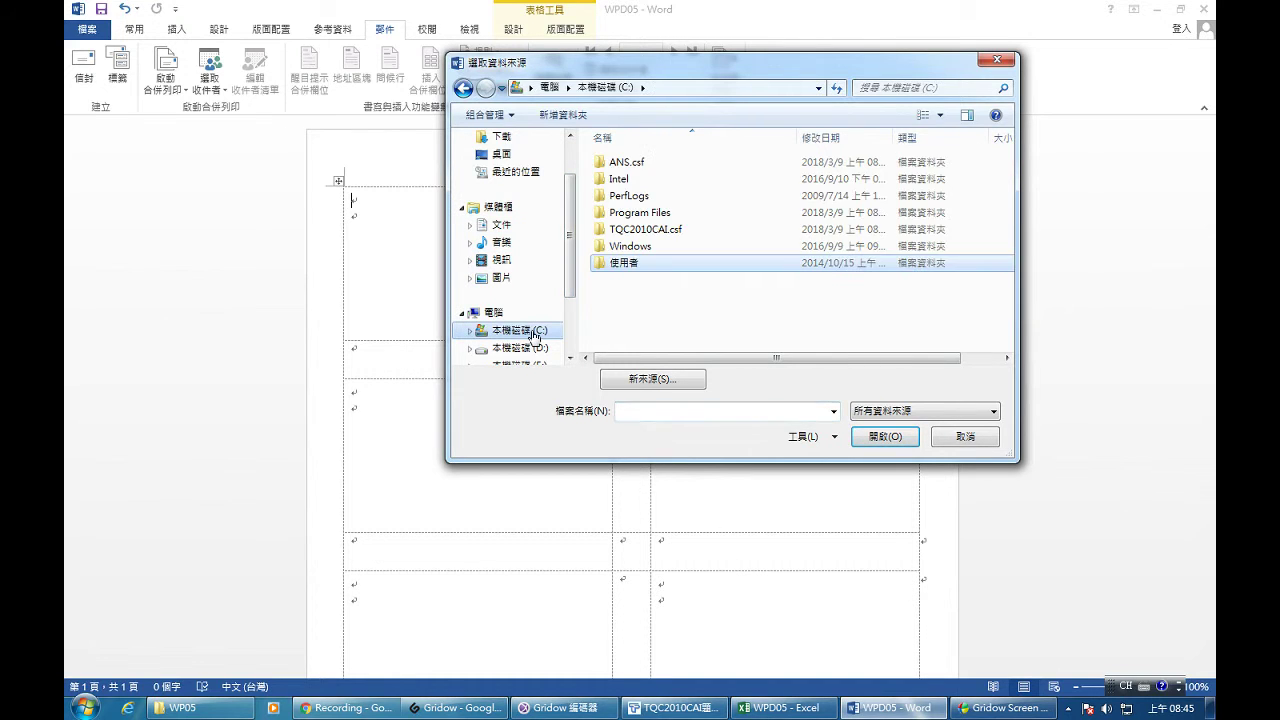
{"action": "double_click", "coordinate": [628, 163]}
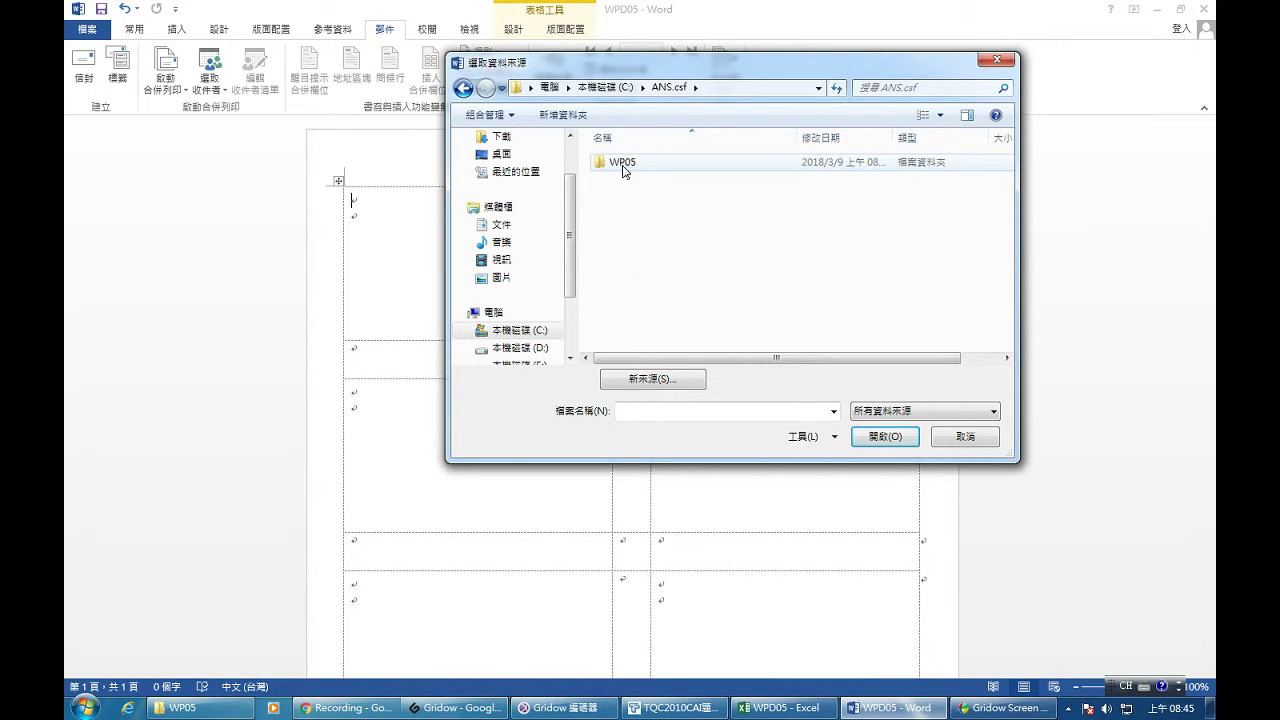
{"action": "double_click", "coordinate": [622, 163]}
{"action": "left_click", "coordinate": [625, 179]}
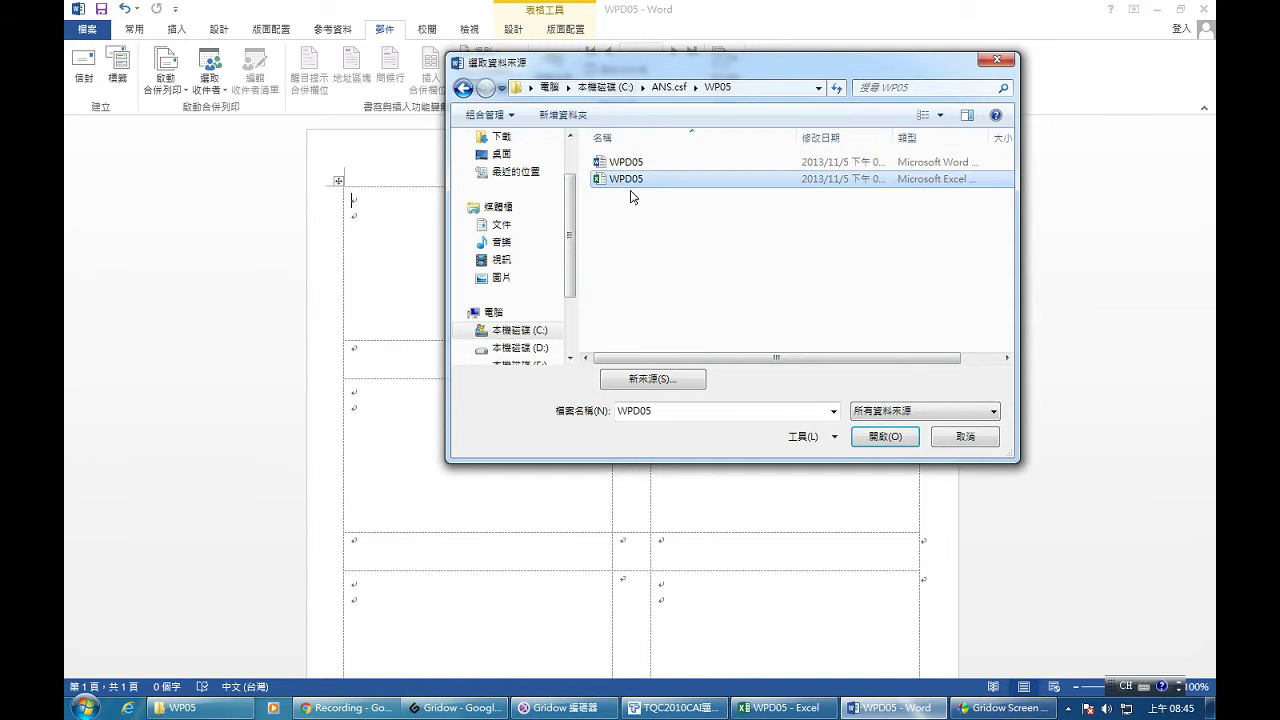
Step: Look through the C:\ANS.csf\WP05 folder in File Explorer, and return to the data source selection in Word
{"action": "left_click", "coordinate": [785, 707]}
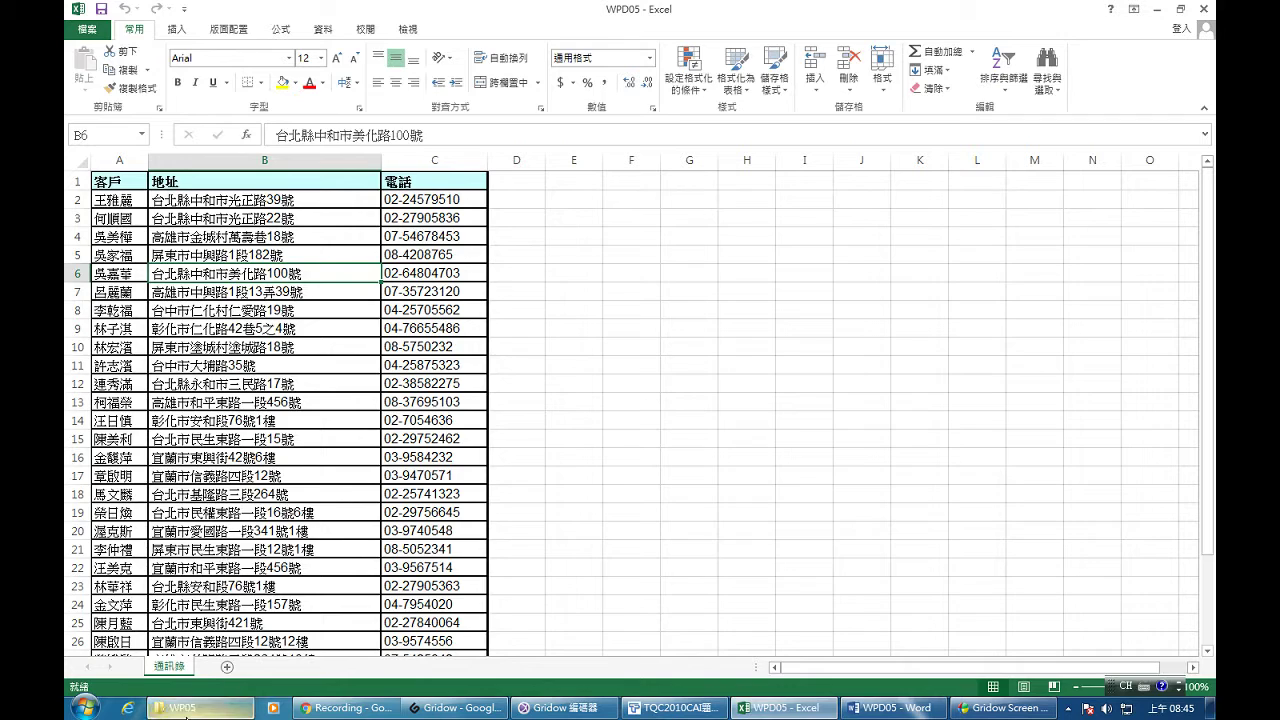
{"action": "left_click", "coordinate": [195, 707]}
{"action": "left_click", "coordinate": [136, 308]}
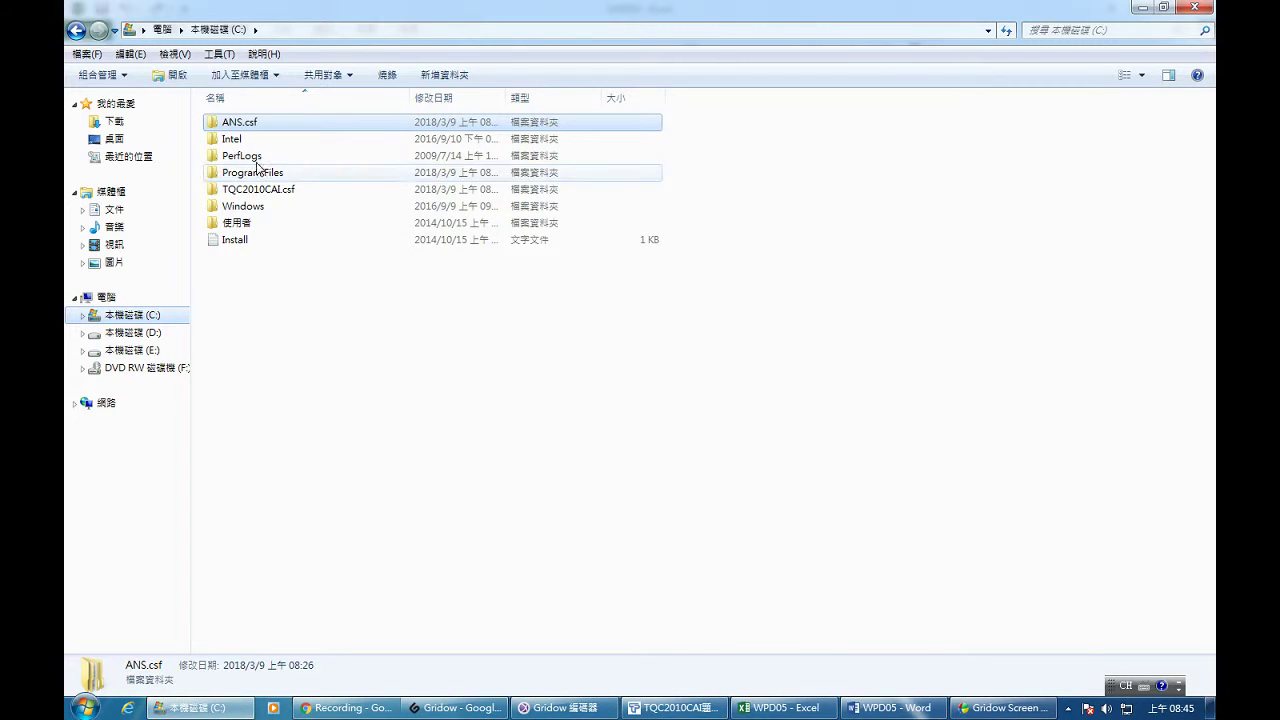
{"action": "left_click", "coordinate": [249, 126]}
{"action": "double_click", "coordinate": [249, 126]}
{"action": "double_click", "coordinate": [242, 127]}
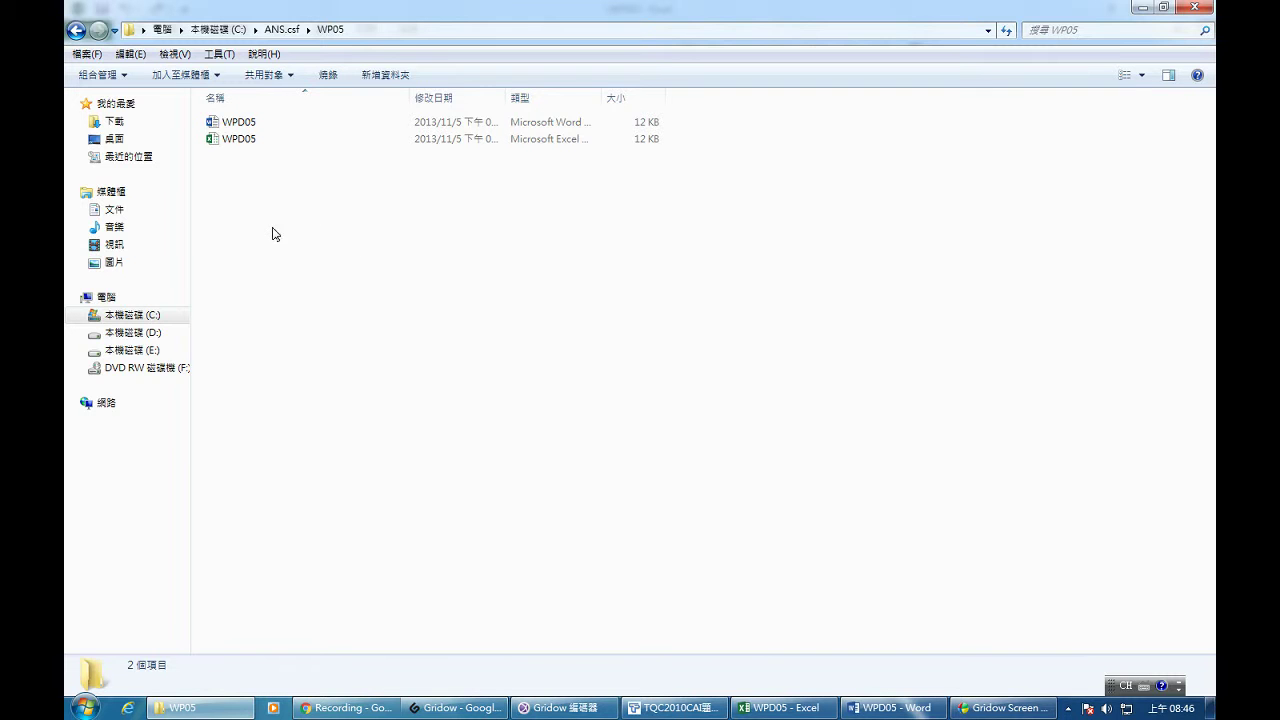
{"action": "left_click", "coordinate": [132, 315]}
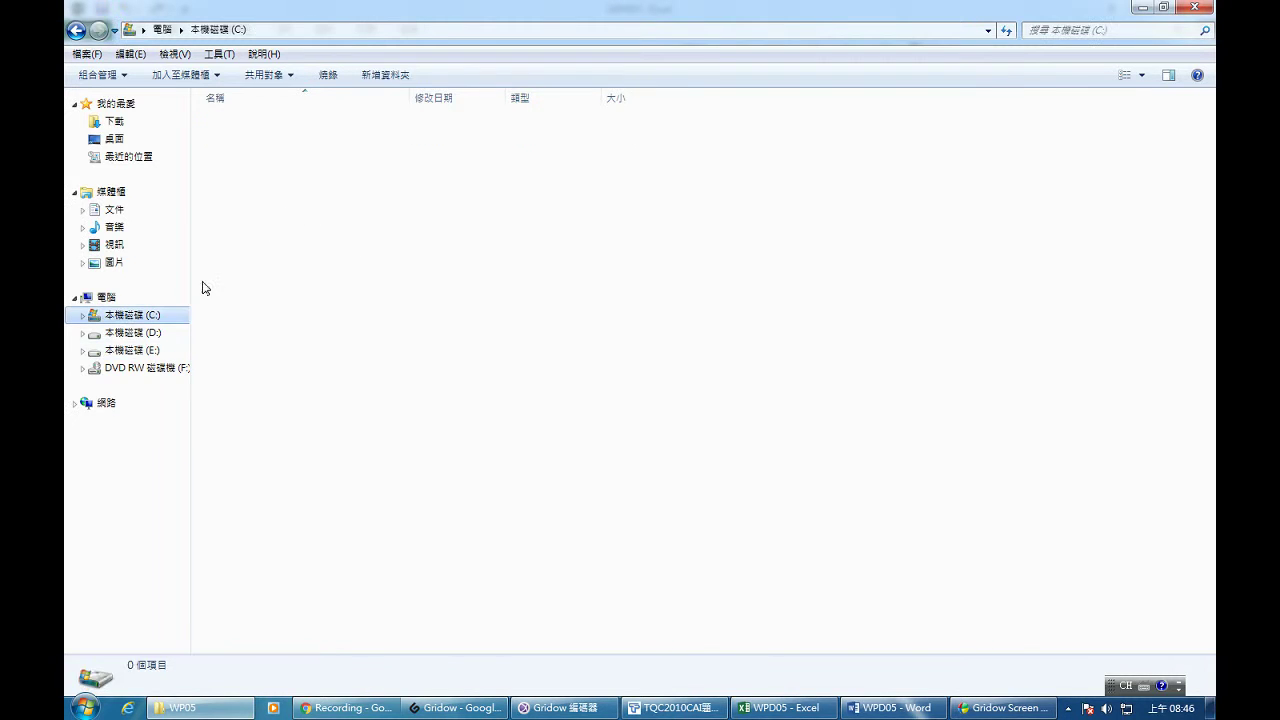
{"action": "left_click", "coordinate": [893, 708]}
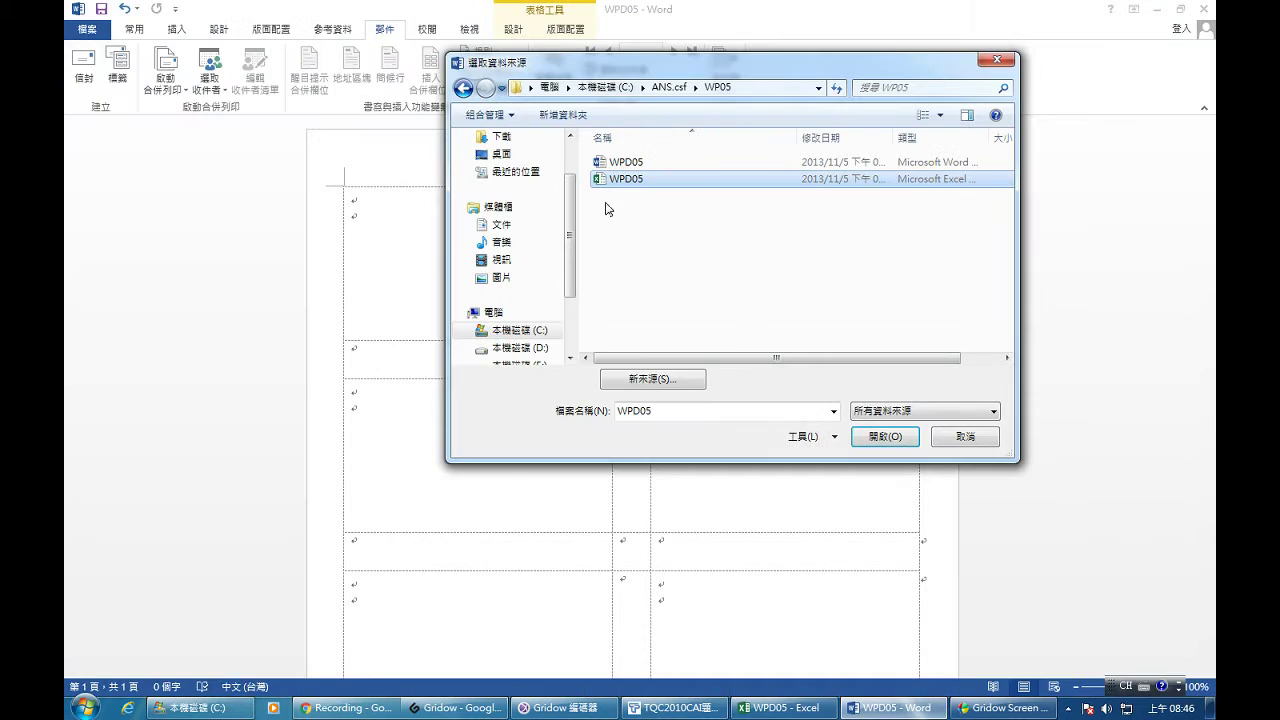
Step: Open the WPD05 Excel file as the recipient data source and choose its 通訊錄$ table, checking the sheet name in Excel
{"action": "left_click", "coordinate": [628, 180]}
{"action": "left_click", "coordinate": [876, 439]}
{"action": "left_click", "coordinate": [876, 439]}
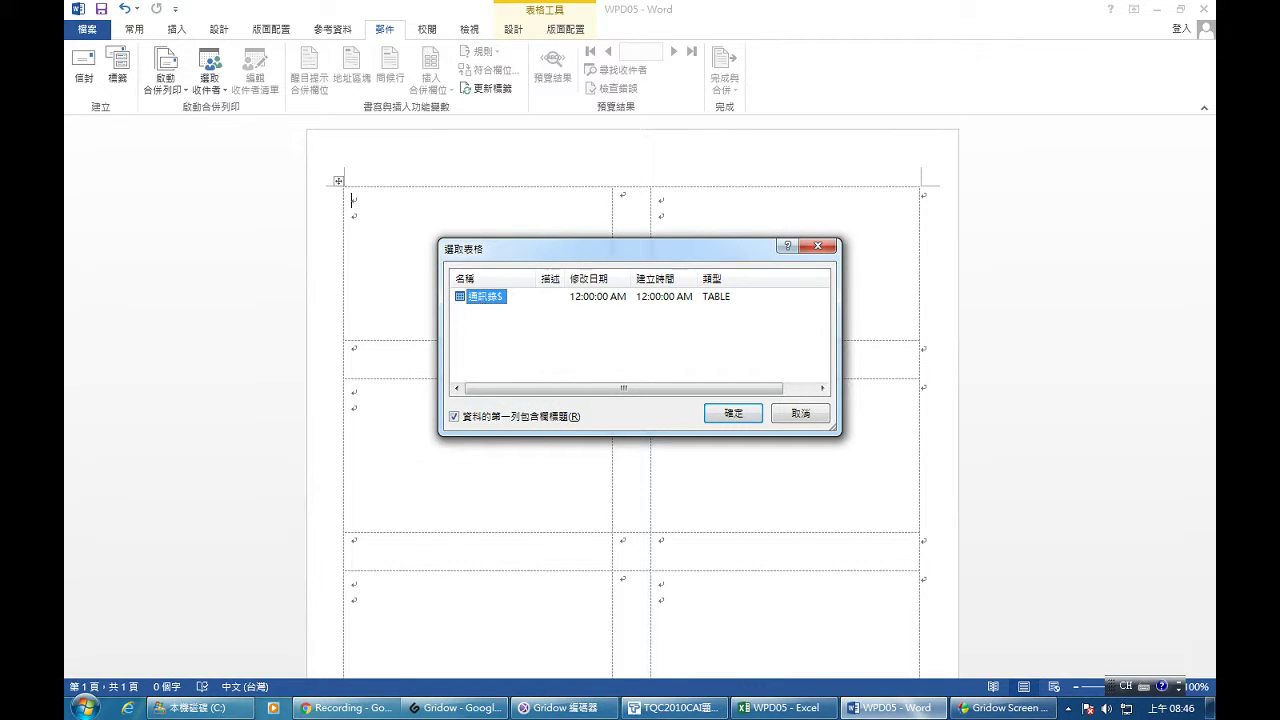
{"action": "left_click", "coordinate": [775, 707]}
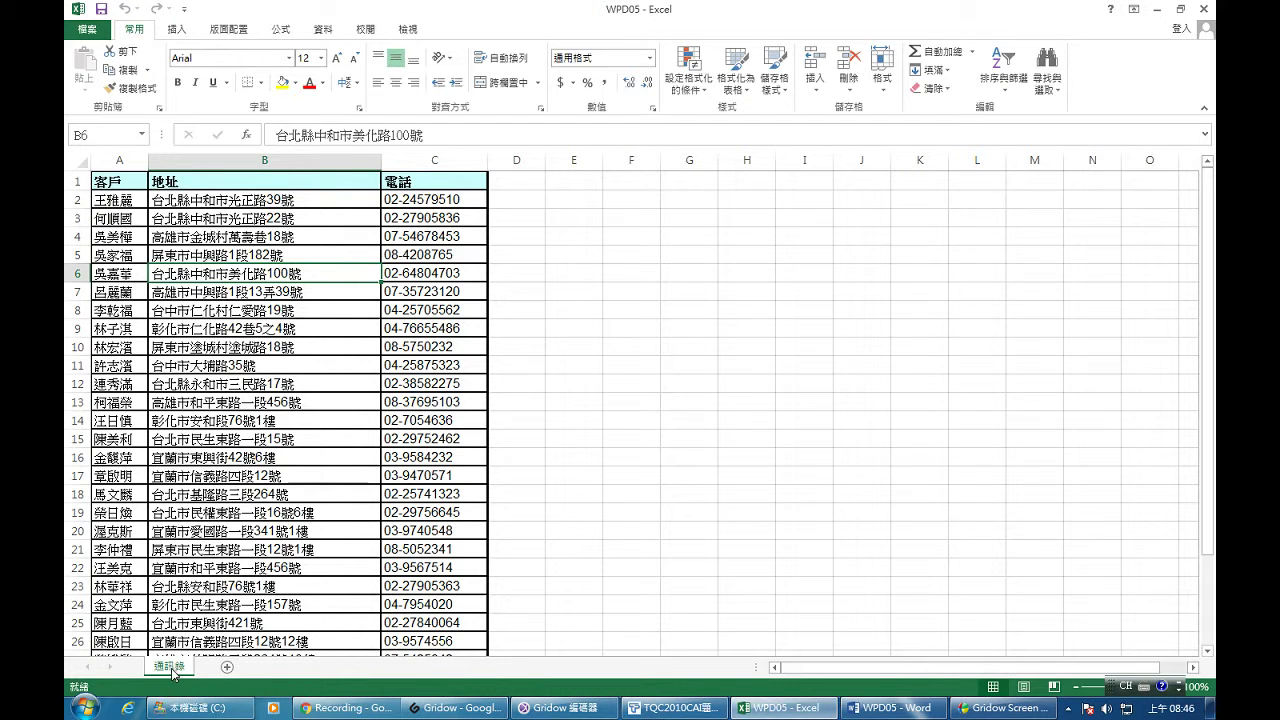
{"action": "left_click", "coordinate": [880, 707]}
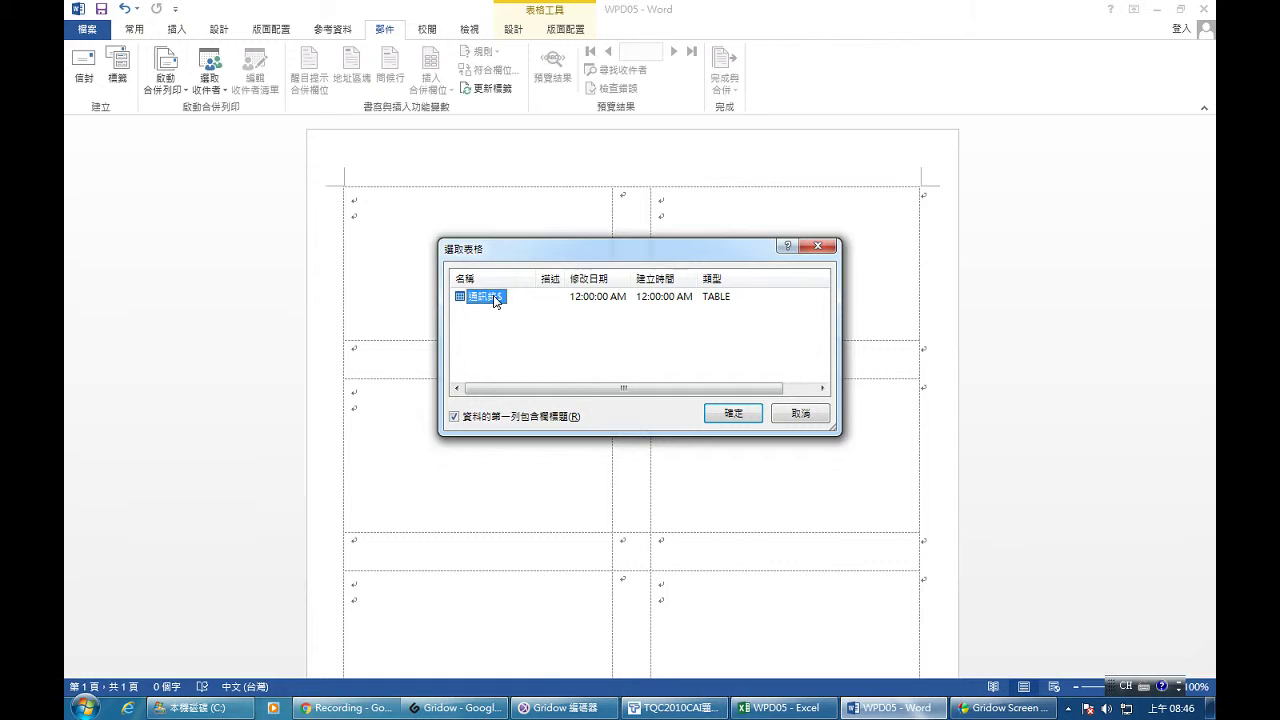
{"action": "left_click", "coordinate": [785, 707]}
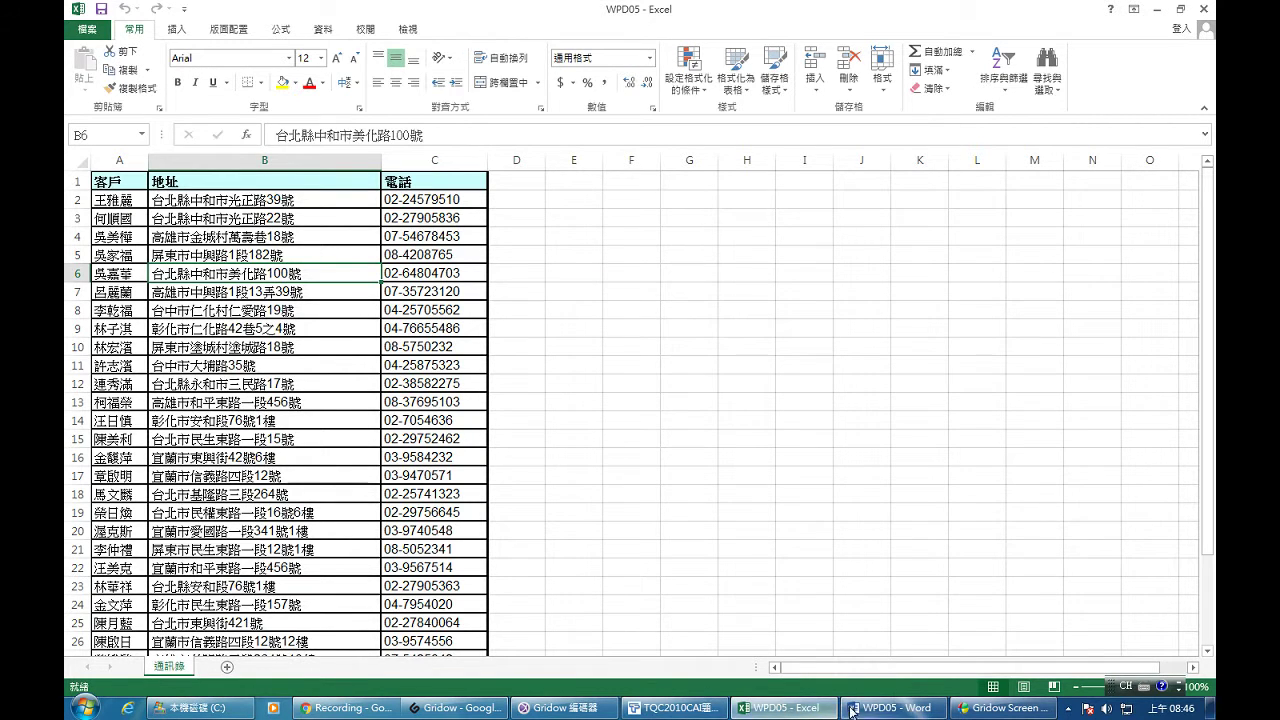
{"action": "left_click", "coordinate": [880, 707]}
{"action": "left_click", "coordinate": [736, 413]}
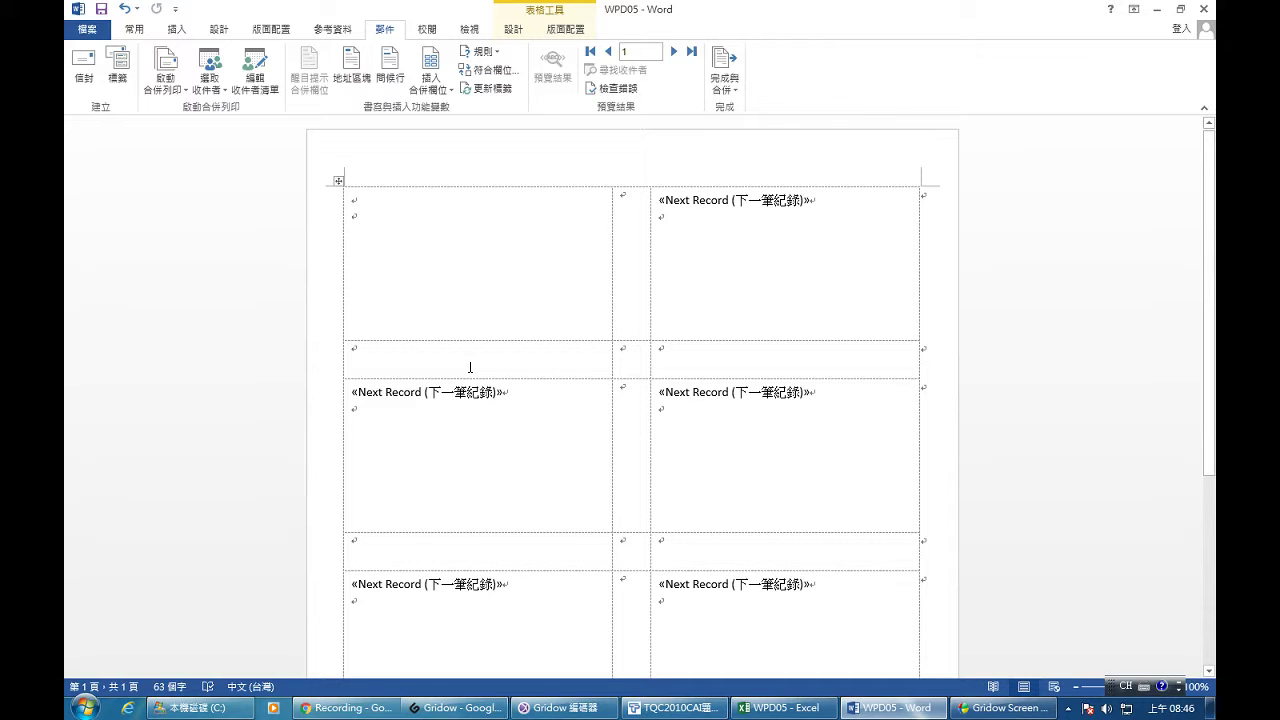
Step: Examine the available merge fields, compare them with the column headings in the Excel contact list, and return to Word
{"action": "left_click", "coordinate": [432, 97]}
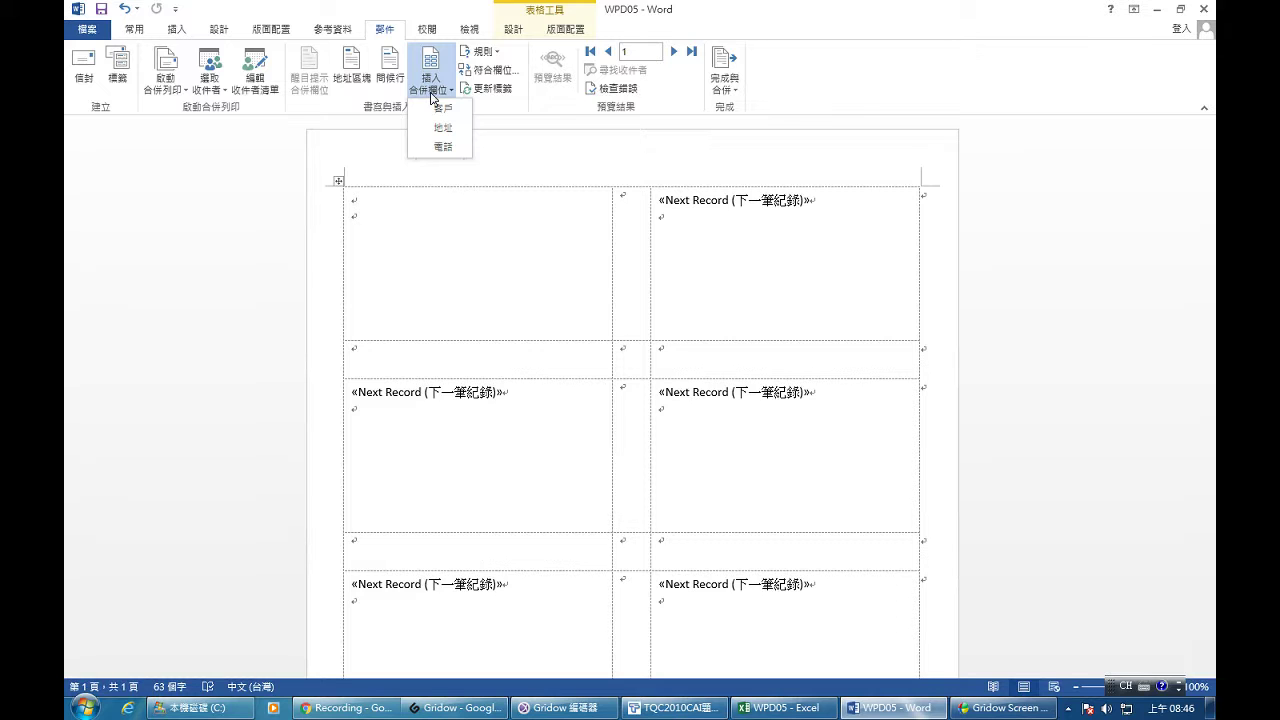
{"action": "left_click", "coordinate": [432, 97]}
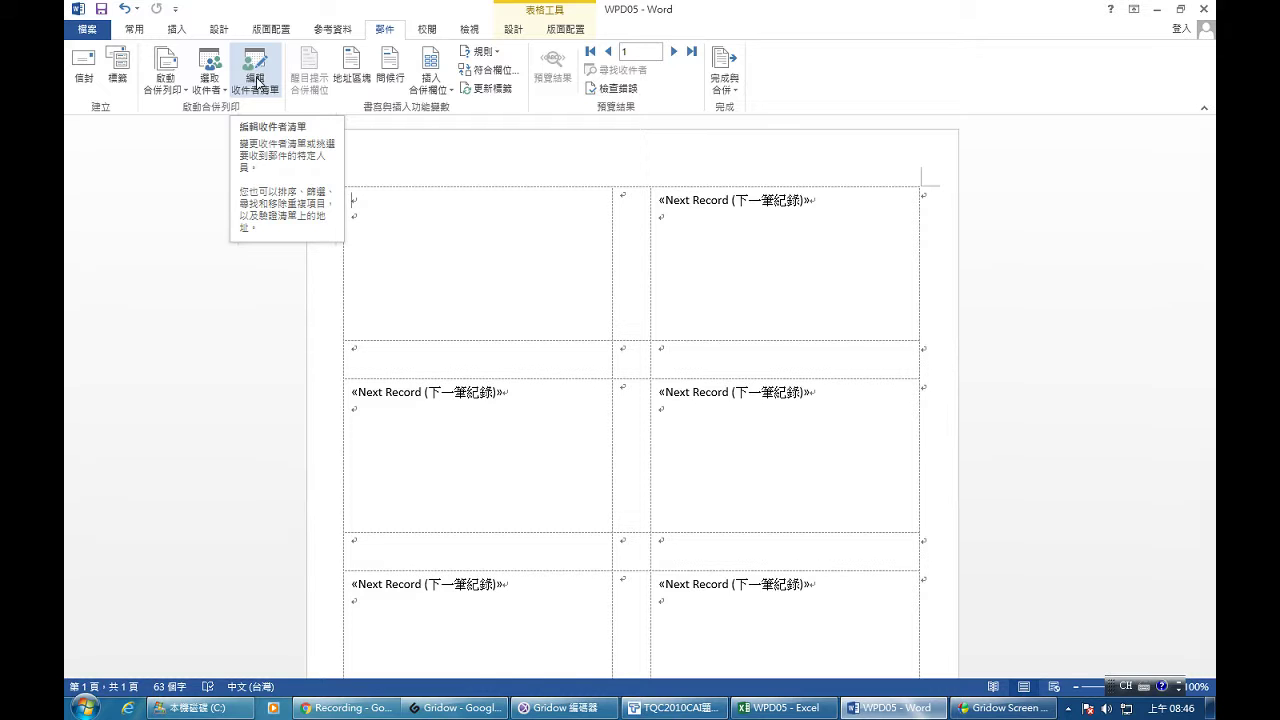
{"action": "left_click", "coordinate": [752, 707]}
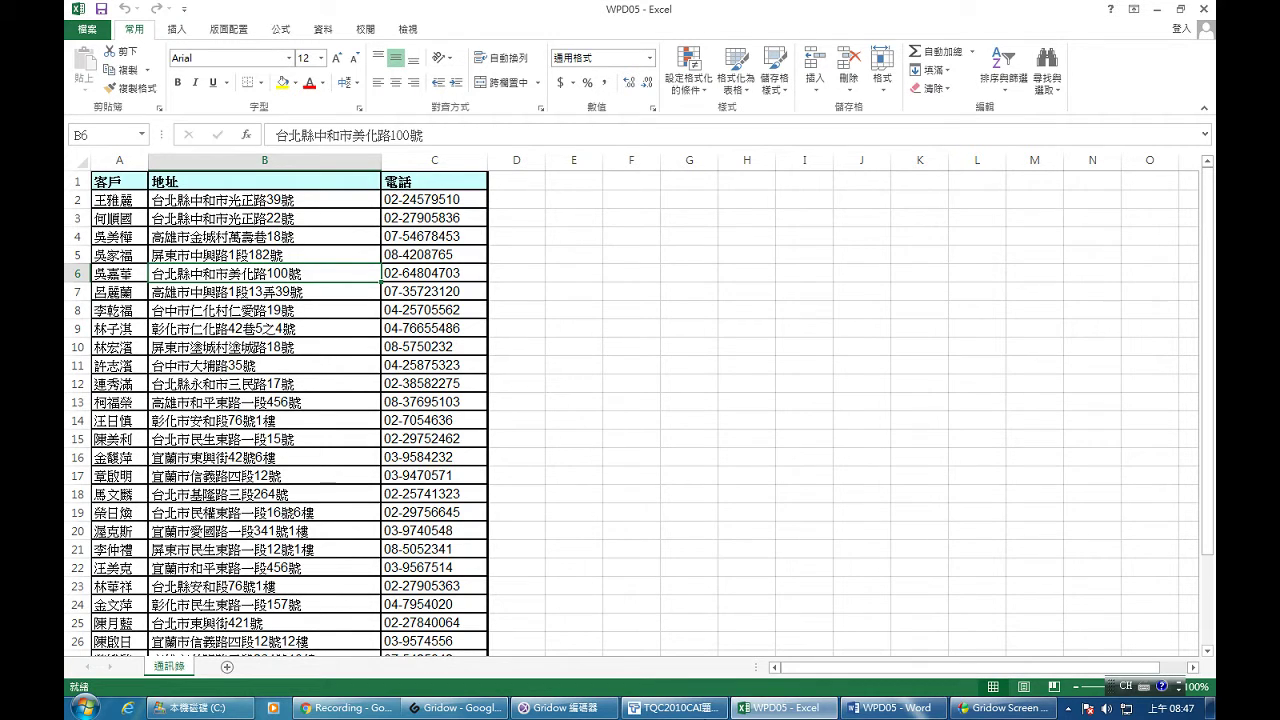
{"action": "left_click", "coordinate": [870, 707]}
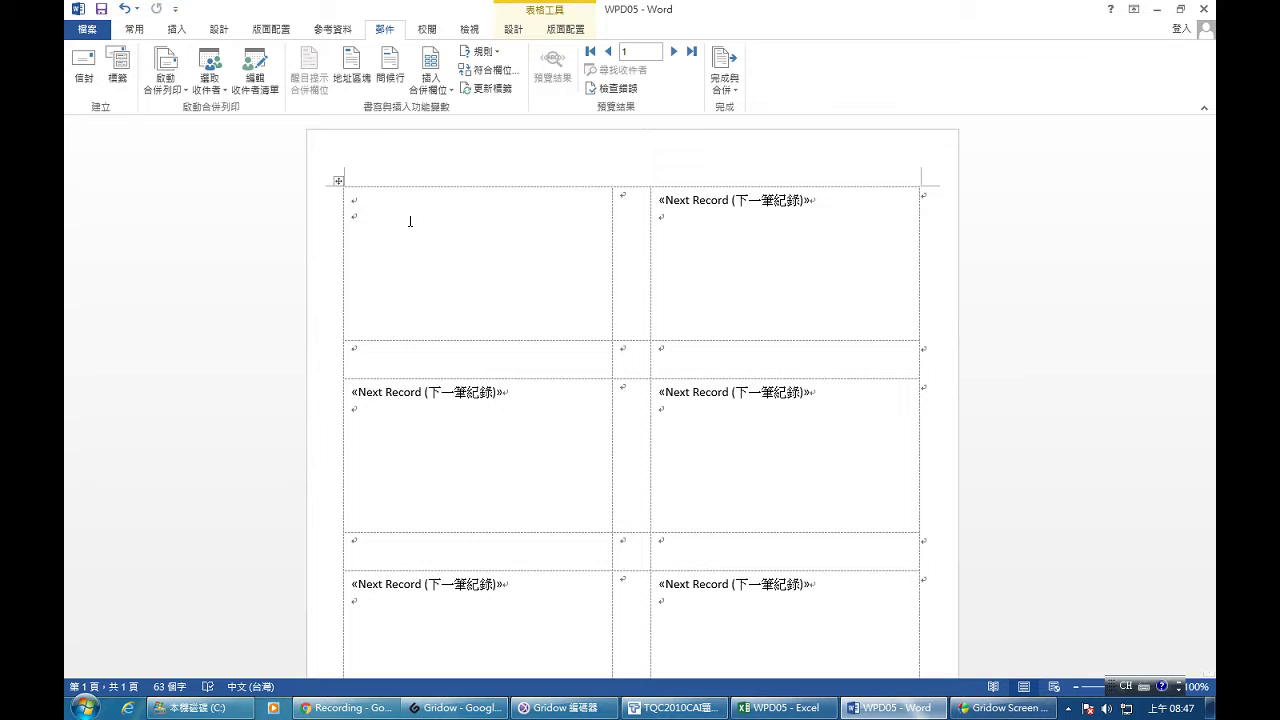
Step: Insert the 客戶, 地址 and 電話 merge fields on three separate lines in the first label
{"action": "left_click", "coordinate": [440, 88]}
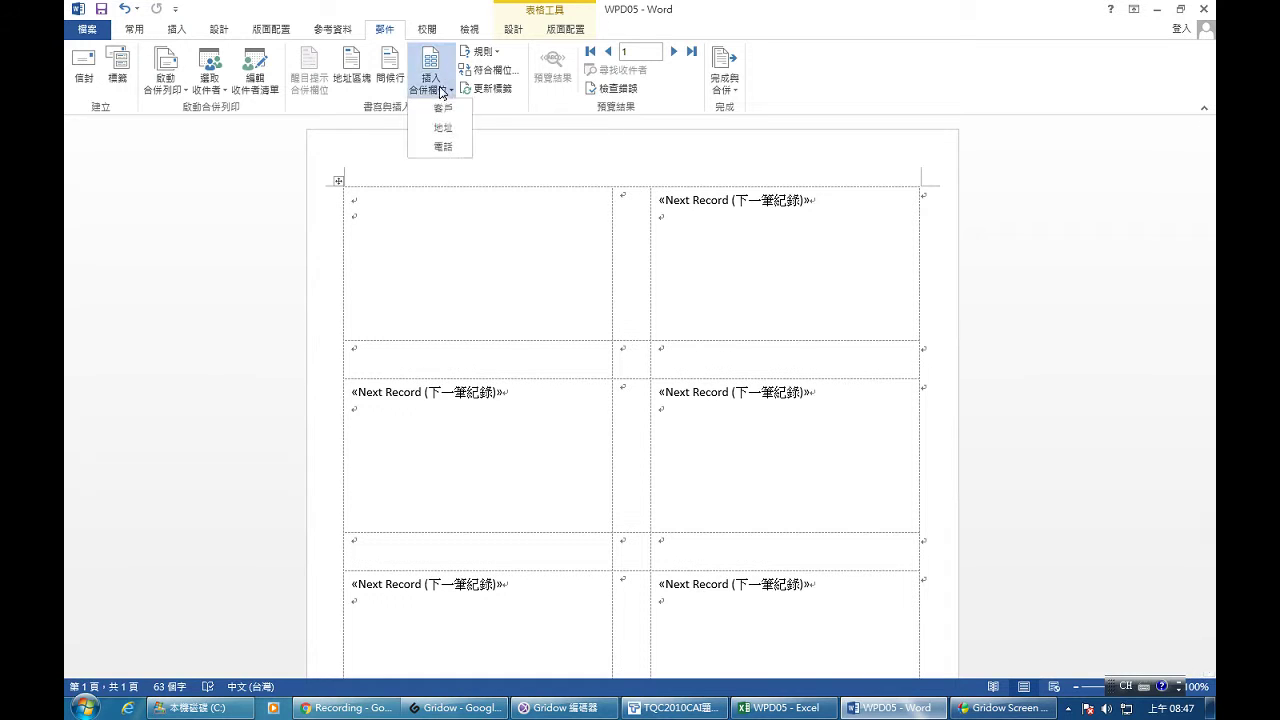
{"action": "left_click", "coordinate": [442, 126]}
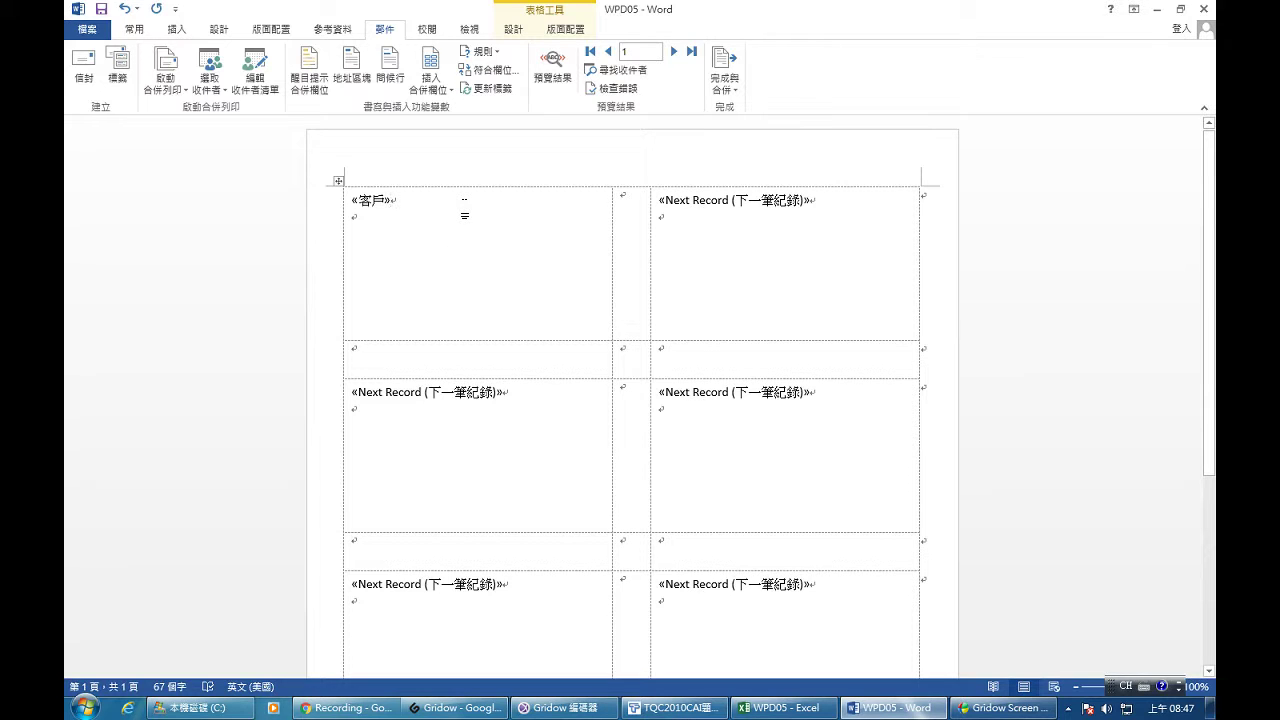
{"action": "left_click", "coordinate": [406, 216]}
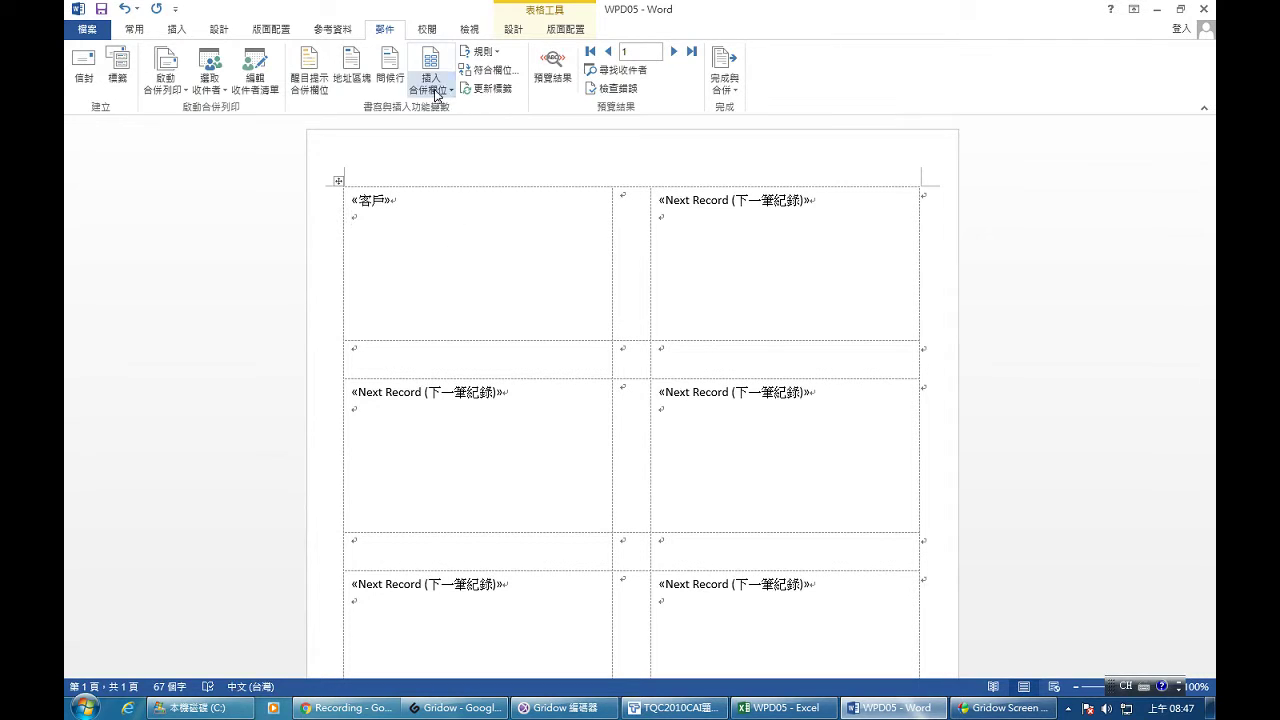
{"action": "left_click", "coordinate": [440, 88]}
{"action": "left_click", "coordinate": [442, 126]}
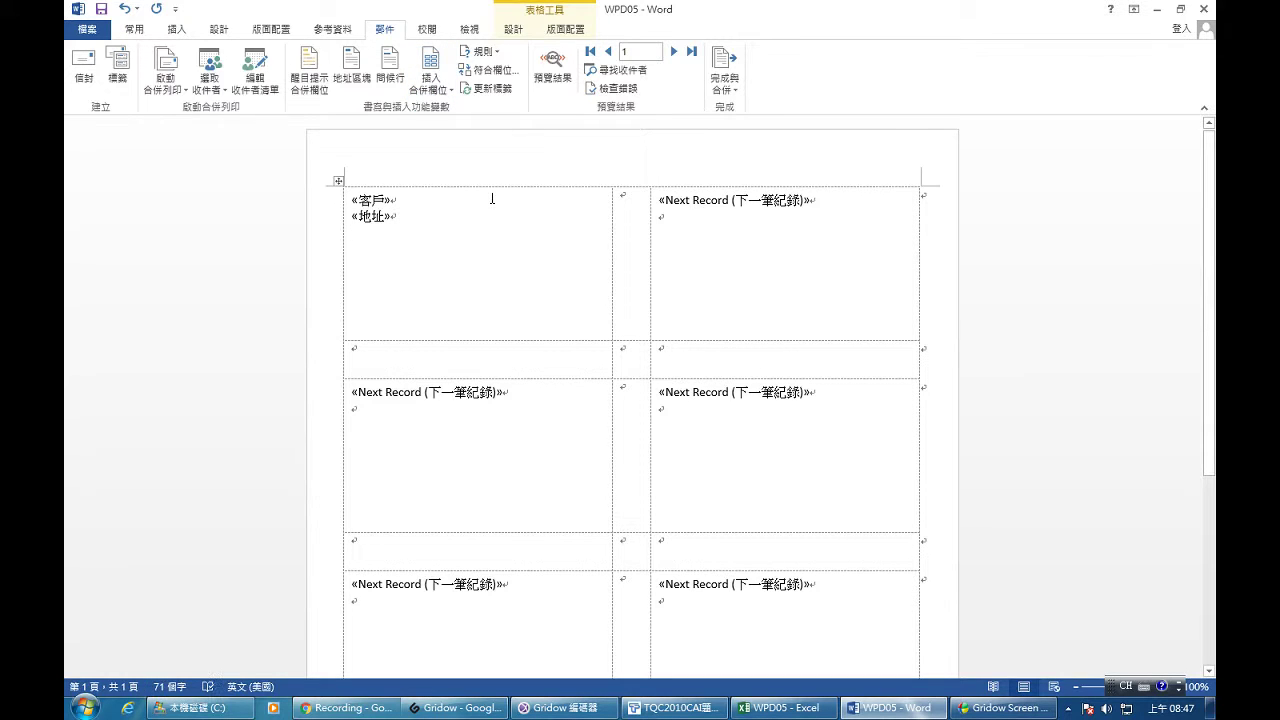
{"action": "key", "text": "Return"}
{"action": "left_click", "coordinate": [432, 88]}
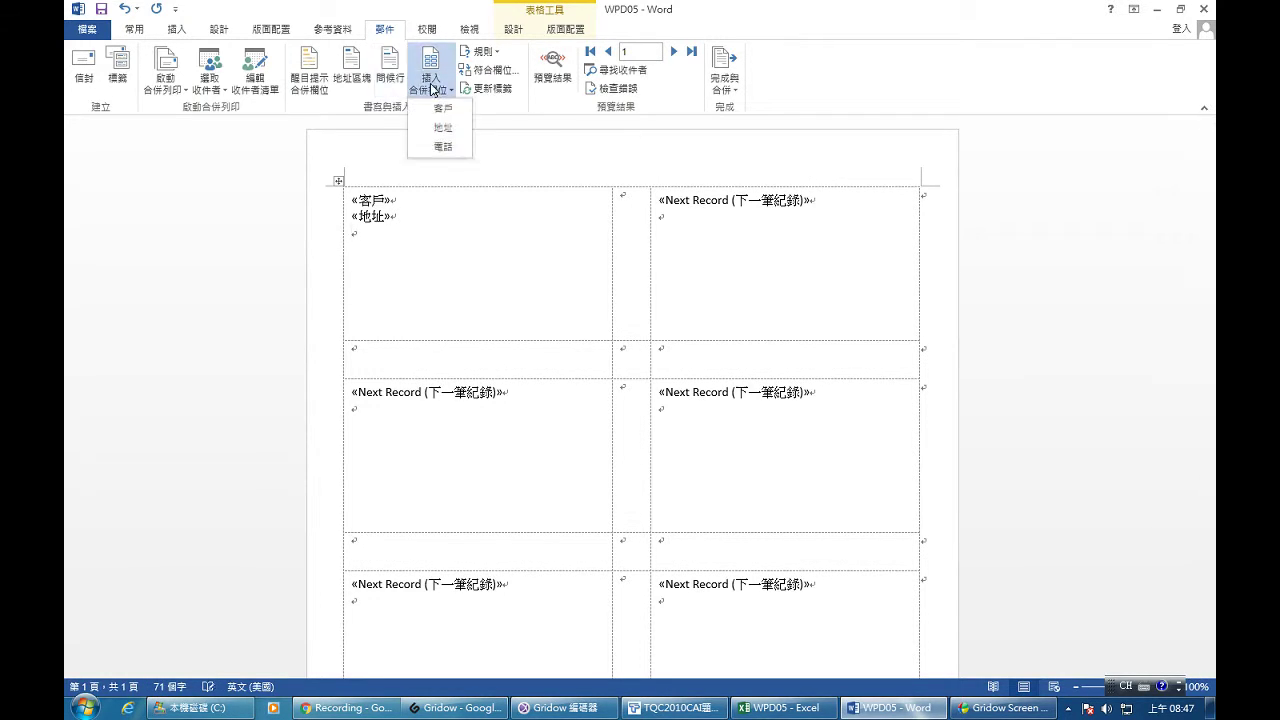
{"action": "left_click", "coordinate": [440, 146]}
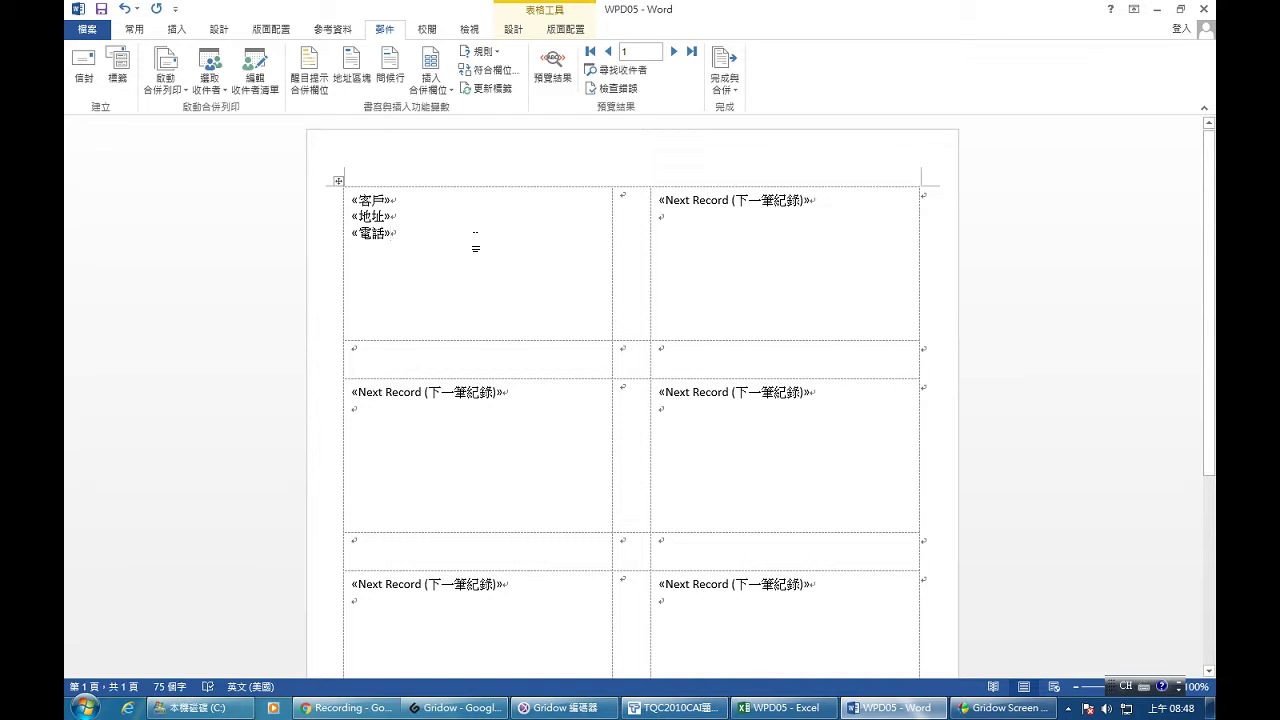
Step: Preview the merge results, compare the first label with the Excel contact list, and return to the field view in Word
{"action": "left_click", "coordinate": [403, 216]}
{"action": "left_click", "coordinate": [558, 80]}
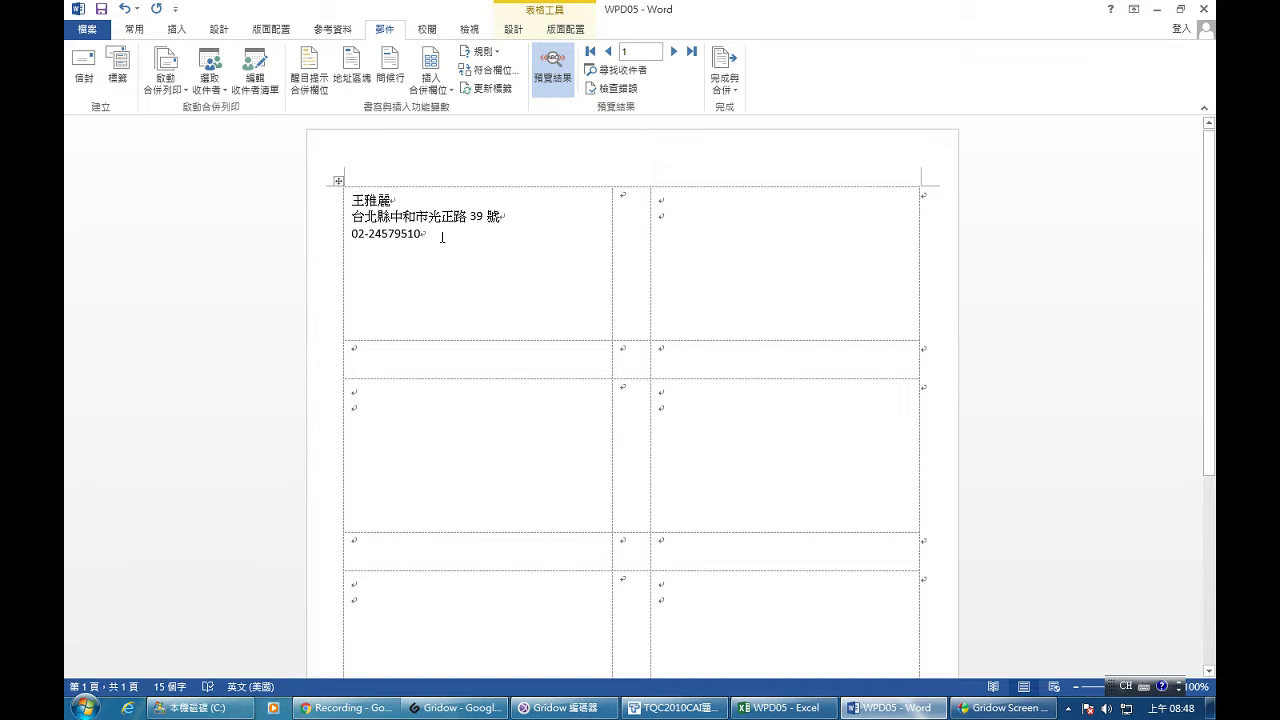
{"action": "left_click", "coordinate": [785, 707]}
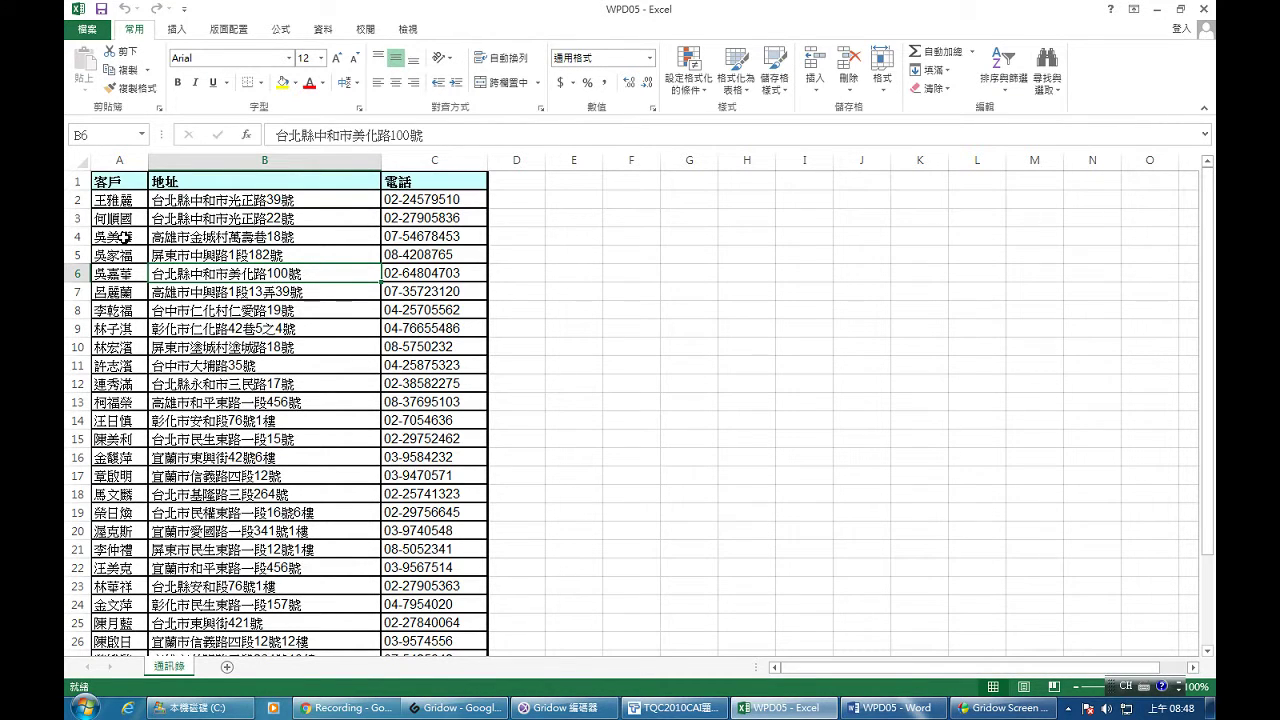
{"action": "left_click", "coordinate": [857, 710]}
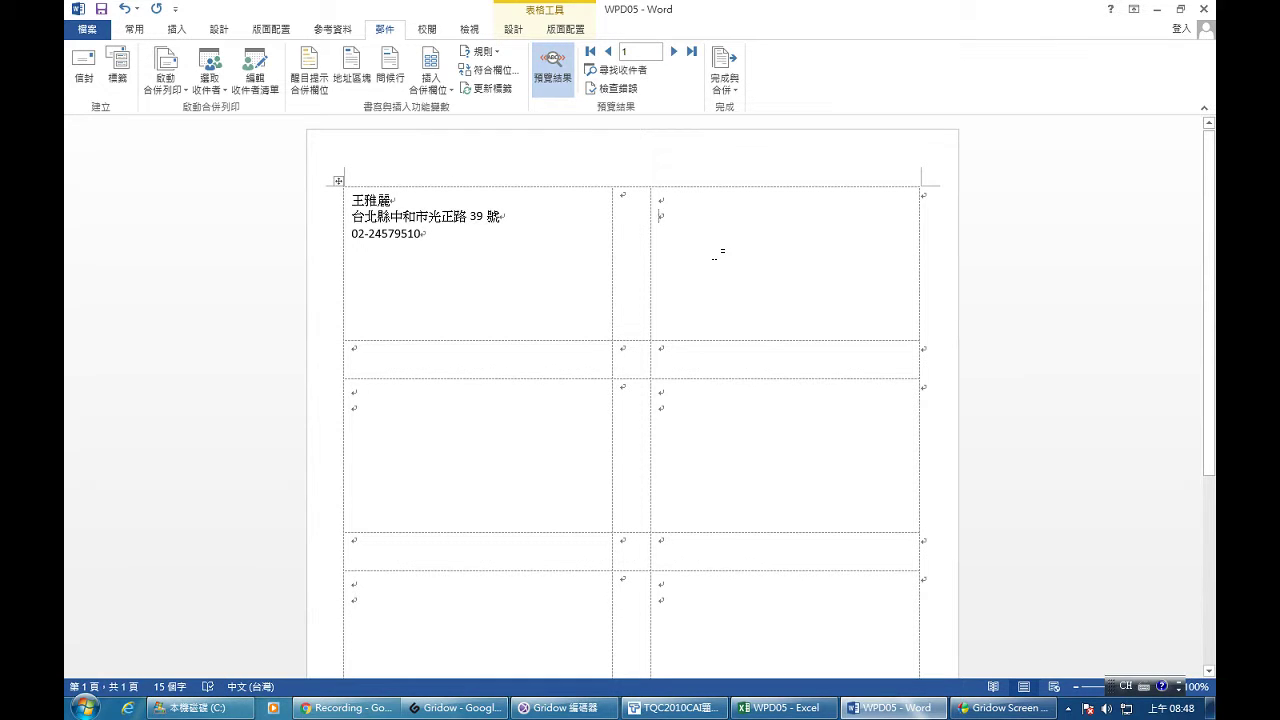
{"action": "left_click", "coordinate": [553, 65]}
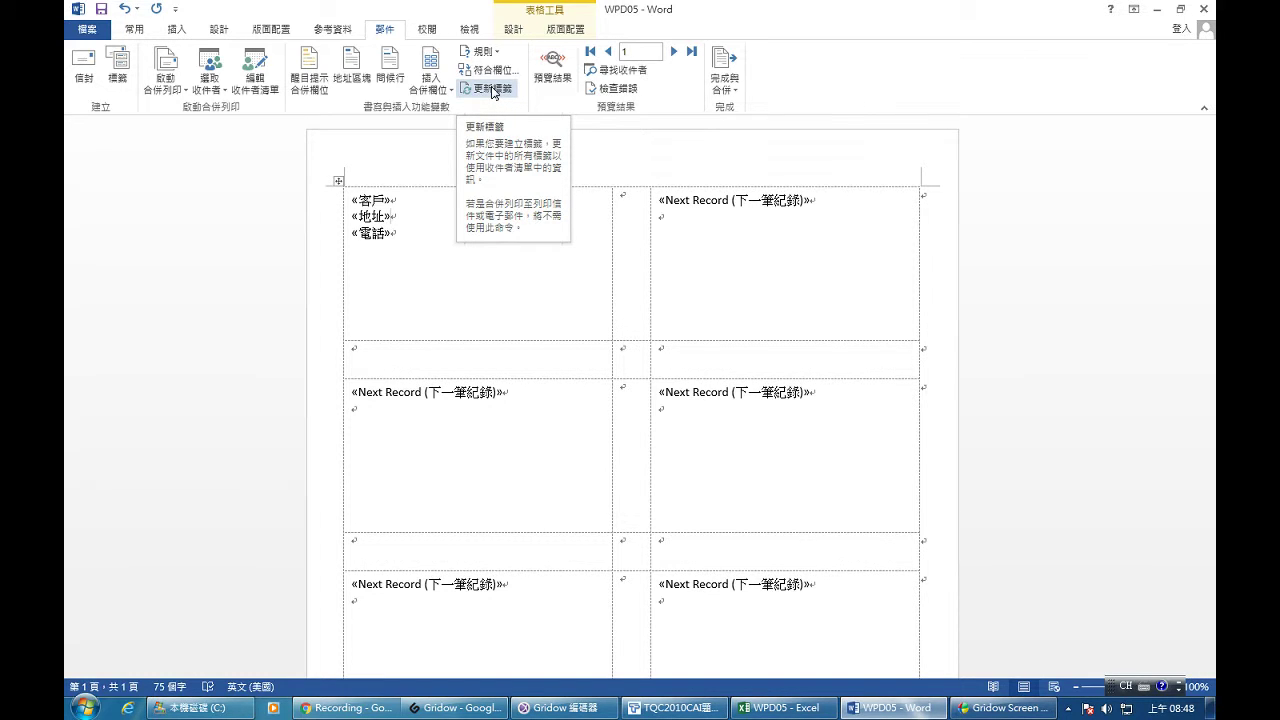
Step: Update all labels with the first label's merge fields and turn on the merge results preview
{"action": "left_click", "coordinate": [493, 89]}
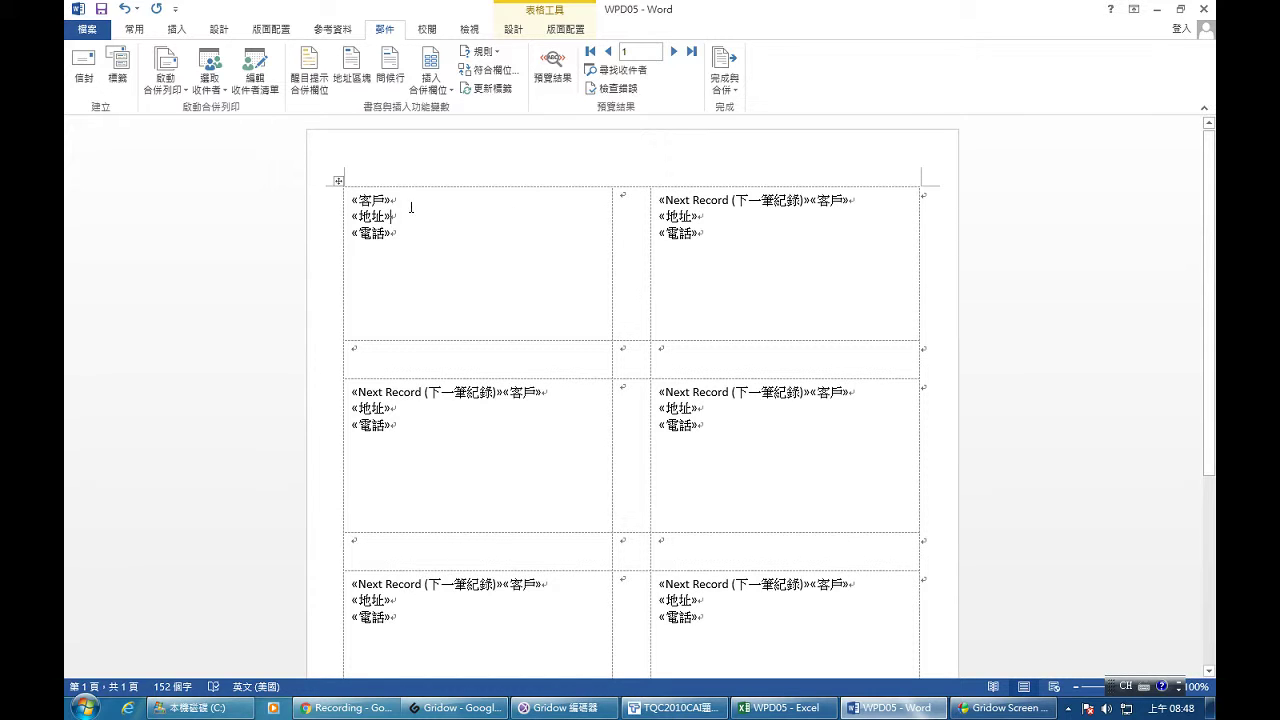
{"action": "left_click", "coordinate": [787, 708]}
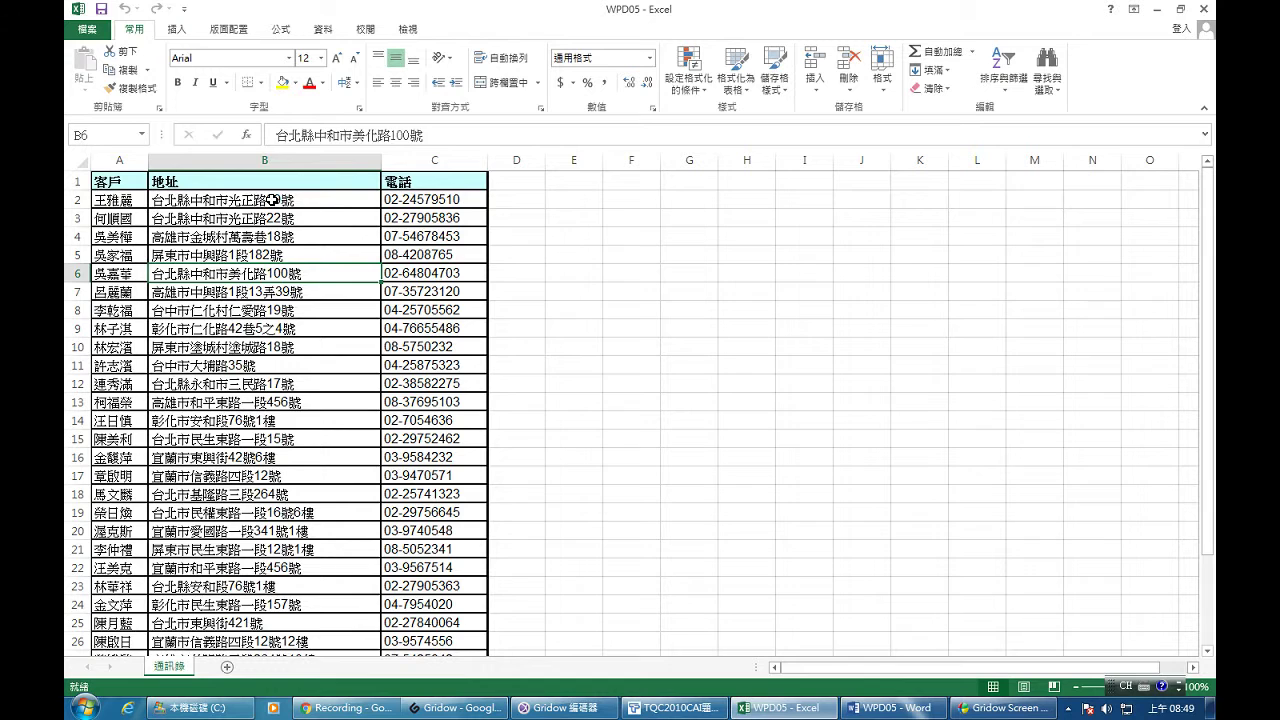
{"action": "left_click", "coordinate": [890, 708]}
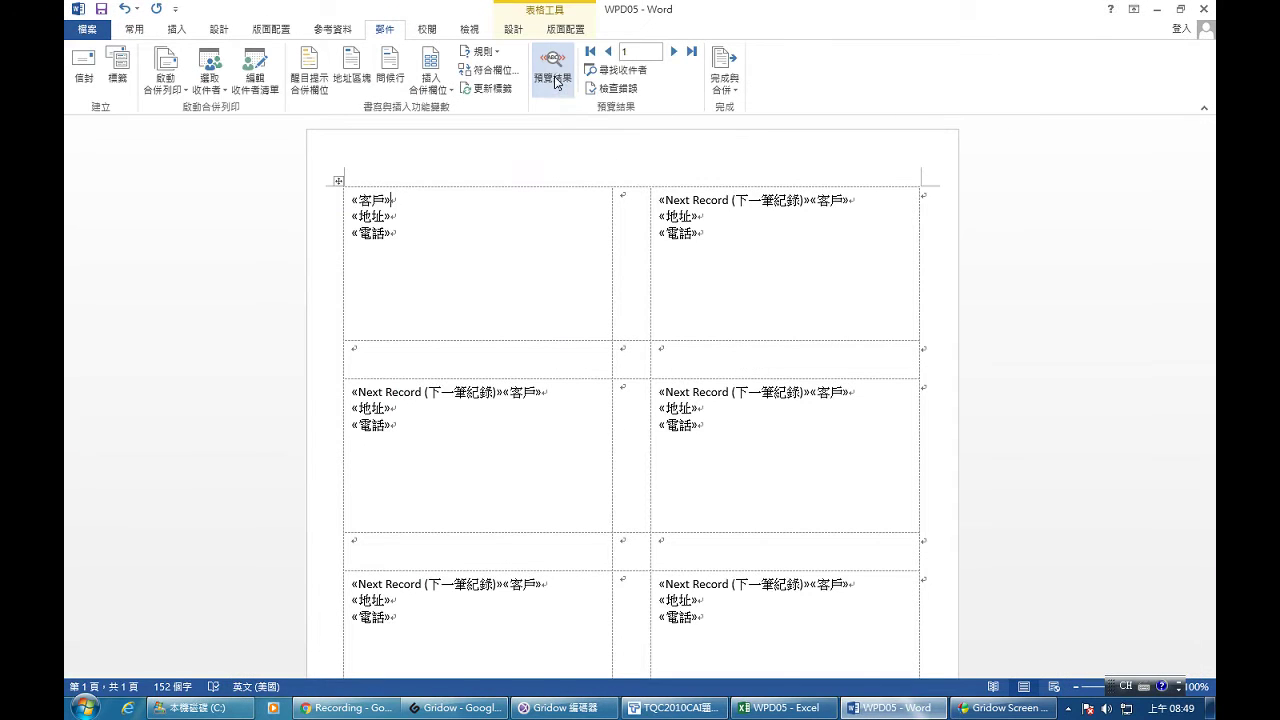
{"action": "left_click", "coordinate": [557, 82]}
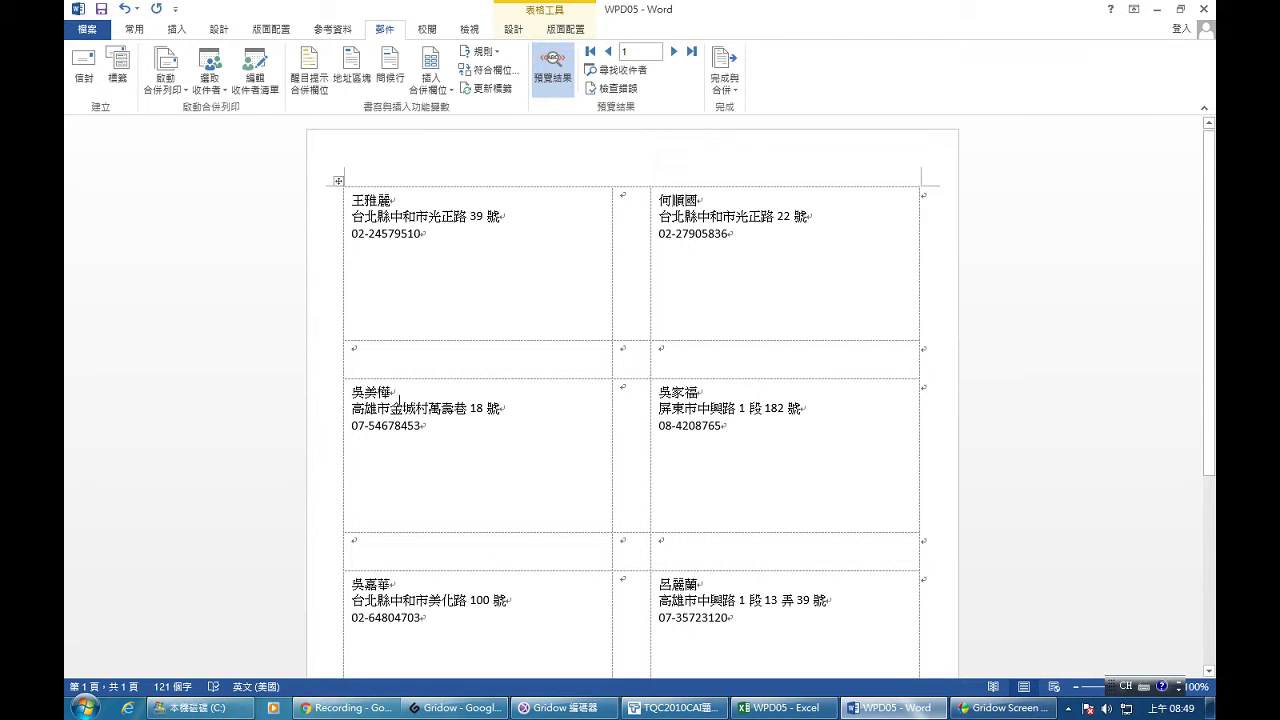
Step: Compare the order of the previewed labels with the customer rows in Excel, and look over the whole label page in Word
{"action": "left_click", "coordinate": [783, 708]}
{"action": "left_click", "coordinate": [122, 200]}
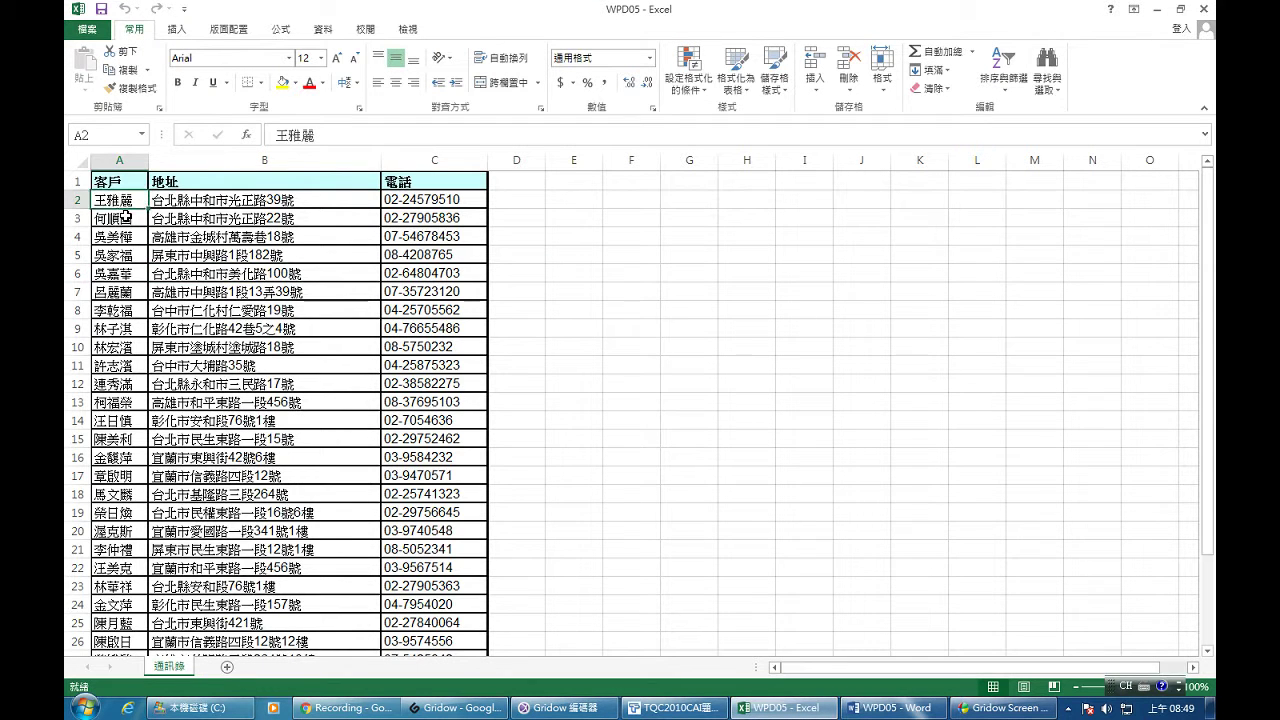
{"action": "left_click", "coordinate": [118, 236]}
{"action": "left_click", "coordinate": [118, 254]}
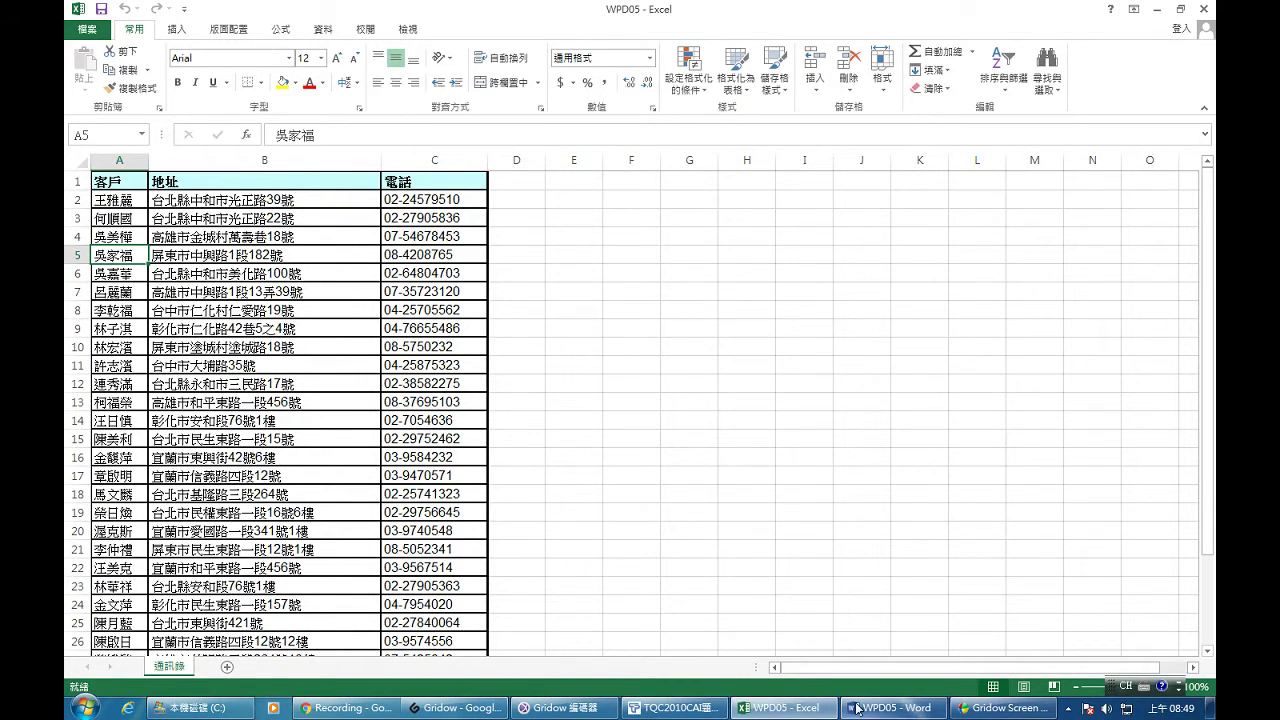
{"action": "left_click", "coordinate": [889, 708]}
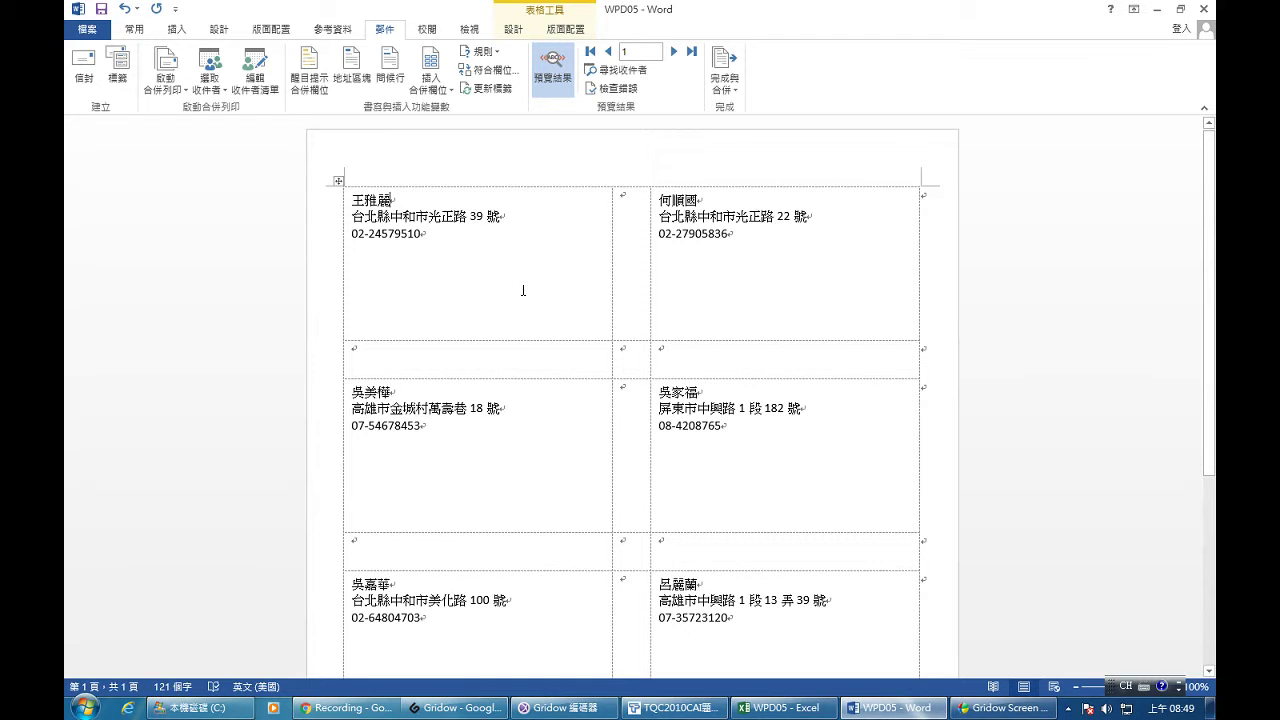
{"action": "scroll", "coordinate": [717, 463], "scroll_direction": "down", "scroll_amount": 6}
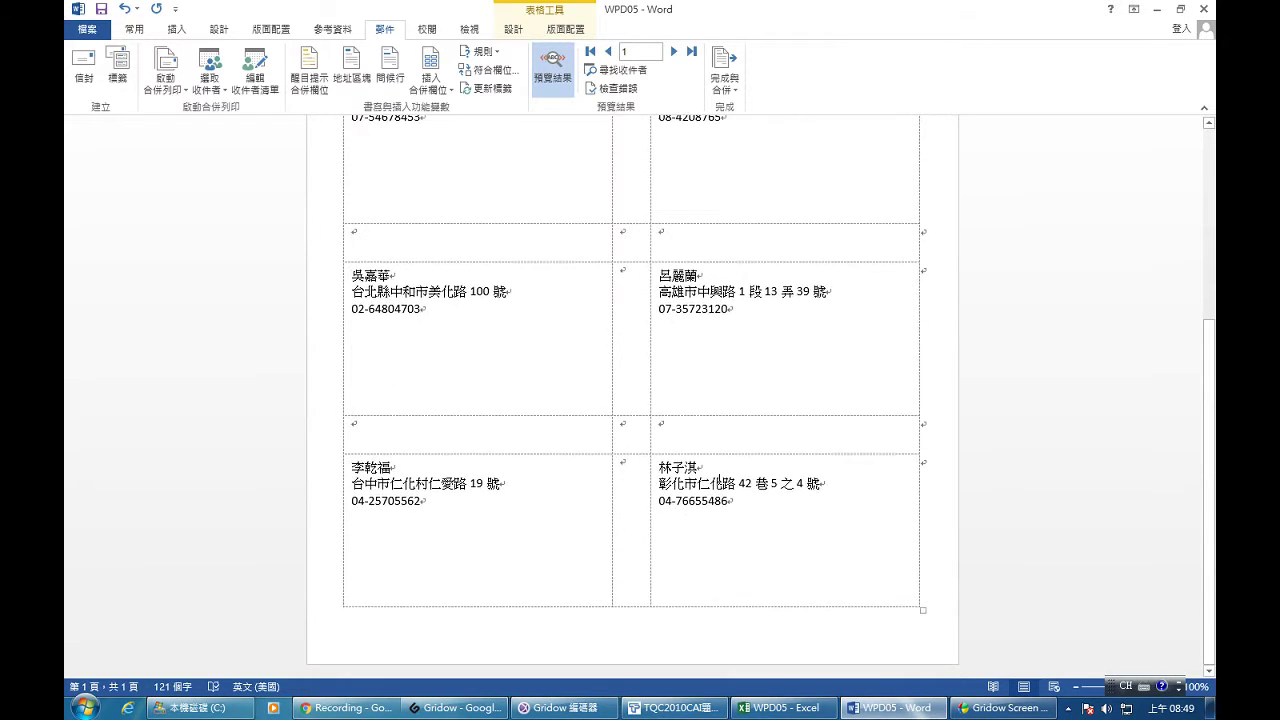
{"action": "scroll", "coordinate": [720, 482], "scroll_direction": "up", "scroll_amount": 5}
{"action": "scroll", "coordinate": [720, 482], "scroll_direction": "up", "scroll_amount": 1}
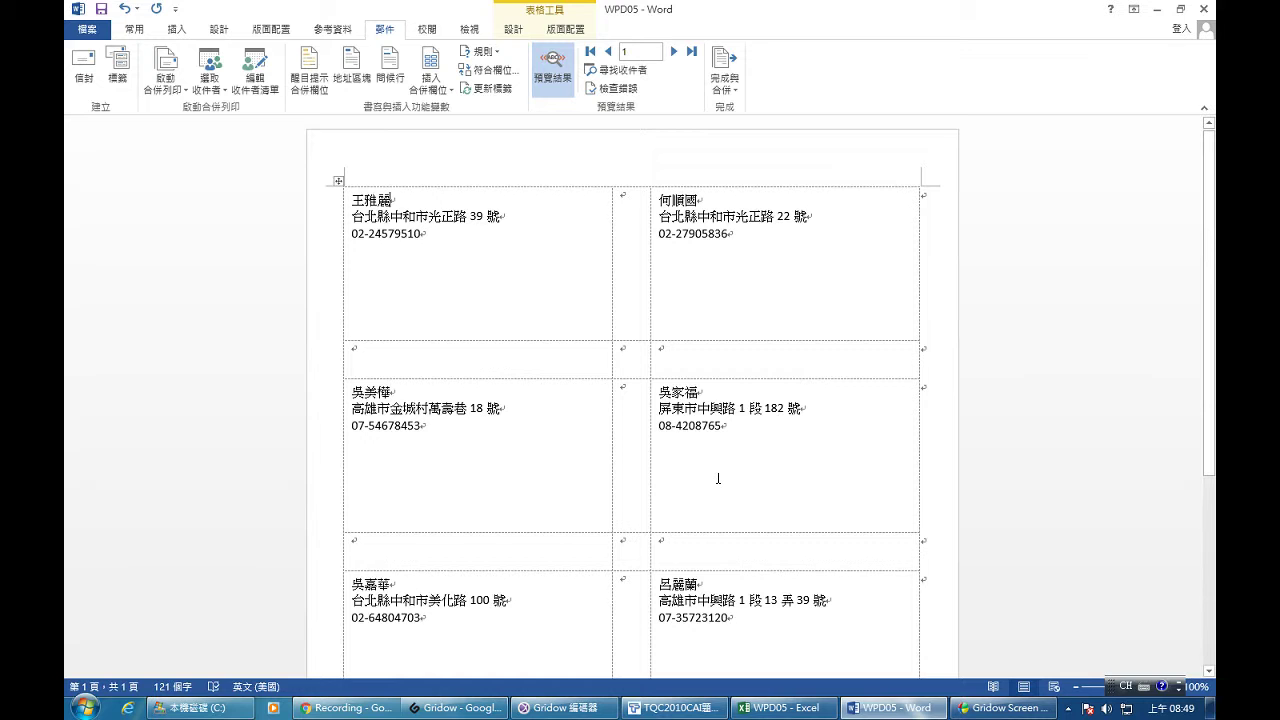
{"action": "scroll", "coordinate": [718, 479], "scroll_direction": "down", "scroll_amount": 6}
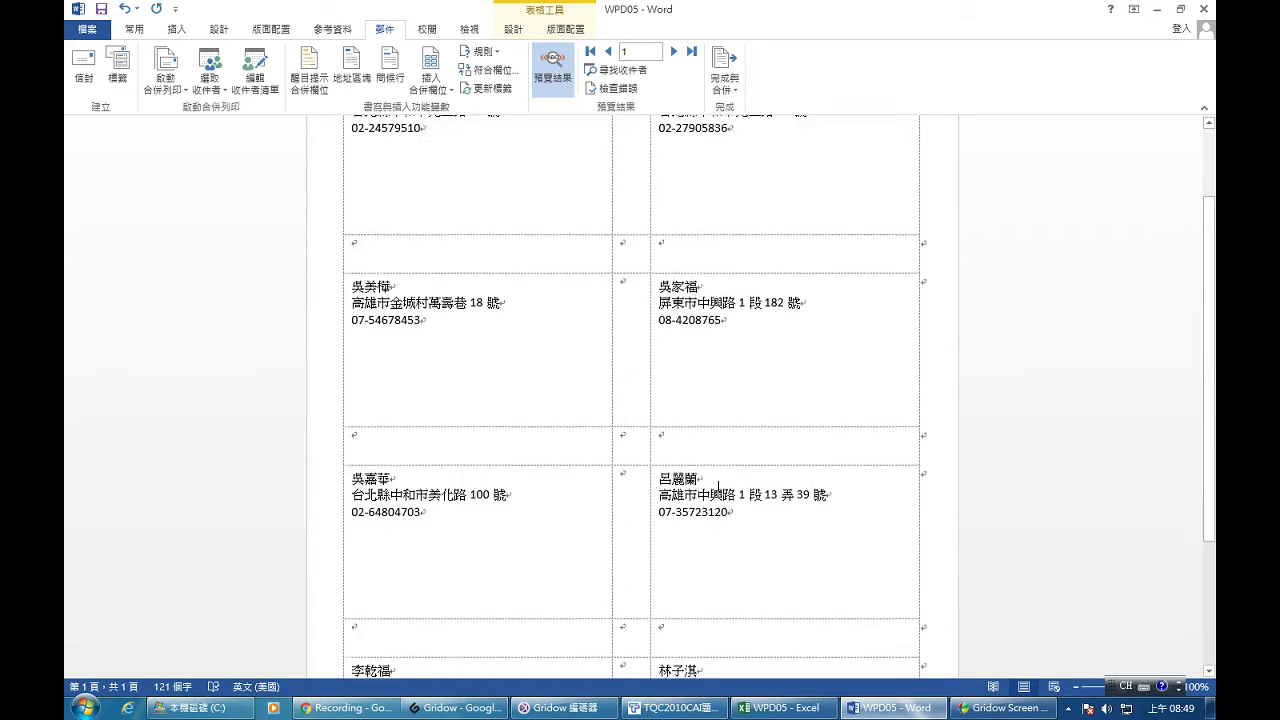
{"action": "scroll", "coordinate": [720, 495], "scroll_direction": "up", "scroll_amount": 5}
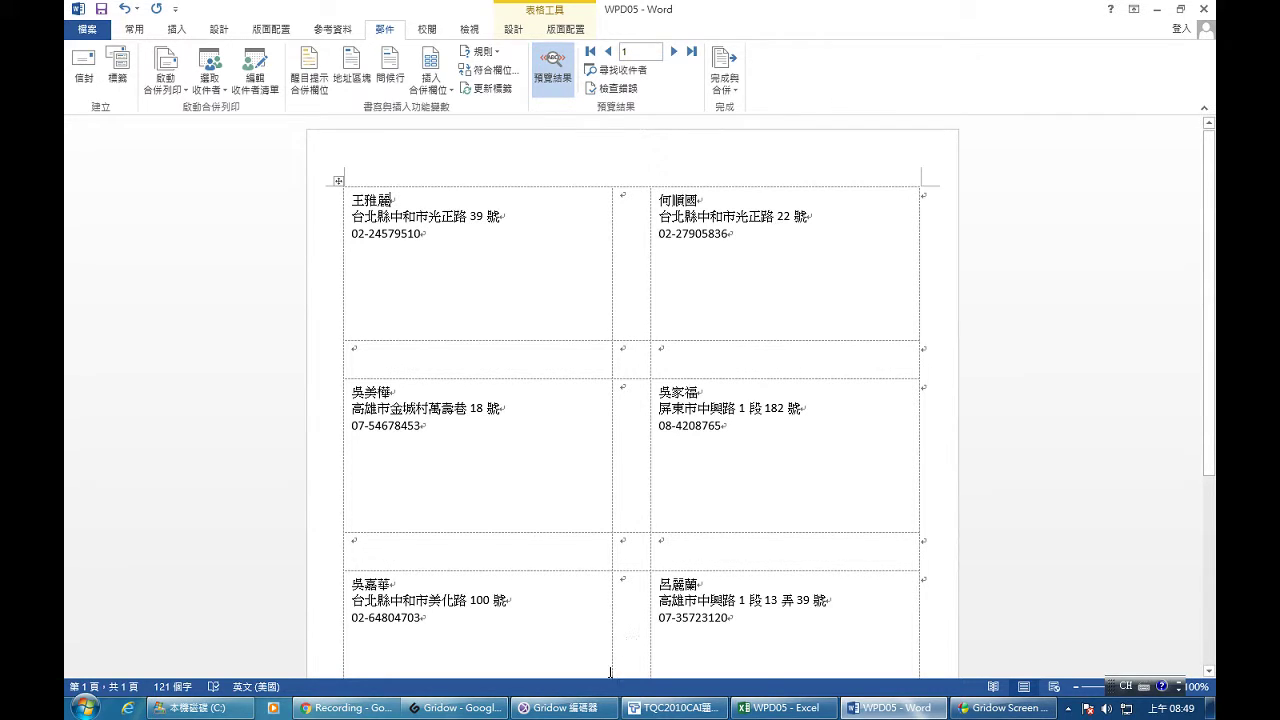
{"action": "left_click", "coordinate": [560, 708]}
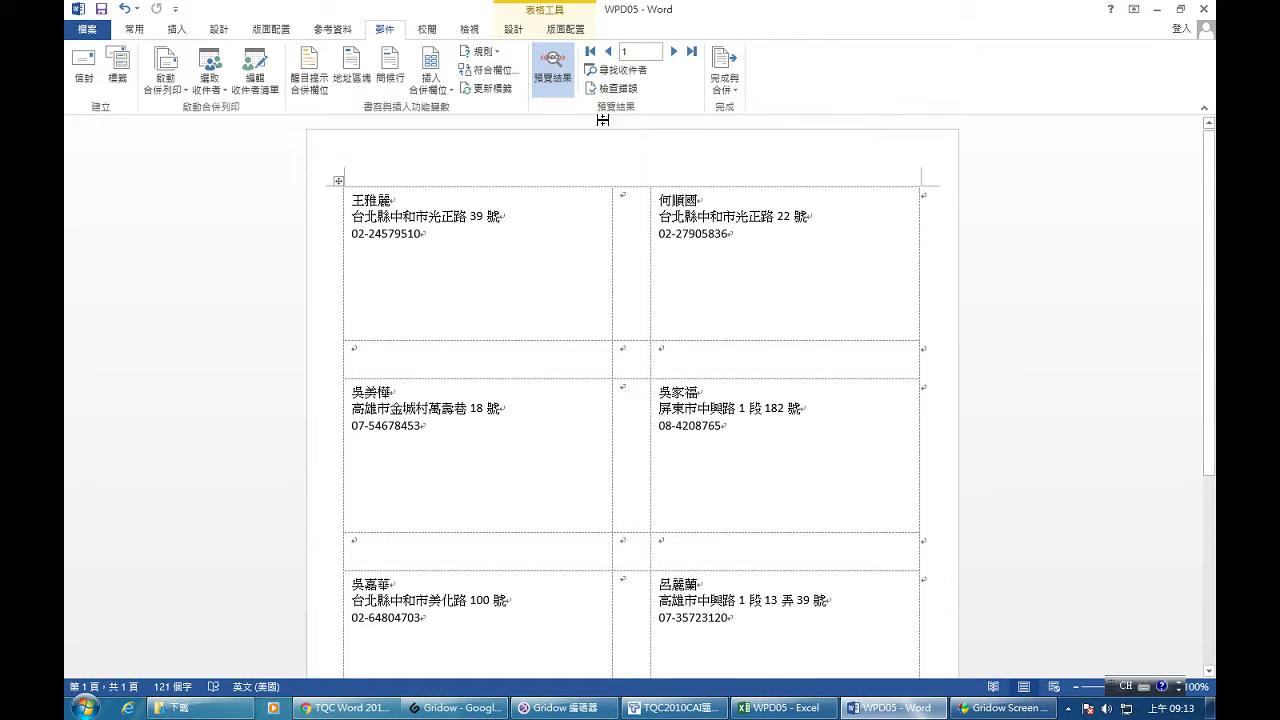
Step: Return to the merge field view and set the text of the first label cell to 16 pt
{"action": "left_click", "coordinate": [553, 65]}
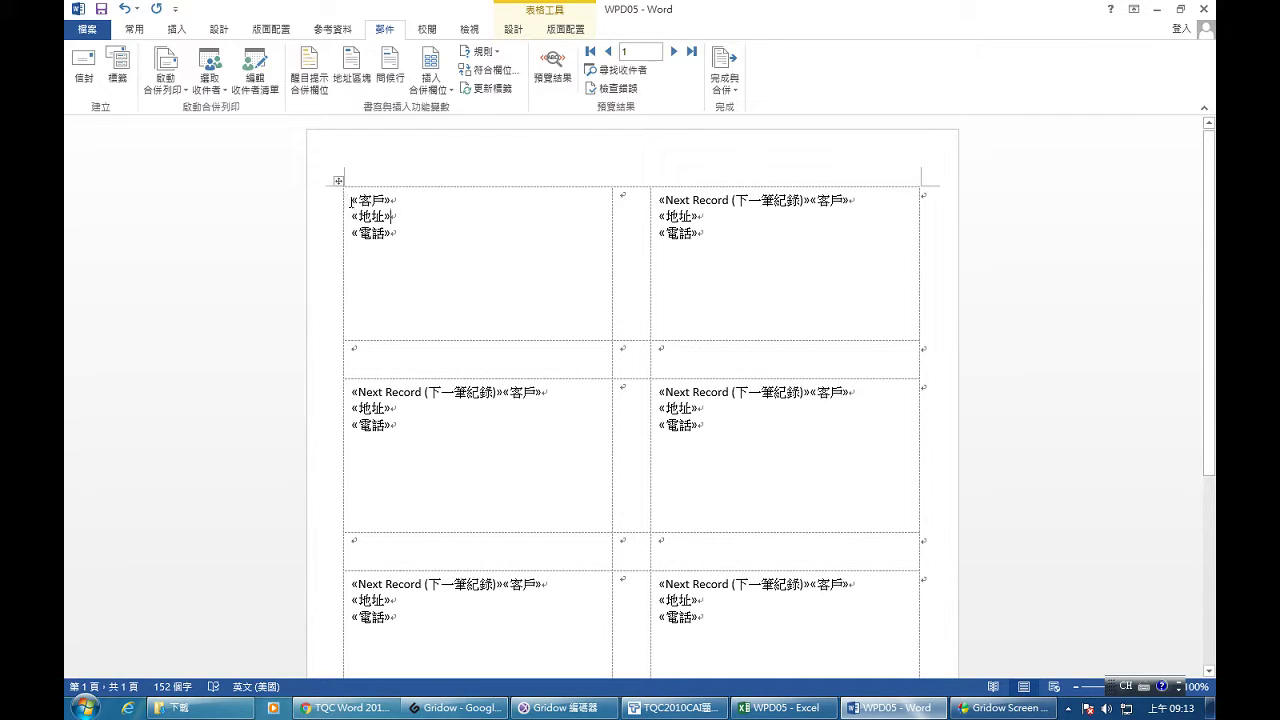
{"action": "left_click_drag", "start_coordinate": [350, 203], "coordinate": [449, 249]}
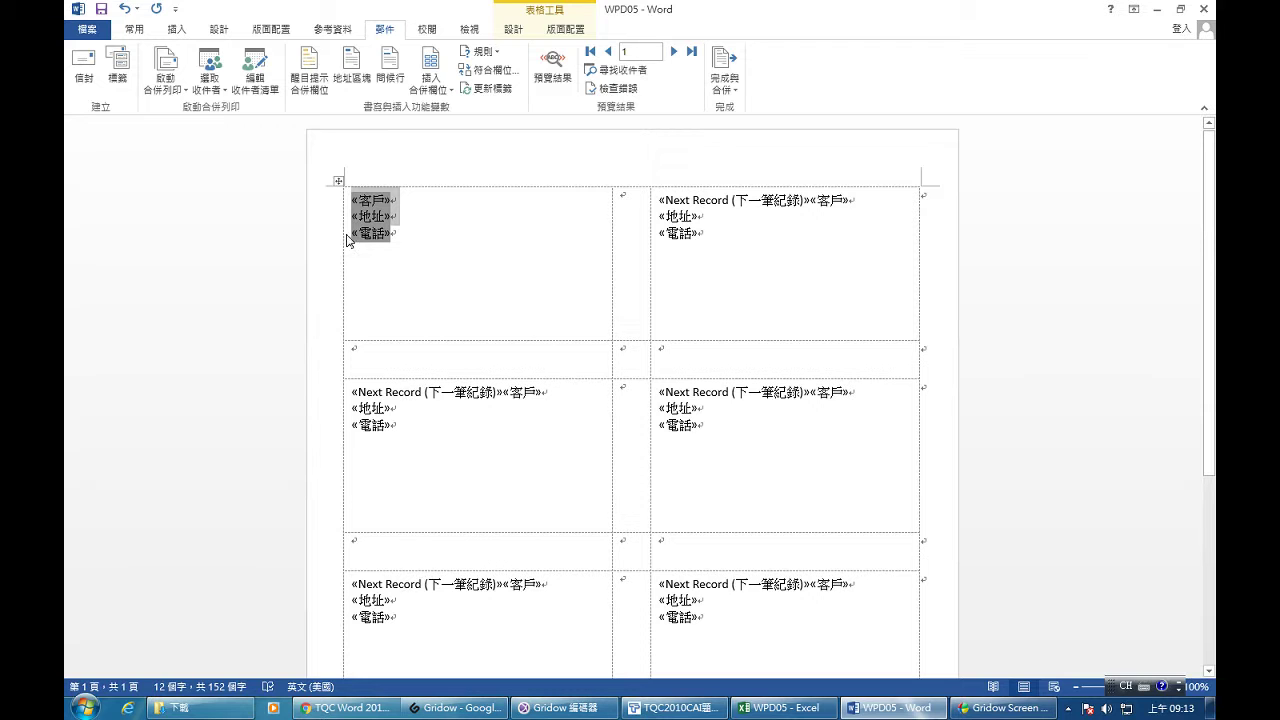
{"action": "left_click", "coordinate": [410, 221]}
{"action": "left_click", "coordinate": [570, 30]}
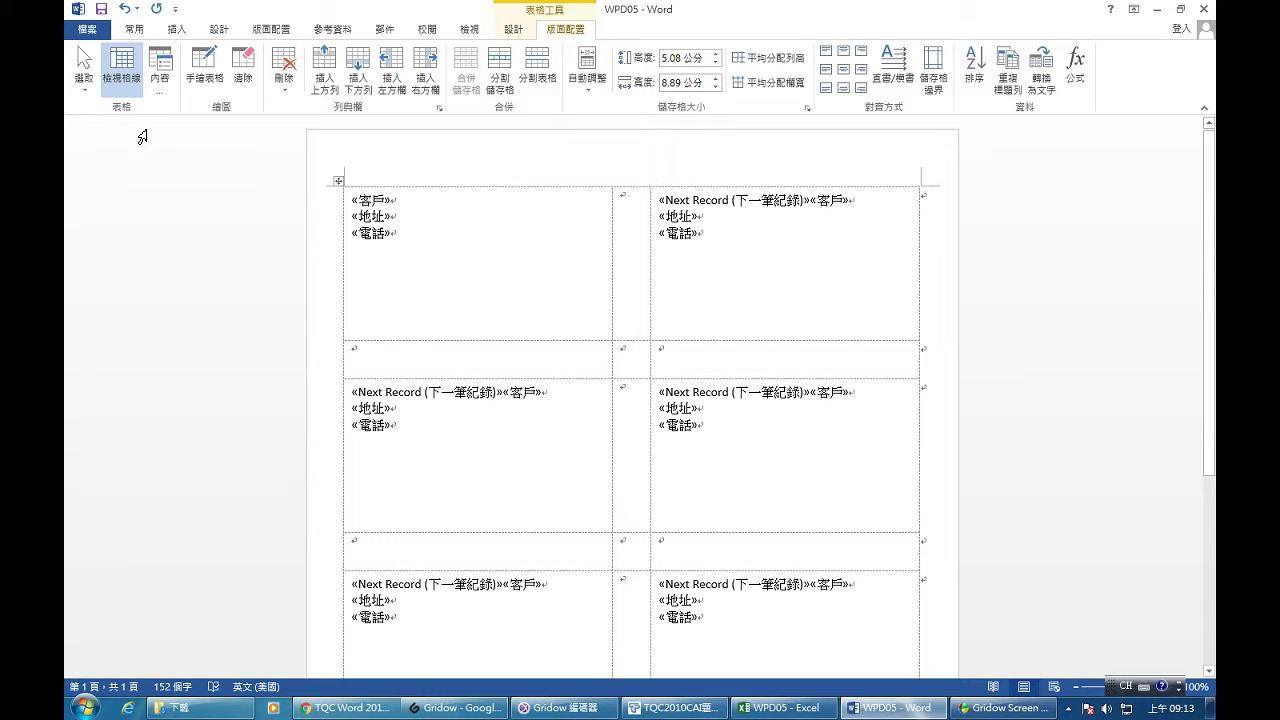
{"action": "left_click", "coordinate": [84, 84]}
{"action": "left_click", "coordinate": [105, 110]}
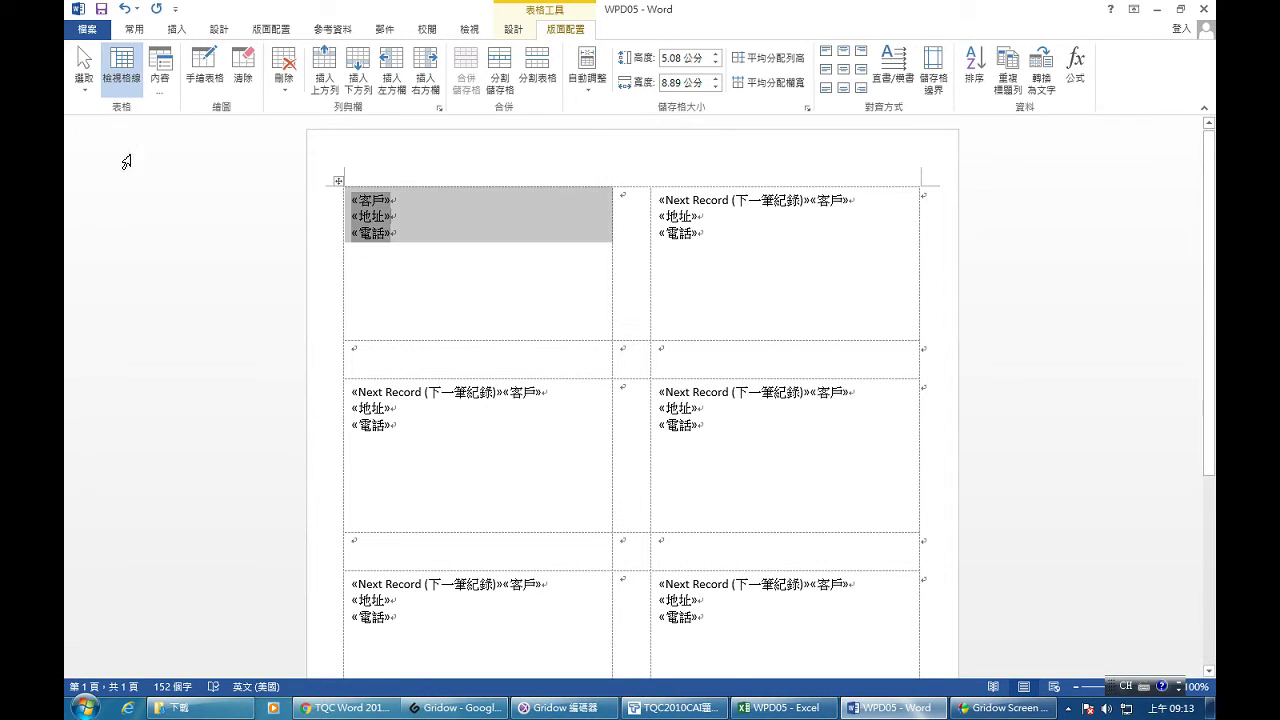
{"action": "left_click", "coordinate": [135, 29]}
{"action": "left_click", "coordinate": [249, 57]}
{"action": "type", "text": "16"}
{"action": "key", "text": "Return"}
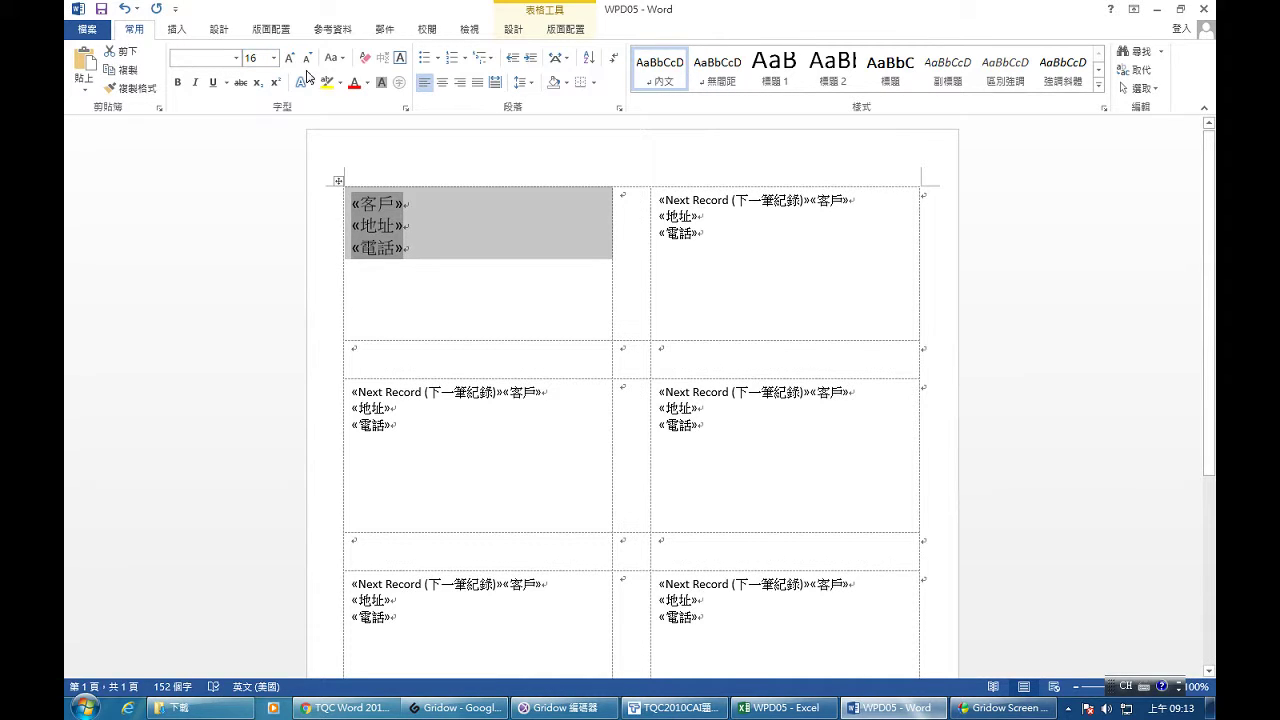
Step: Make the first label's text bold and colour it standard blue (藍色)
{"action": "left_click", "coordinate": [178, 82]}
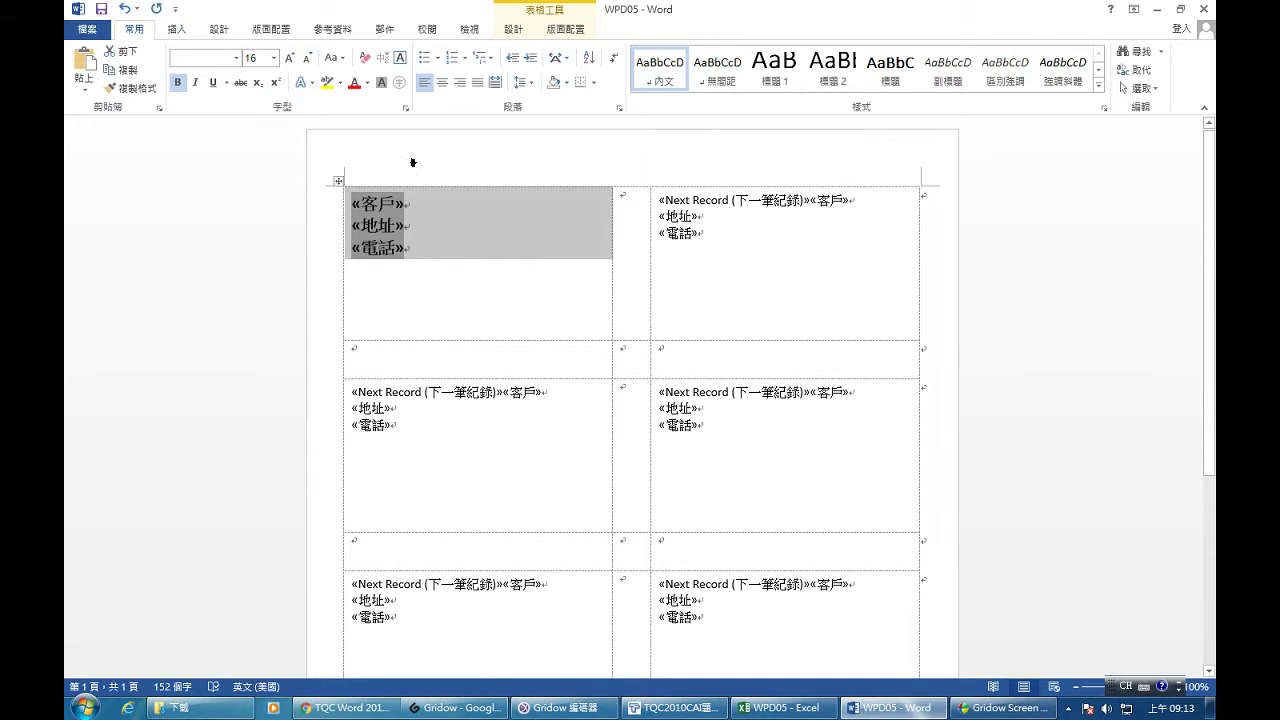
{"action": "left_click", "coordinate": [368, 83]}
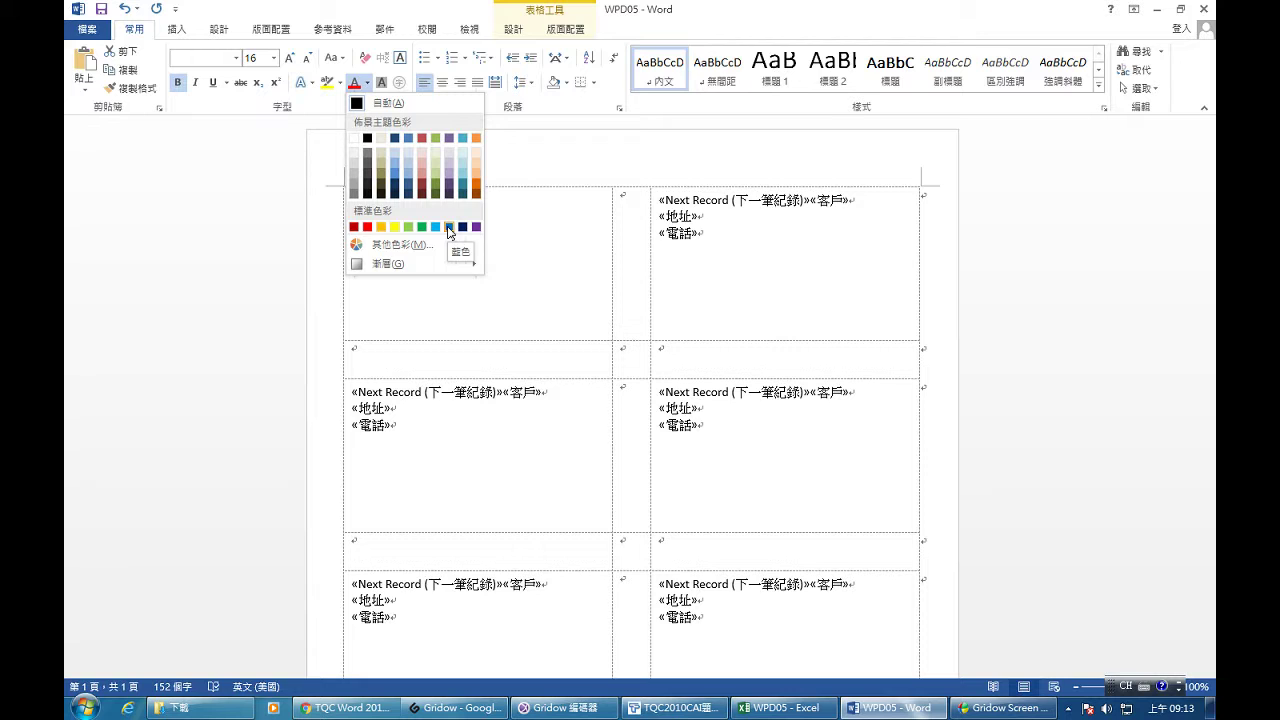
{"action": "left_click", "coordinate": [448, 228]}
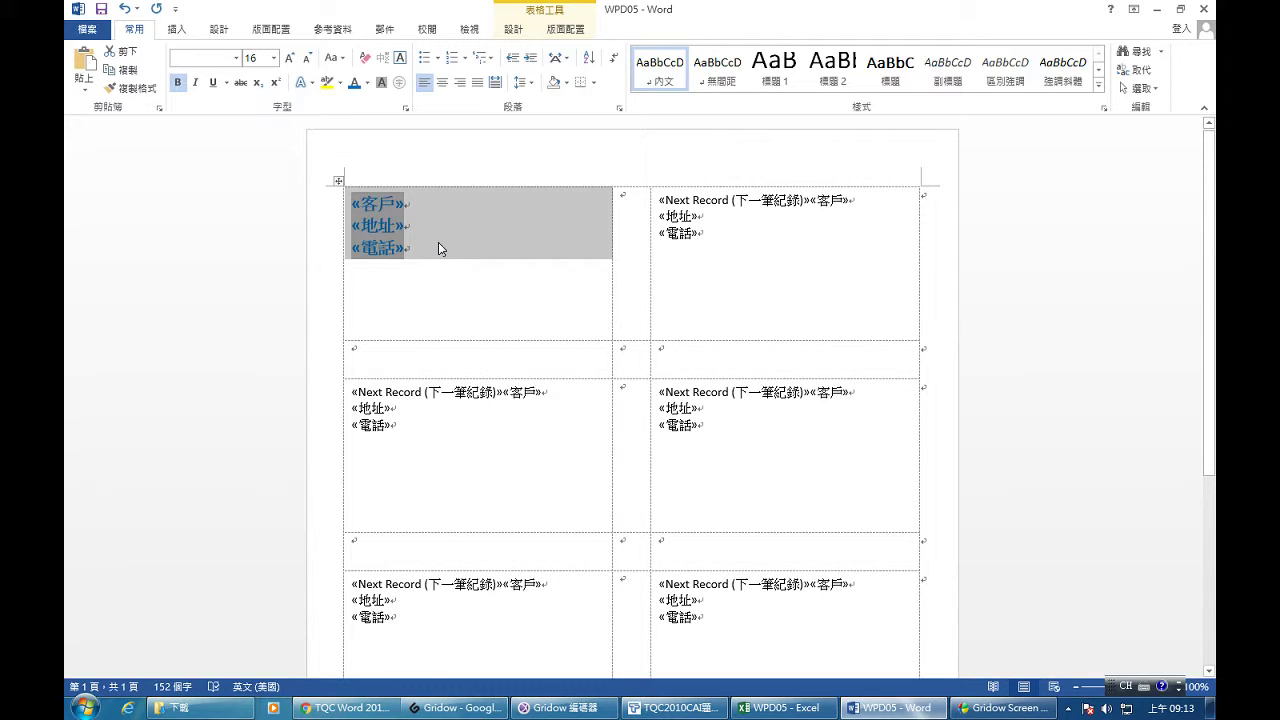
Step: Set the line spacing of the first label's paragraphs to 1.5 lines (1.5 倍行高)
{"action": "left_click", "coordinate": [619, 107]}
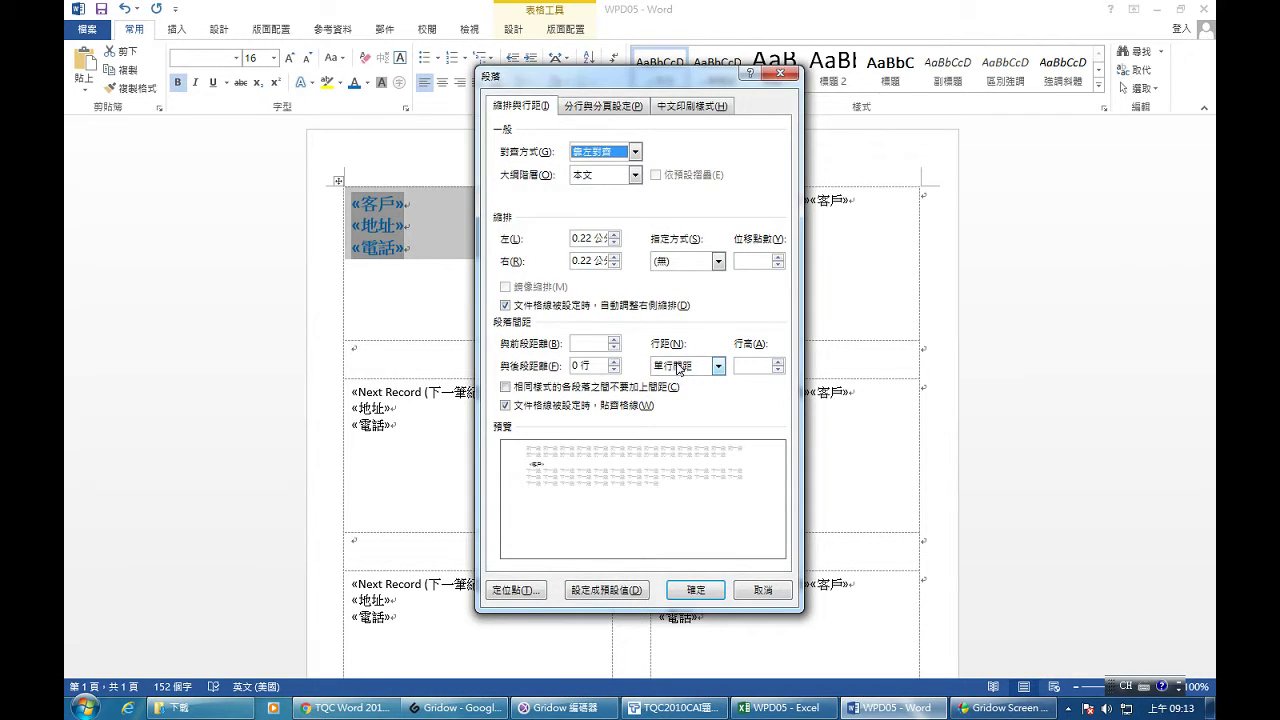
{"action": "left_click", "coordinate": [717, 366]}
{"action": "left_click", "coordinate": [698, 398]}
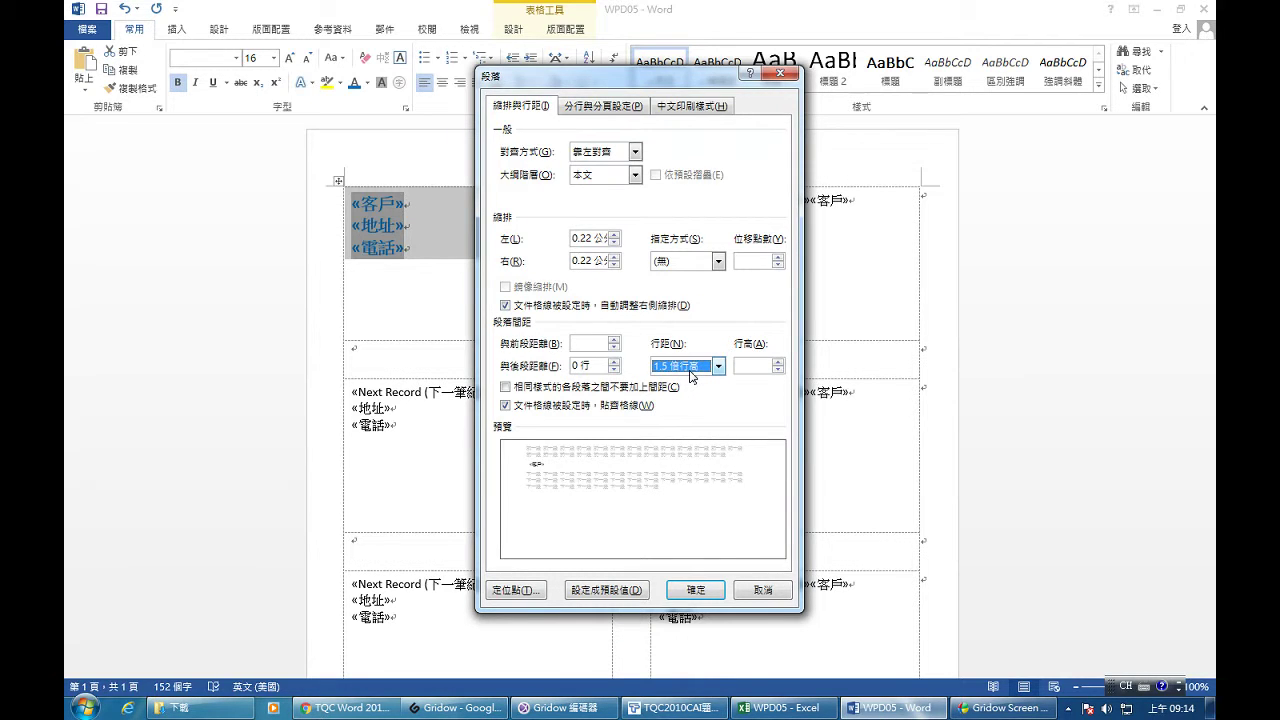
{"action": "left_click", "coordinate": [695, 590]}
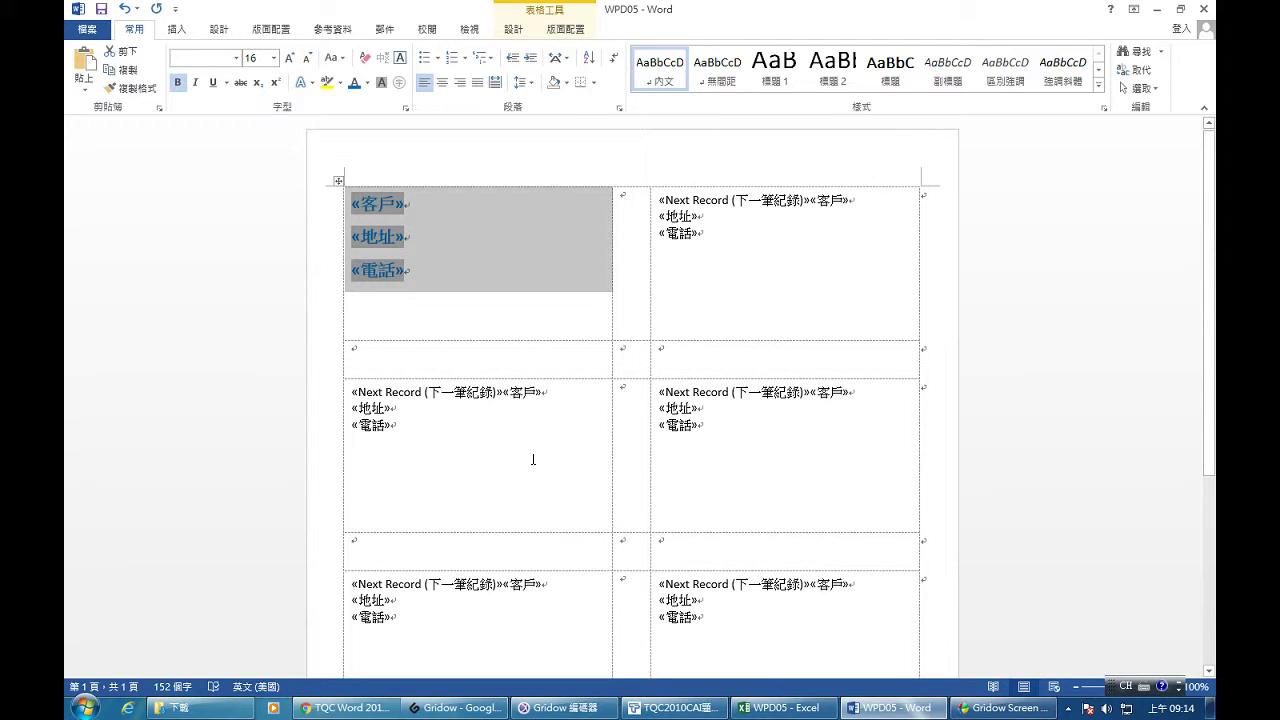
Step: Update all labels with the first label's text and paragraph formatting
{"action": "left_click", "coordinate": [388, 30]}
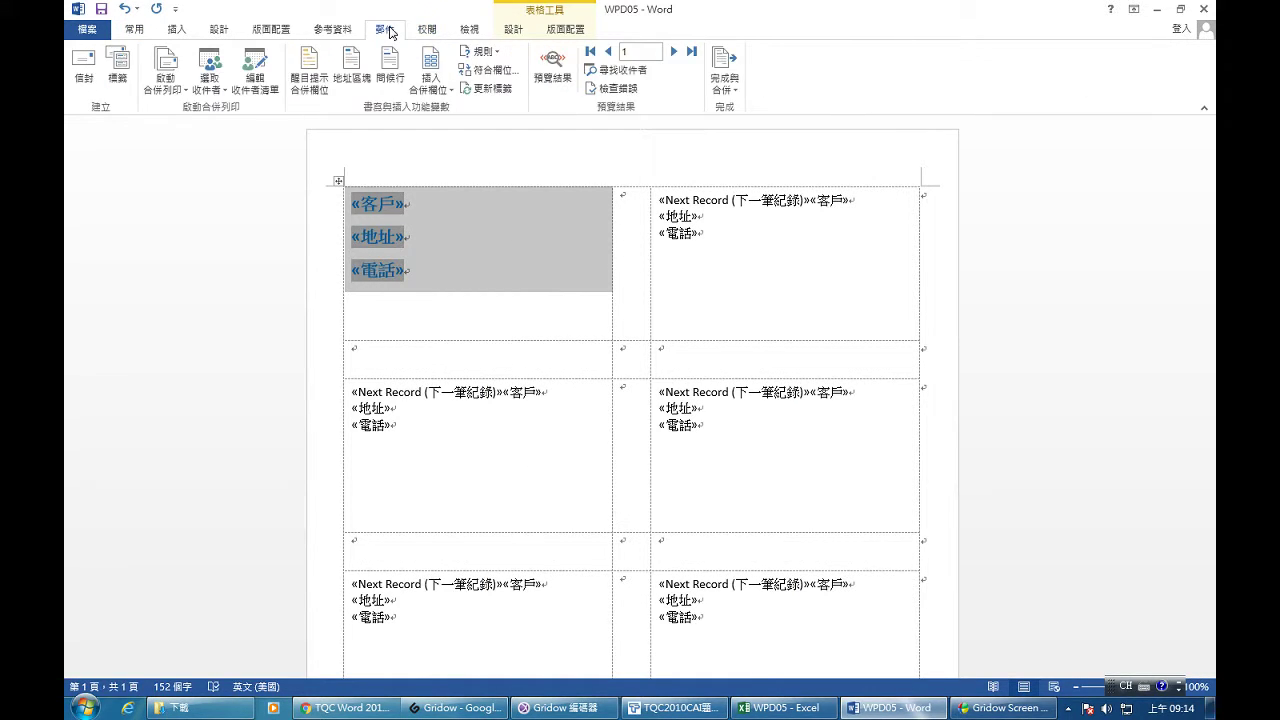
{"action": "left_click", "coordinate": [421, 216]}
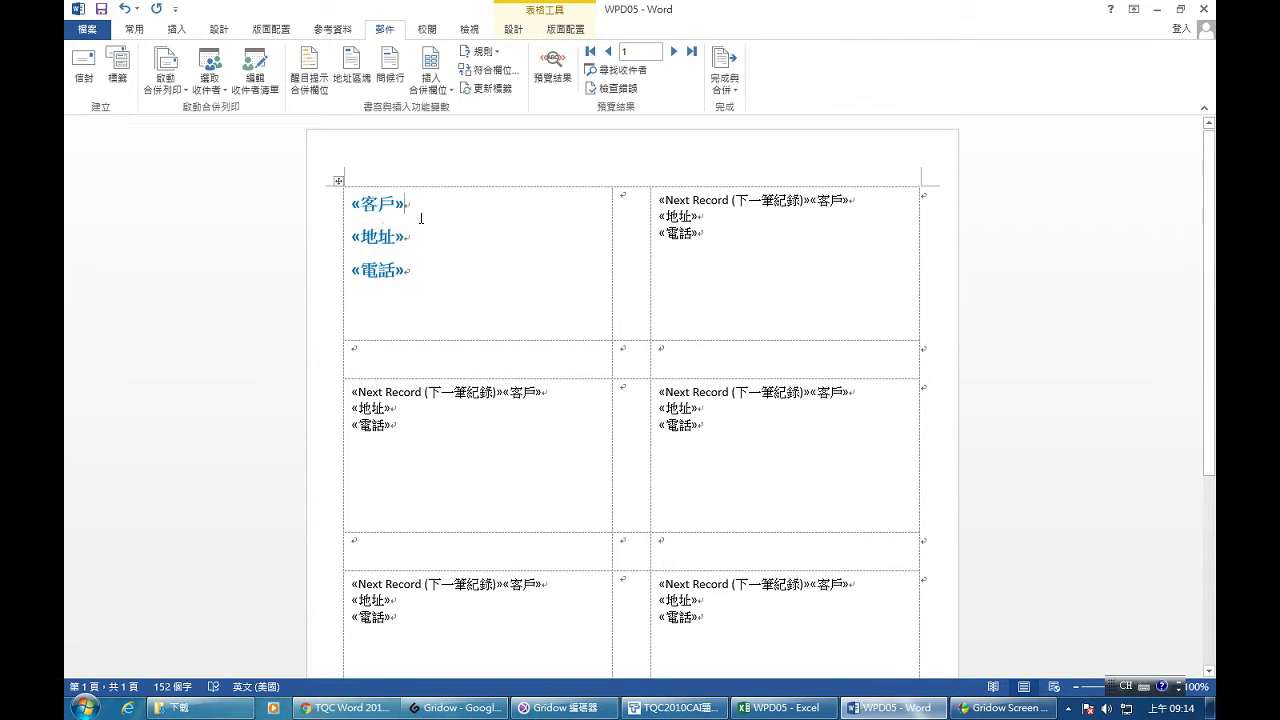
{"action": "left_click", "coordinate": [341, 229]}
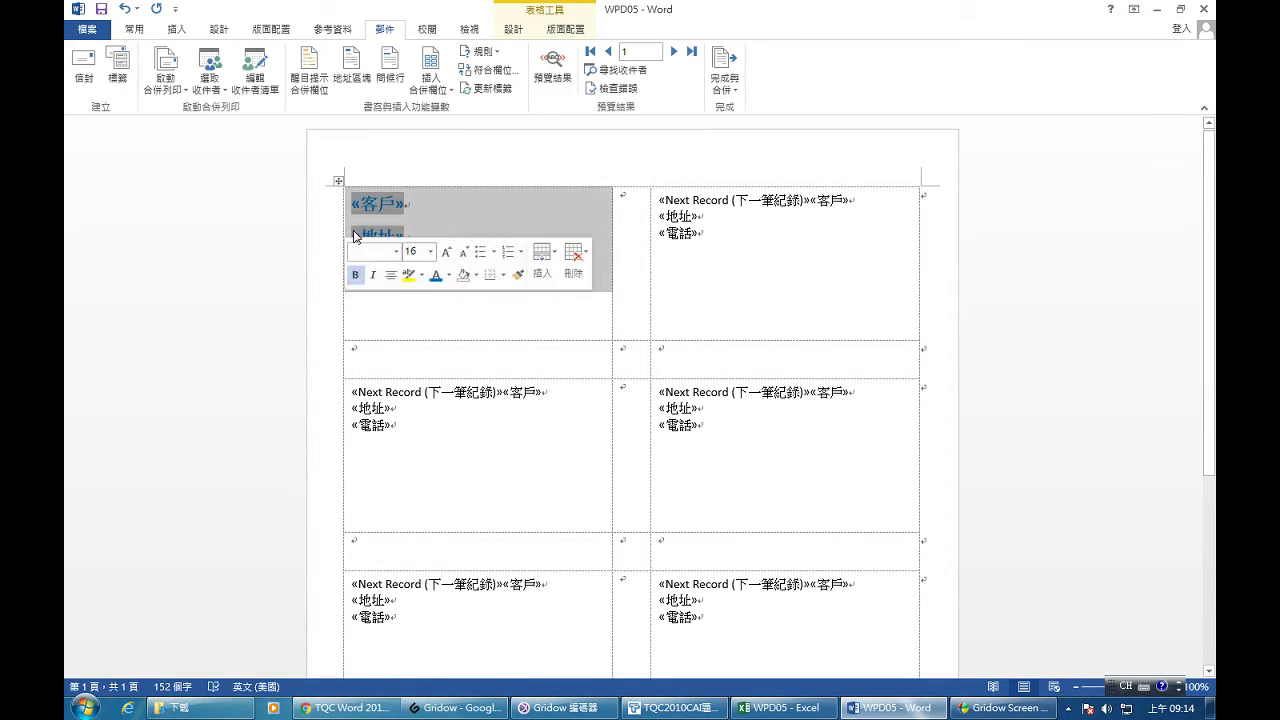
{"action": "left_click", "coordinate": [498, 88]}
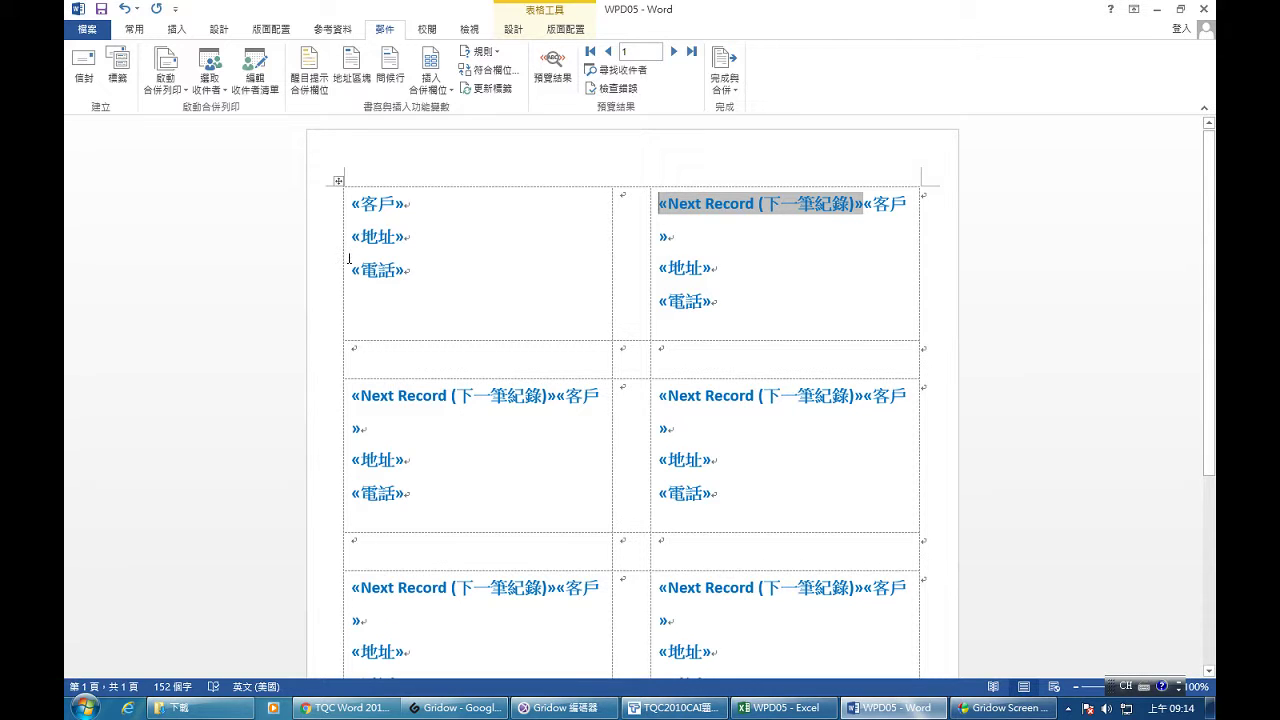
Step: Centre the contents of the first label cell both horizontally and vertically
{"action": "left_click", "coordinate": [362, 204]}
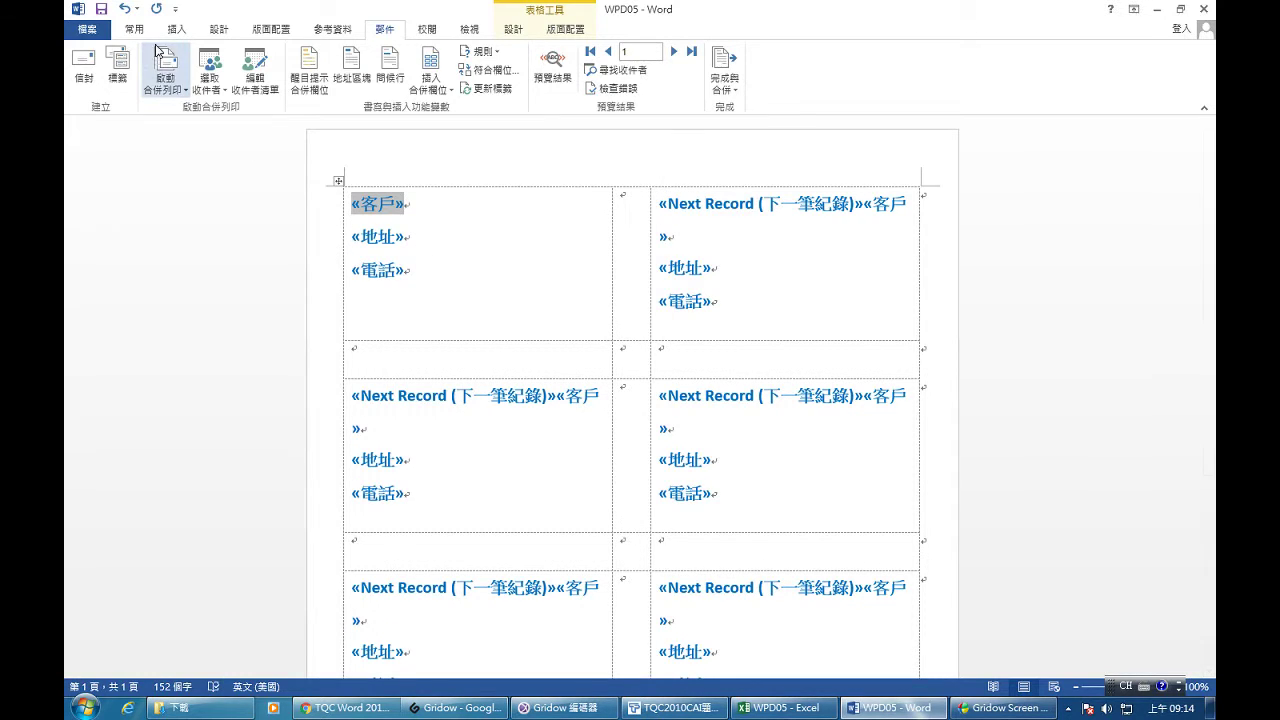
{"action": "left_click", "coordinate": [565, 29]}
{"action": "left_click", "coordinate": [84, 76]}
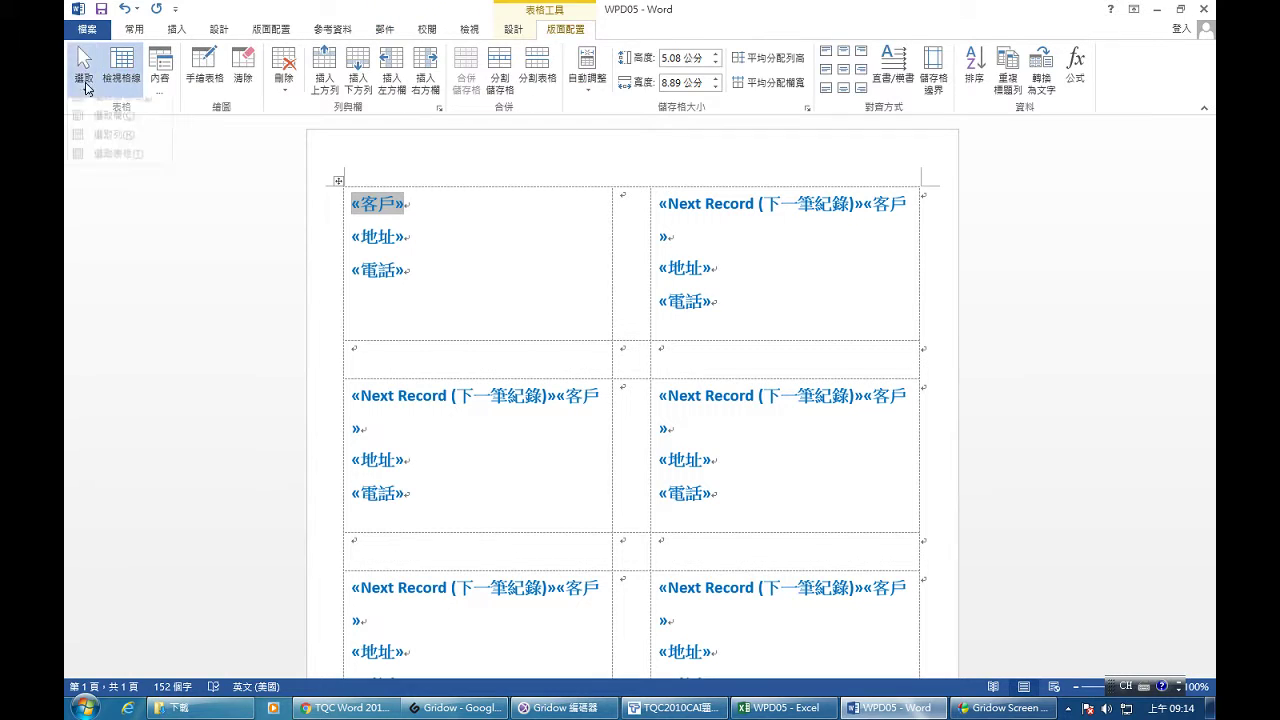
{"action": "left_click", "coordinate": [112, 108]}
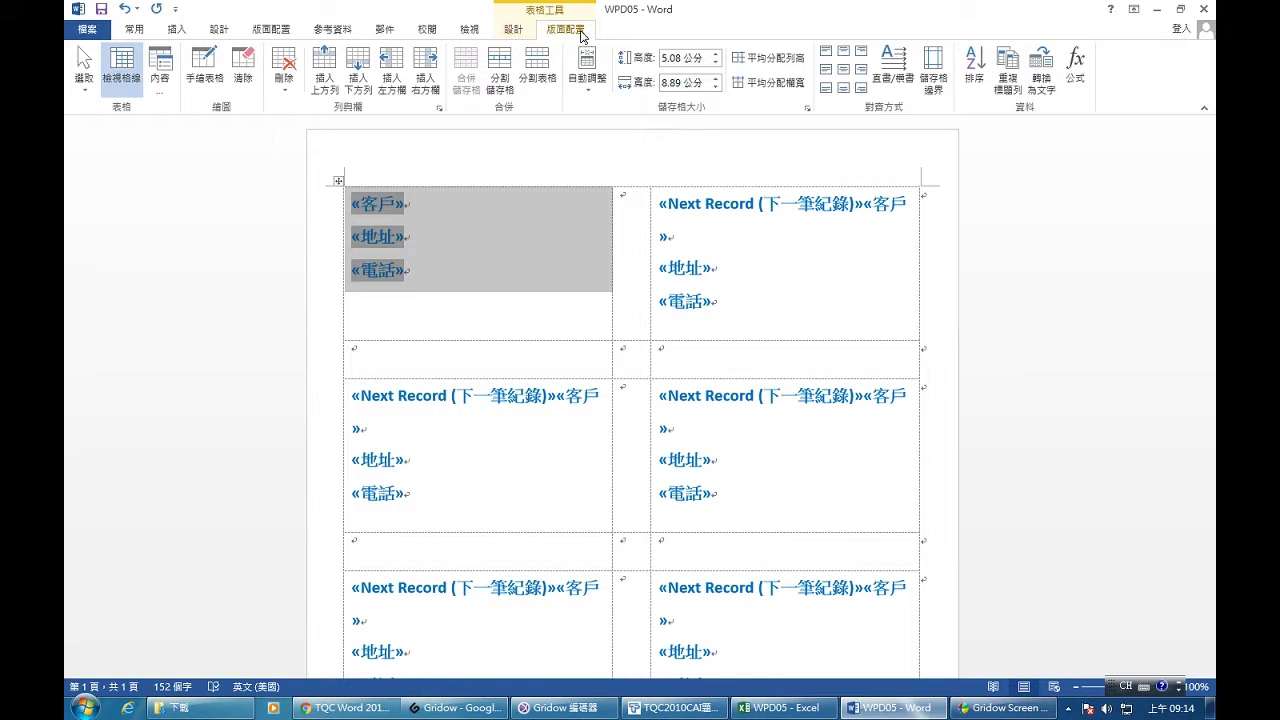
{"action": "left_click", "coordinate": [847, 73]}
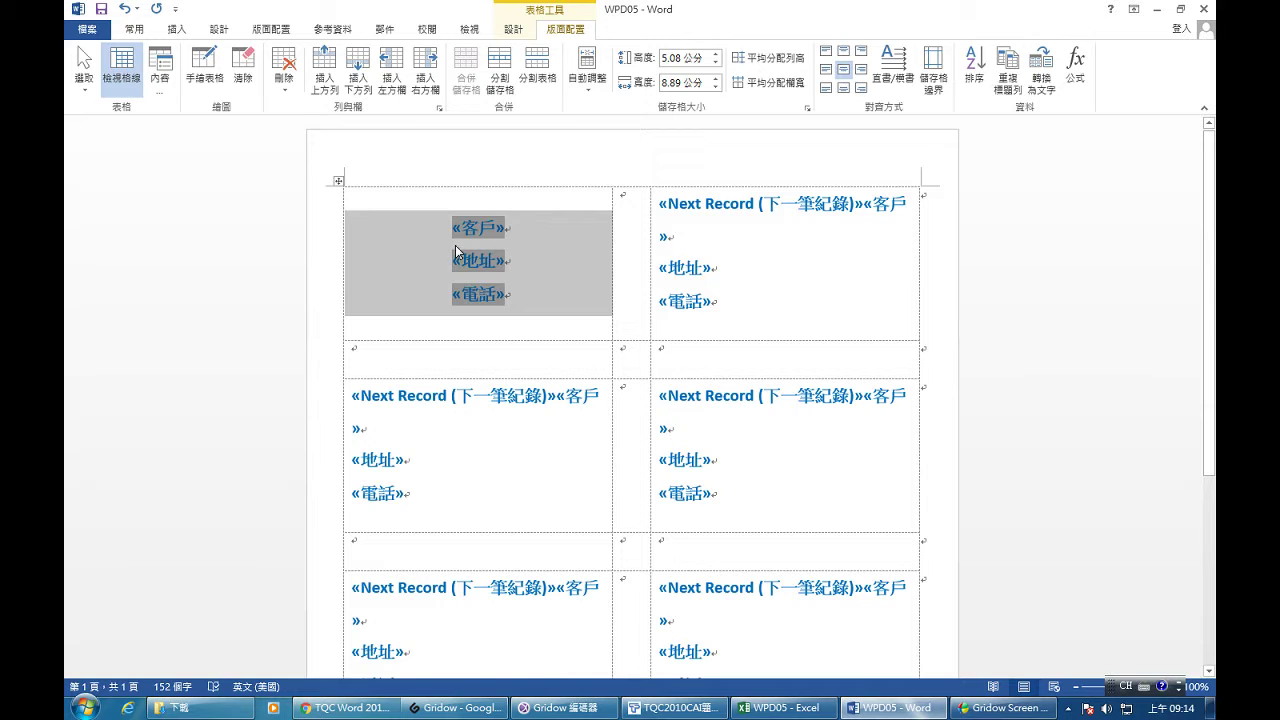
Step: Update all labels with the first label's centred layout and turn on the merge results preview
{"action": "left_click", "coordinate": [384, 29]}
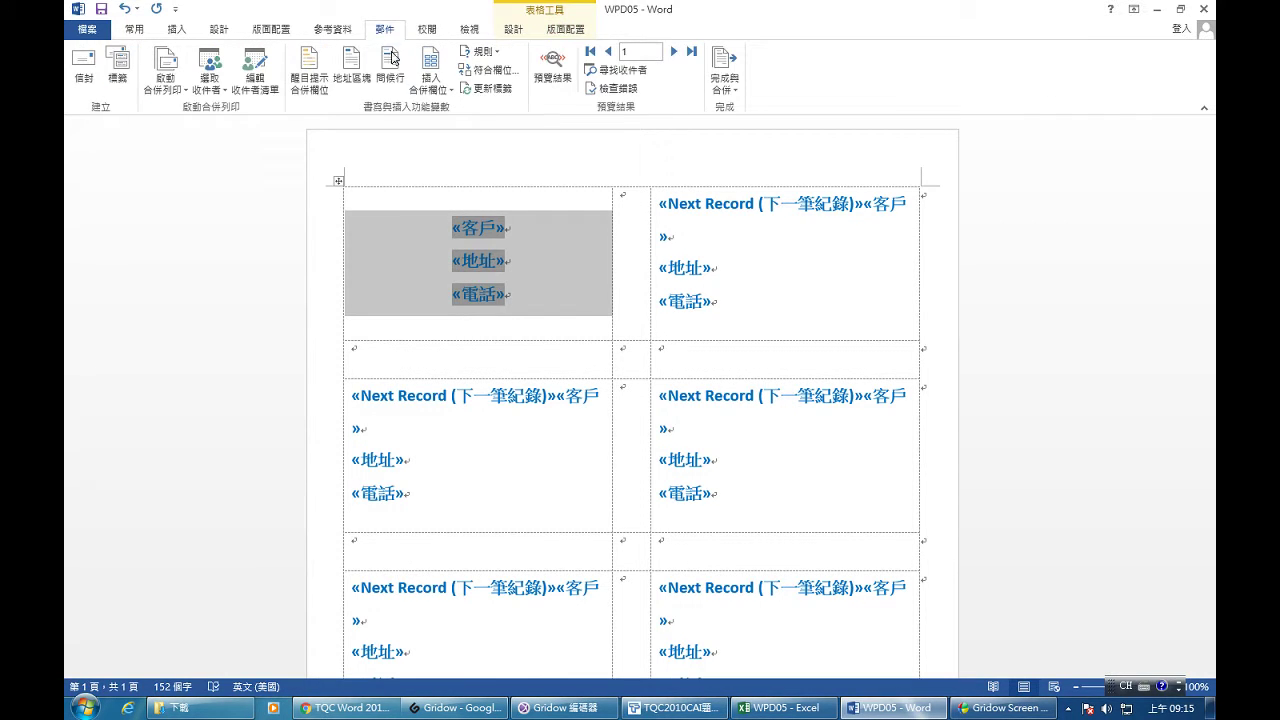
{"action": "left_click", "coordinate": [496, 90]}
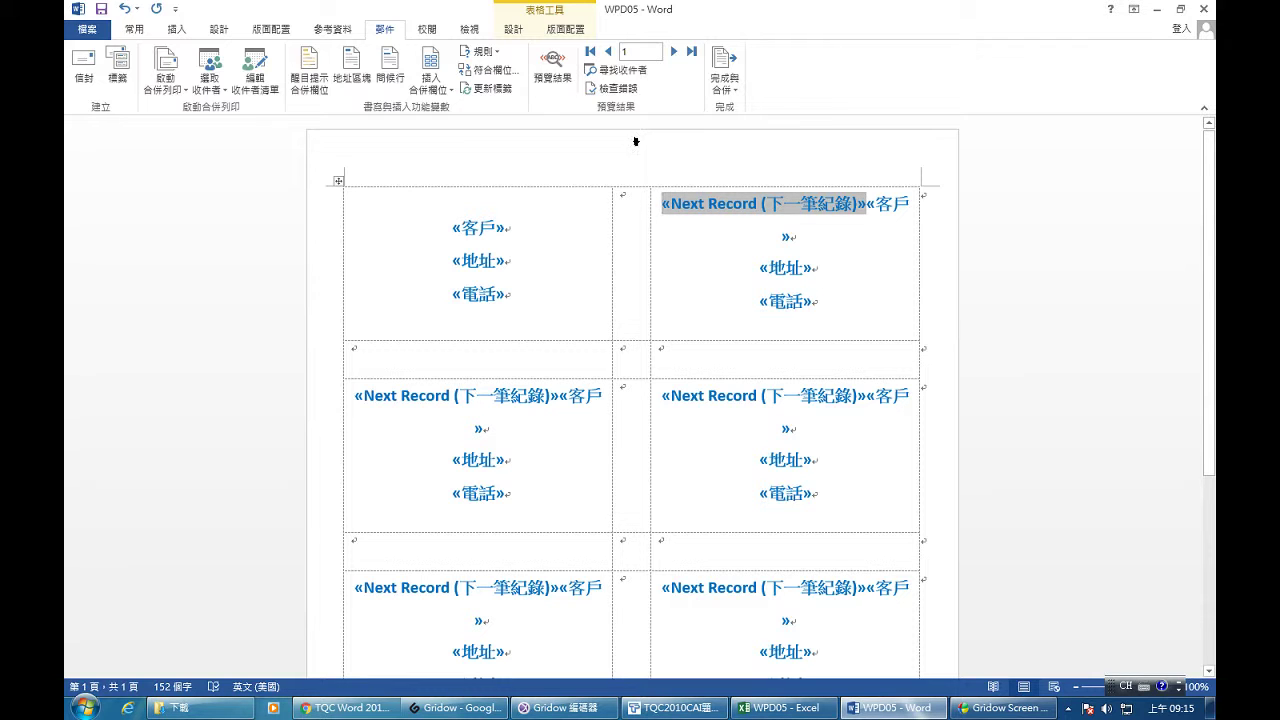
{"action": "left_click", "coordinate": [552, 66]}
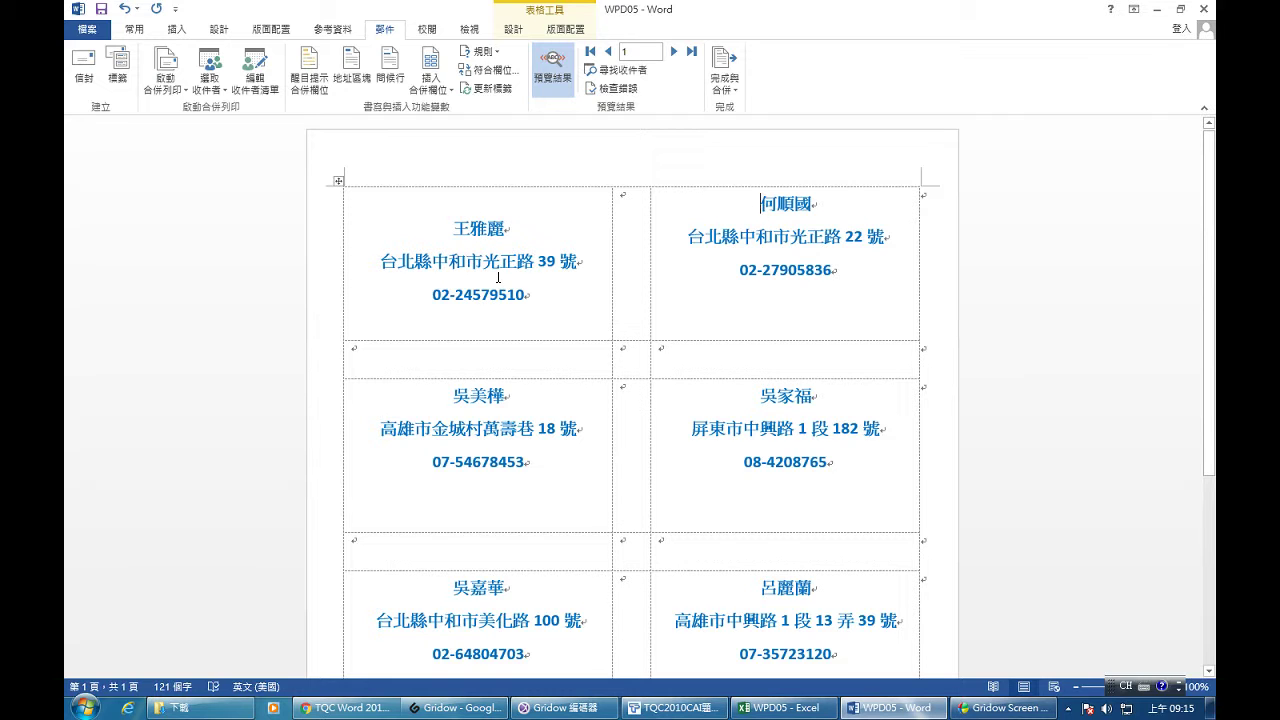
Step: Select the whole label table and centre every cell's contents horizontally and vertically
{"action": "left_click", "coordinate": [341, 184]}
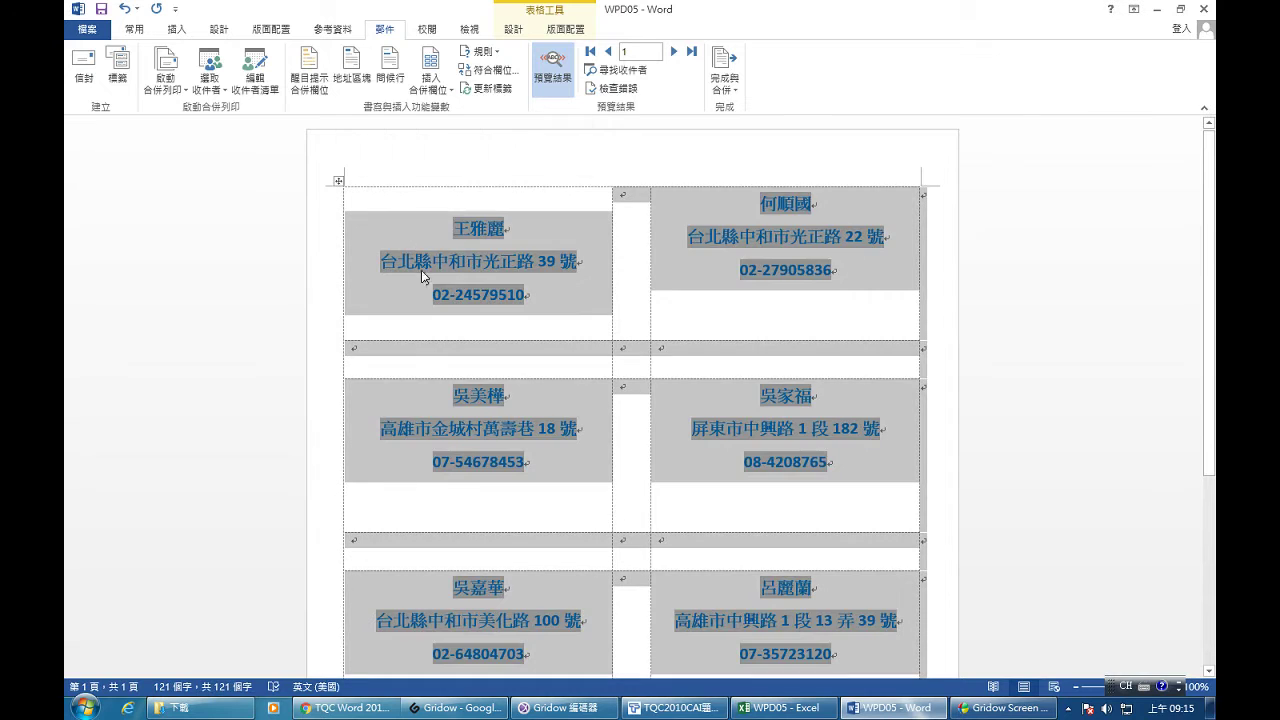
{"action": "left_click", "coordinate": [568, 32]}
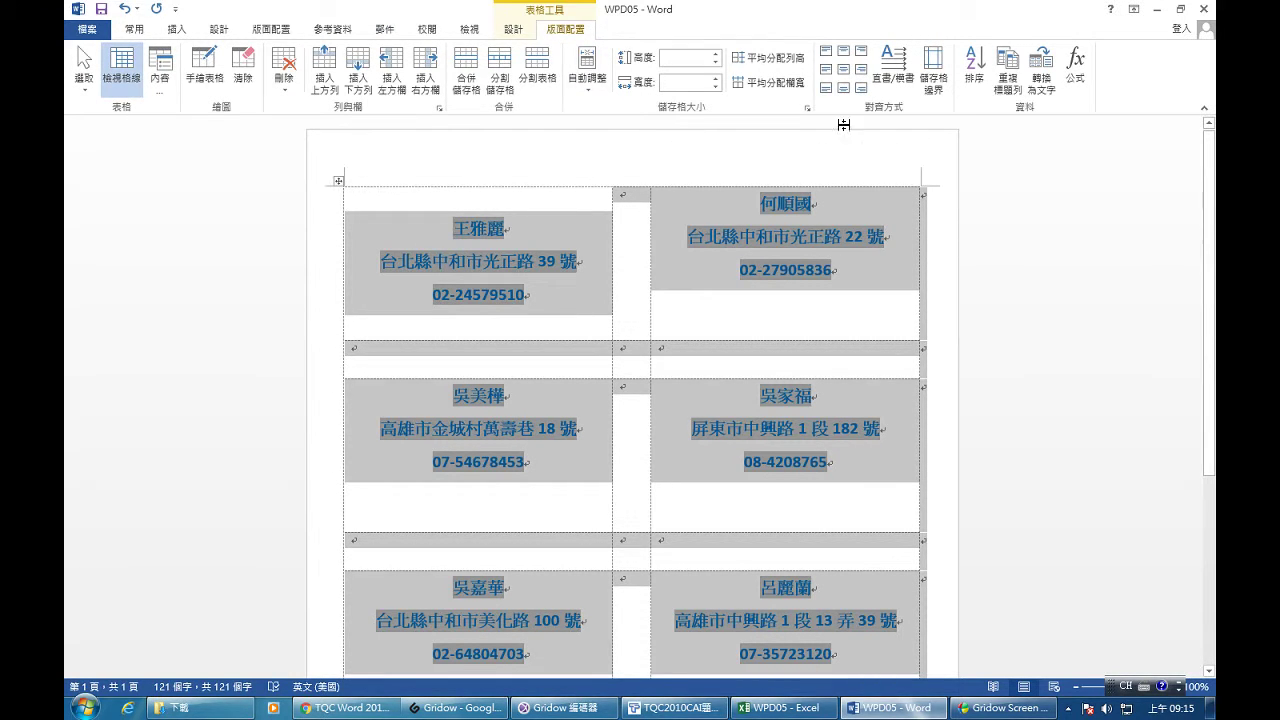
{"action": "left_click", "coordinate": [843, 70]}
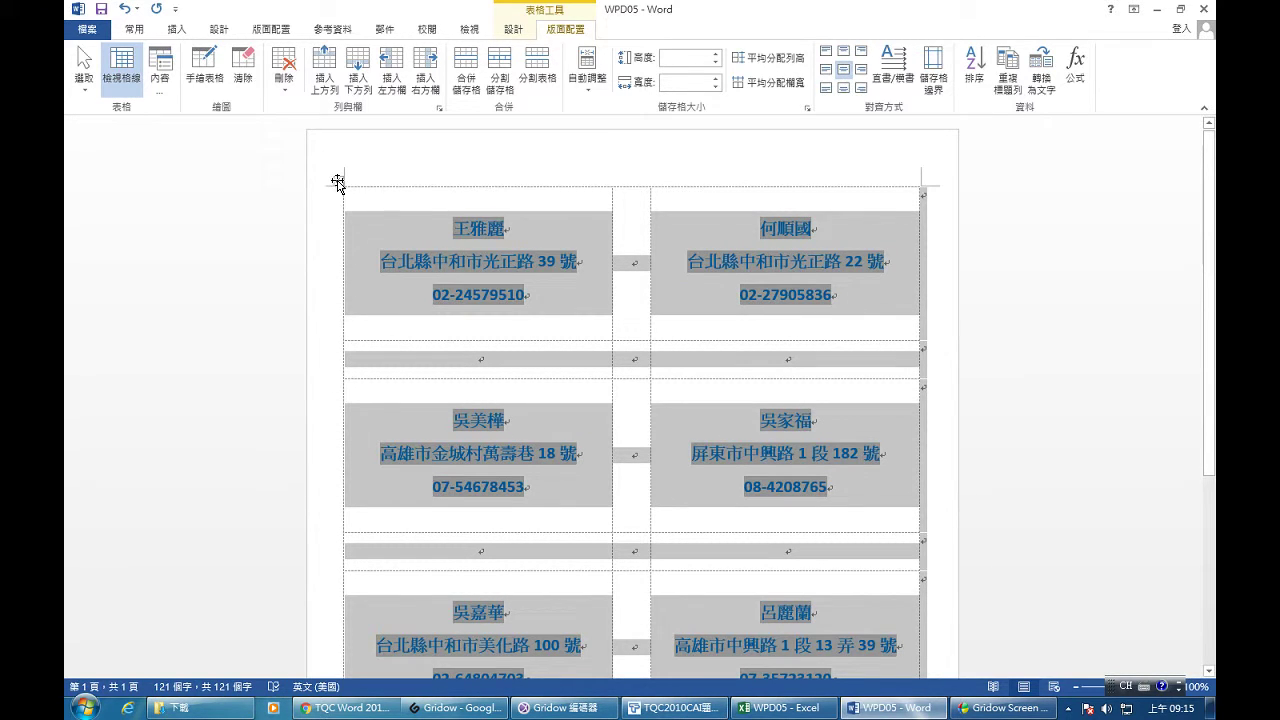
{"action": "left_click", "coordinate": [874, 304]}
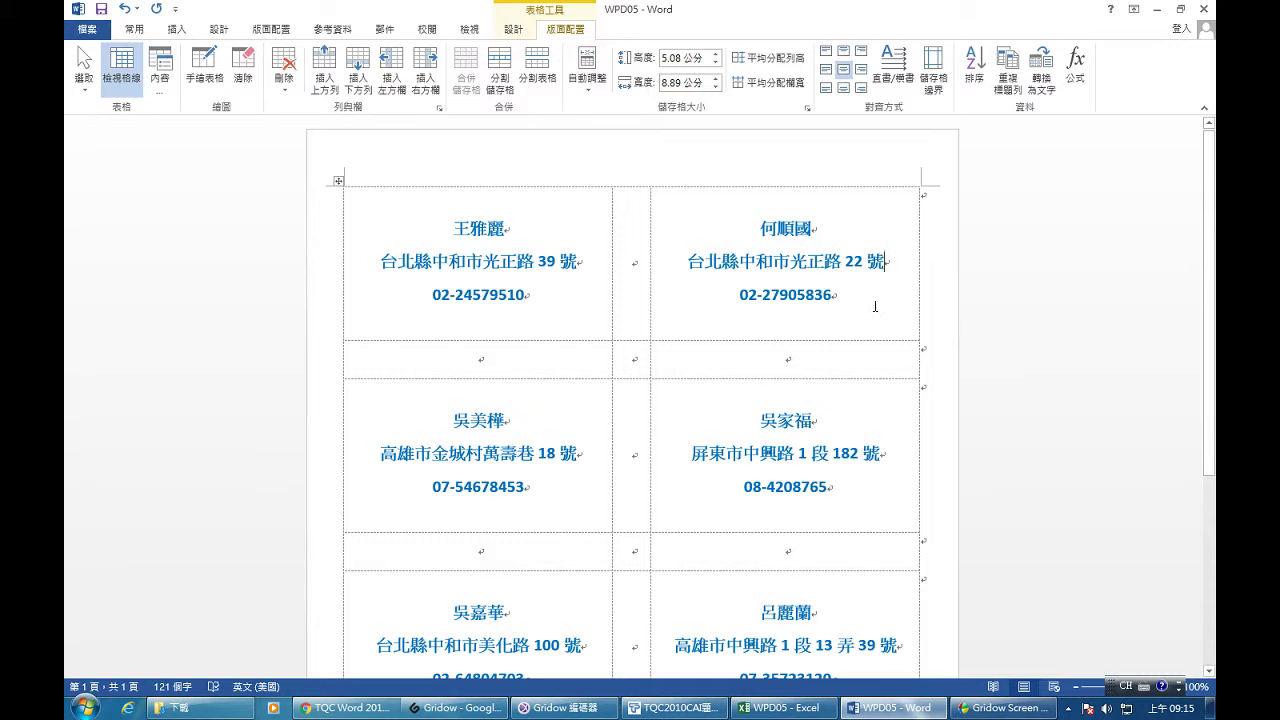
Step: Look over the whole page of previewed labels to check their formatting and alignment
{"action": "scroll", "coordinate": [784, 550], "scroll_direction": "down", "scroll_amount": 5}
{"action": "scroll", "coordinate": [788, 558], "scroll_direction": "up", "scroll_amount": 5}
{"action": "scroll", "coordinate": [788, 559], "scroll_direction": "up", "scroll_amount": 1}
{"action": "left_click", "coordinate": [428, 29]}
{"action": "scroll", "coordinate": [608, 93], "scroll_direction": "down", "scroll_amount": 1}
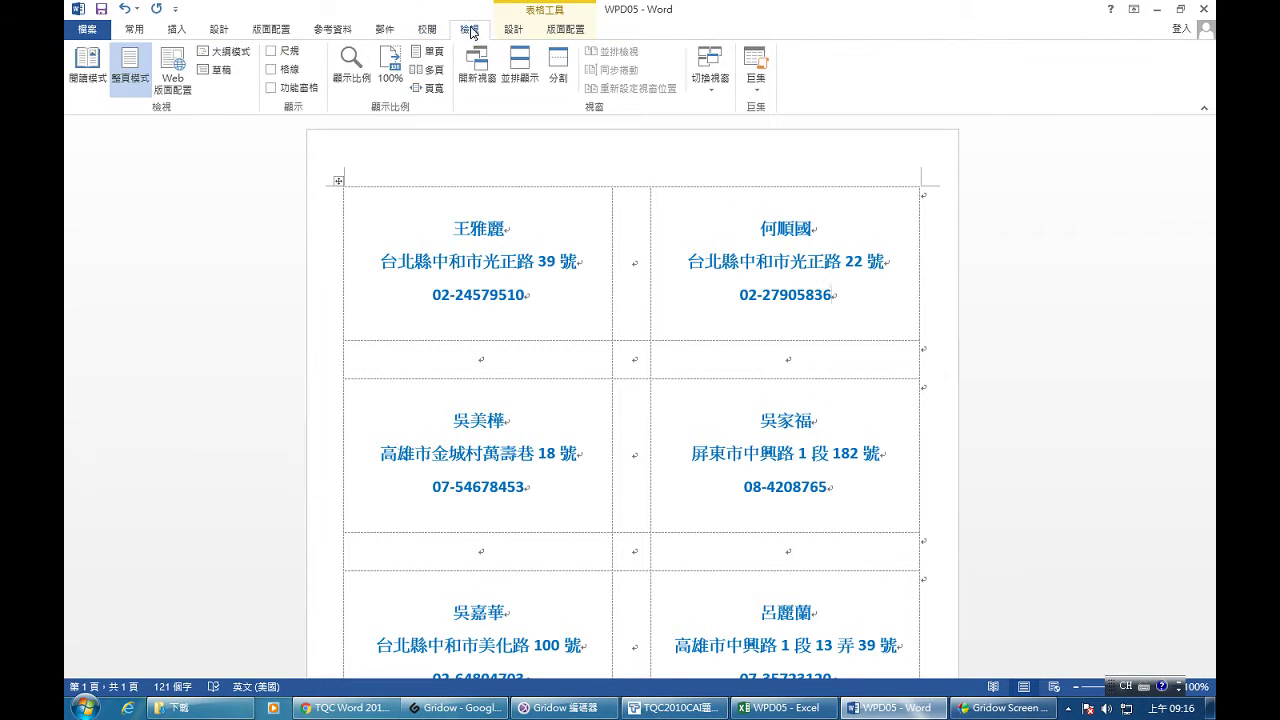
{"action": "scroll", "coordinate": [608, 93], "scroll_direction": "up", "scroll_amount": 2}
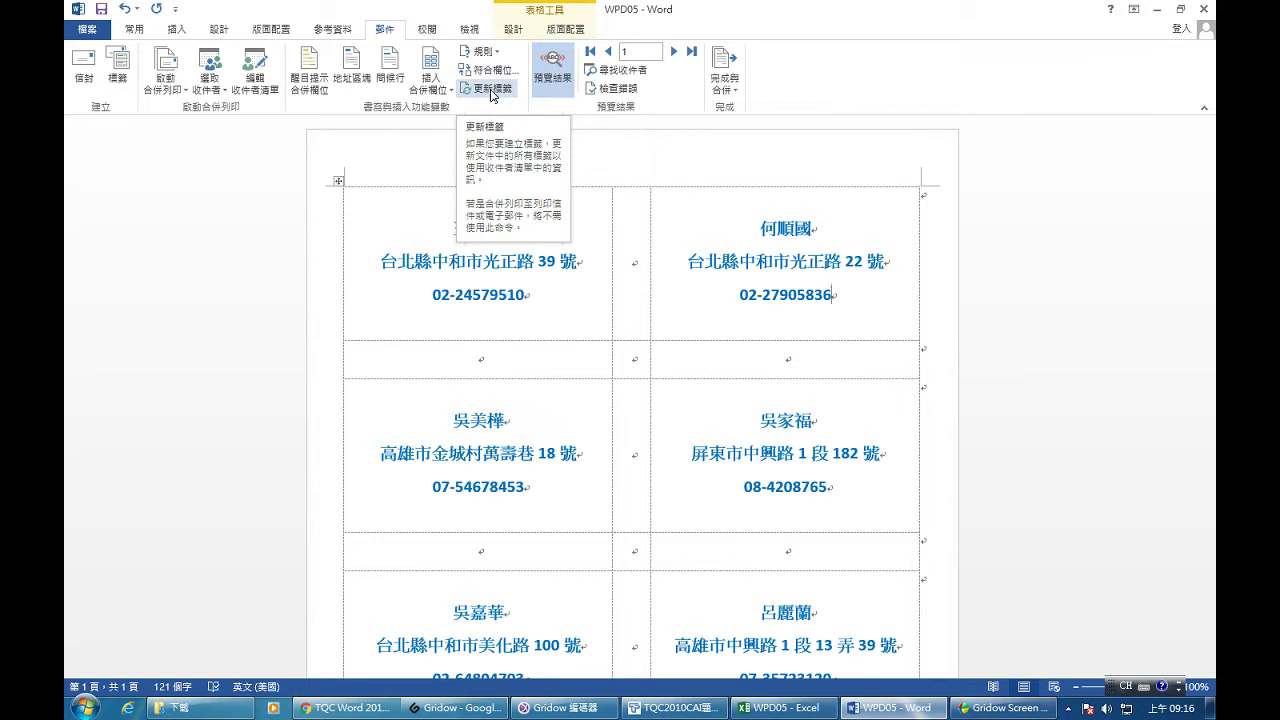
{"action": "left_click", "coordinate": [562, 707]}
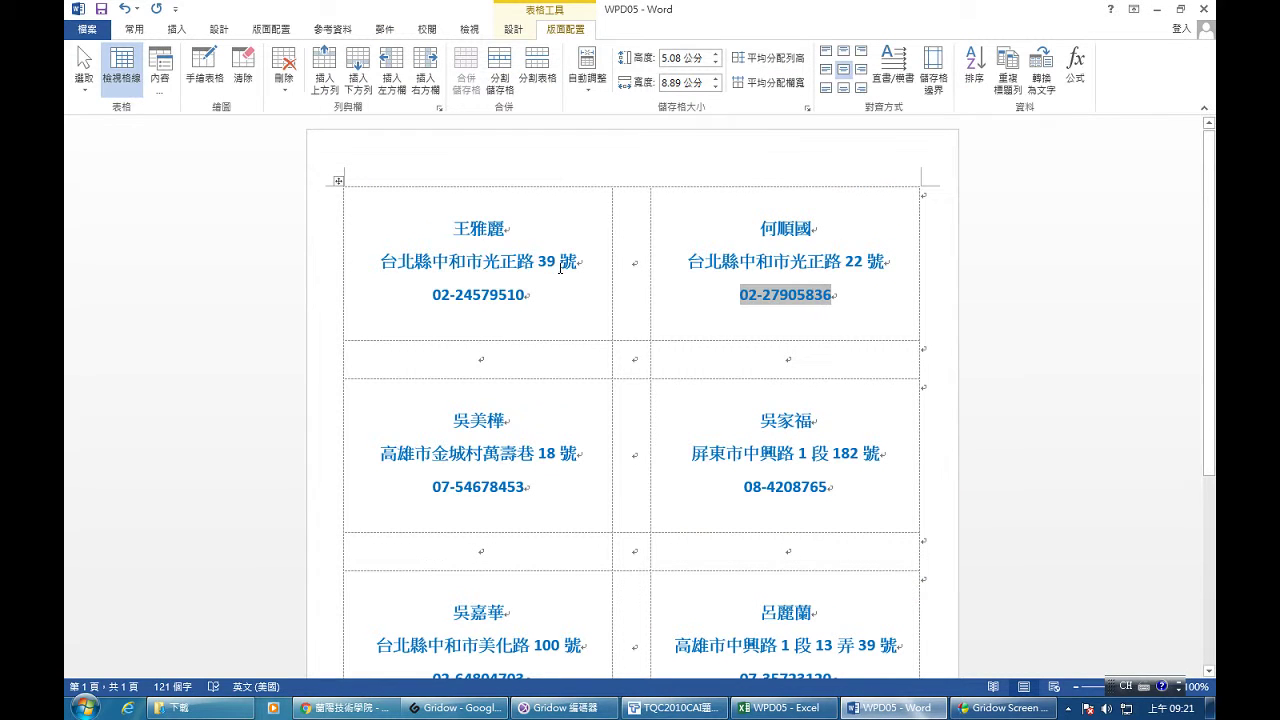
{"action": "triple_click", "coordinate": [561, 266]}
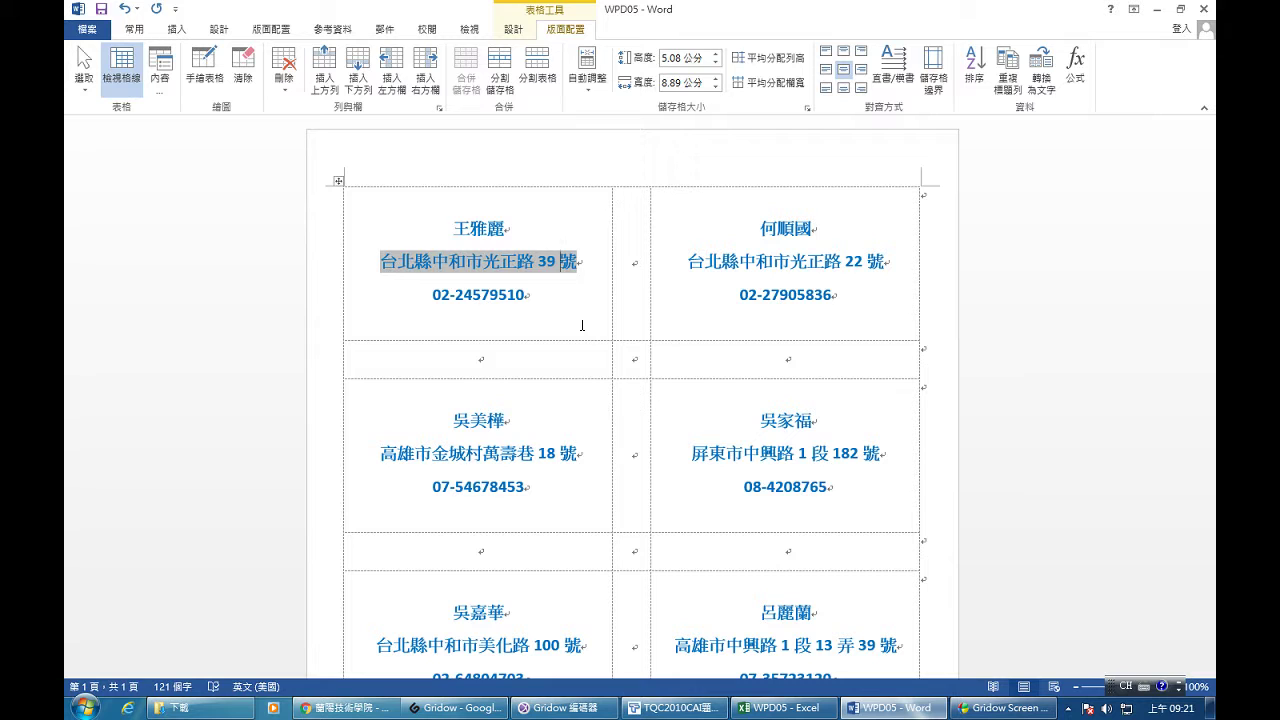
{"action": "double_click", "coordinate": [500, 228]}
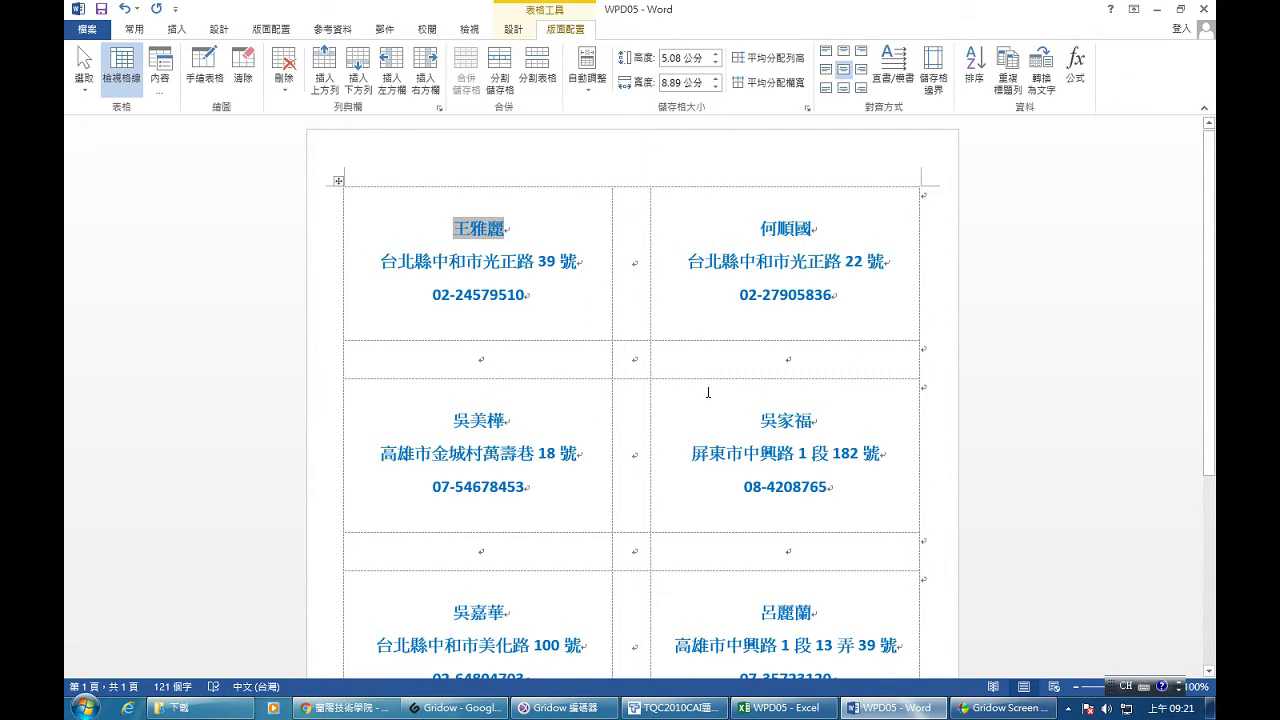
{"action": "left_click", "coordinate": [718, 426]}
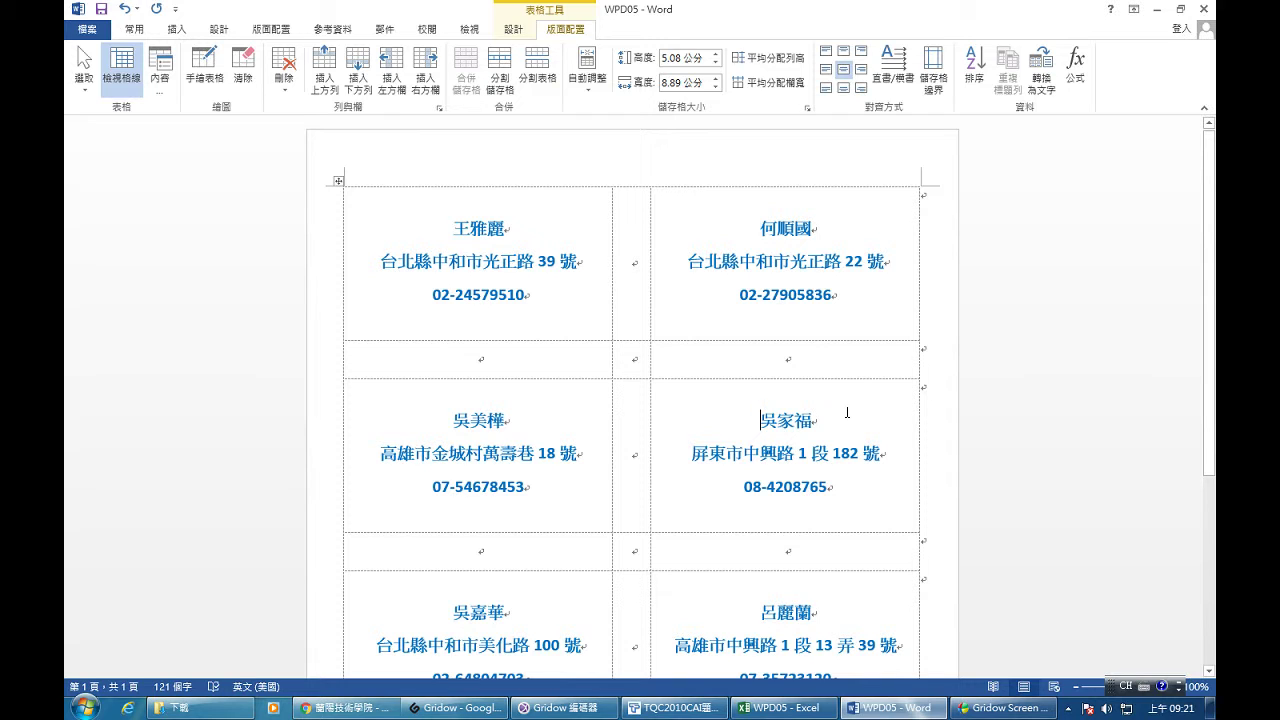
{"action": "left_click", "coordinate": [518, 230]}
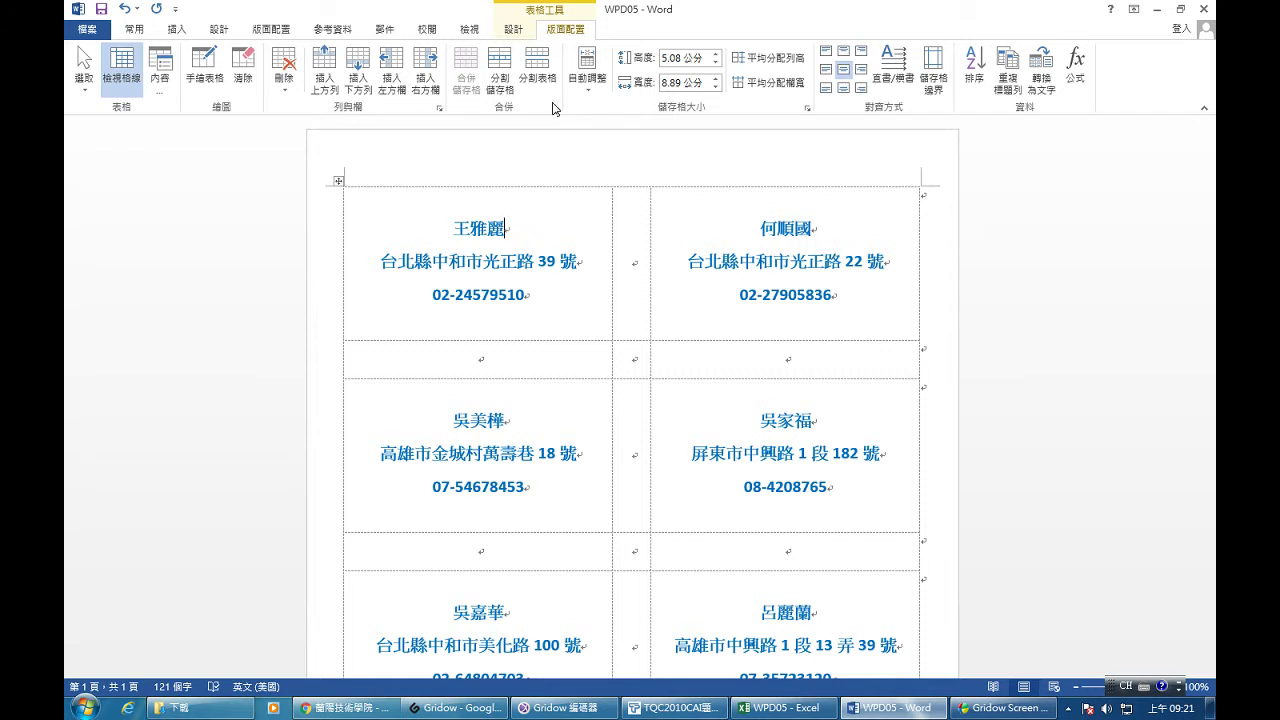
{"action": "left_click", "coordinate": [386, 30]}
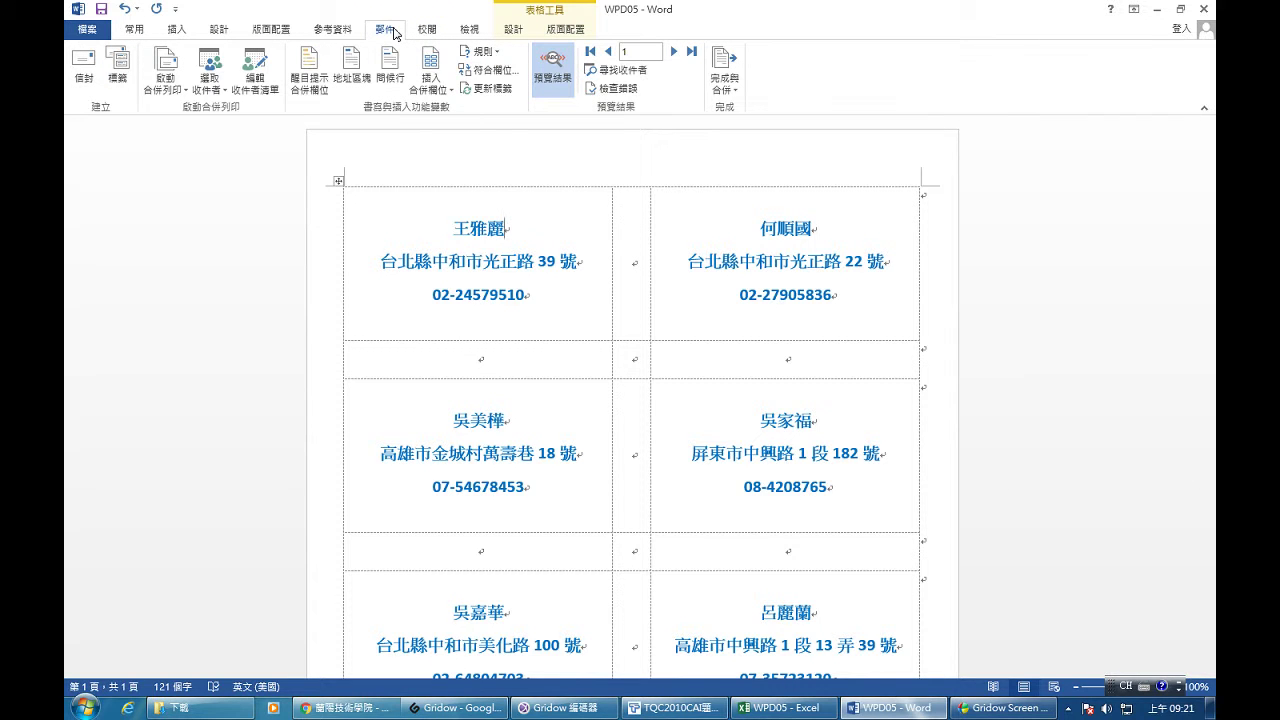
{"action": "left_click", "coordinate": [565, 29]}
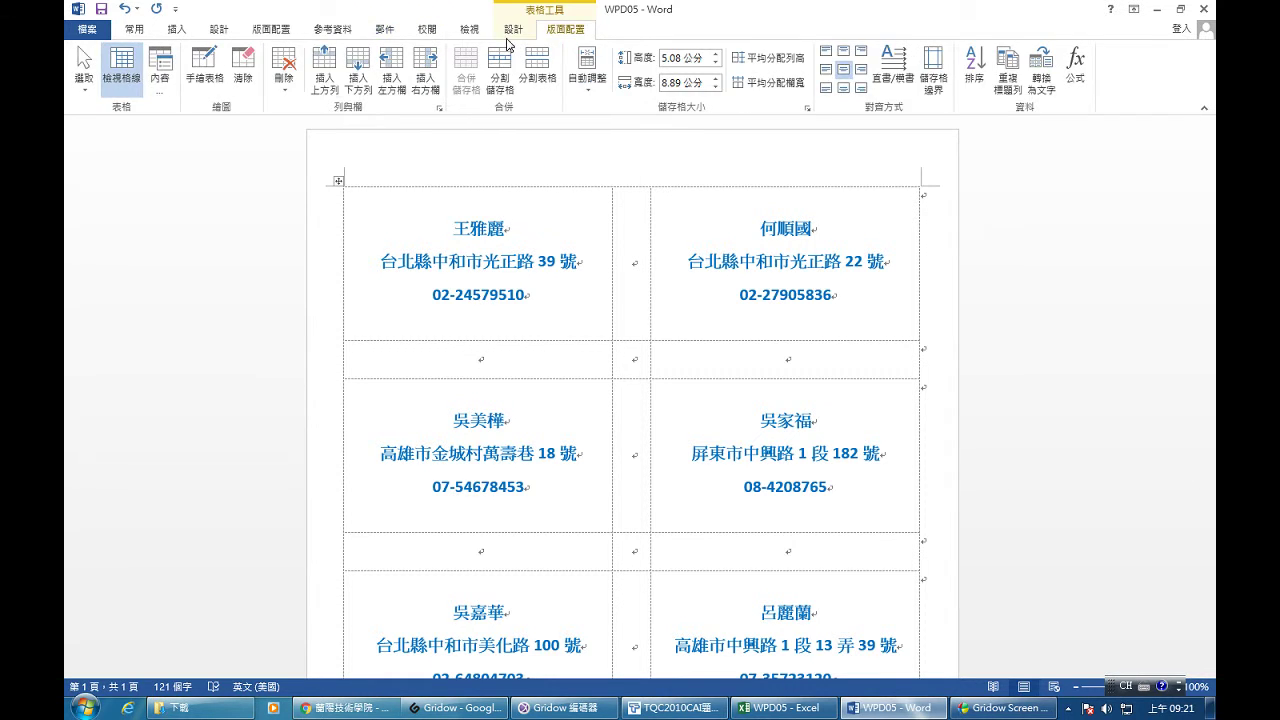
Step: Select the first label cell and choose a custom double-line border style for it
{"action": "left_click", "coordinate": [90, 92]}
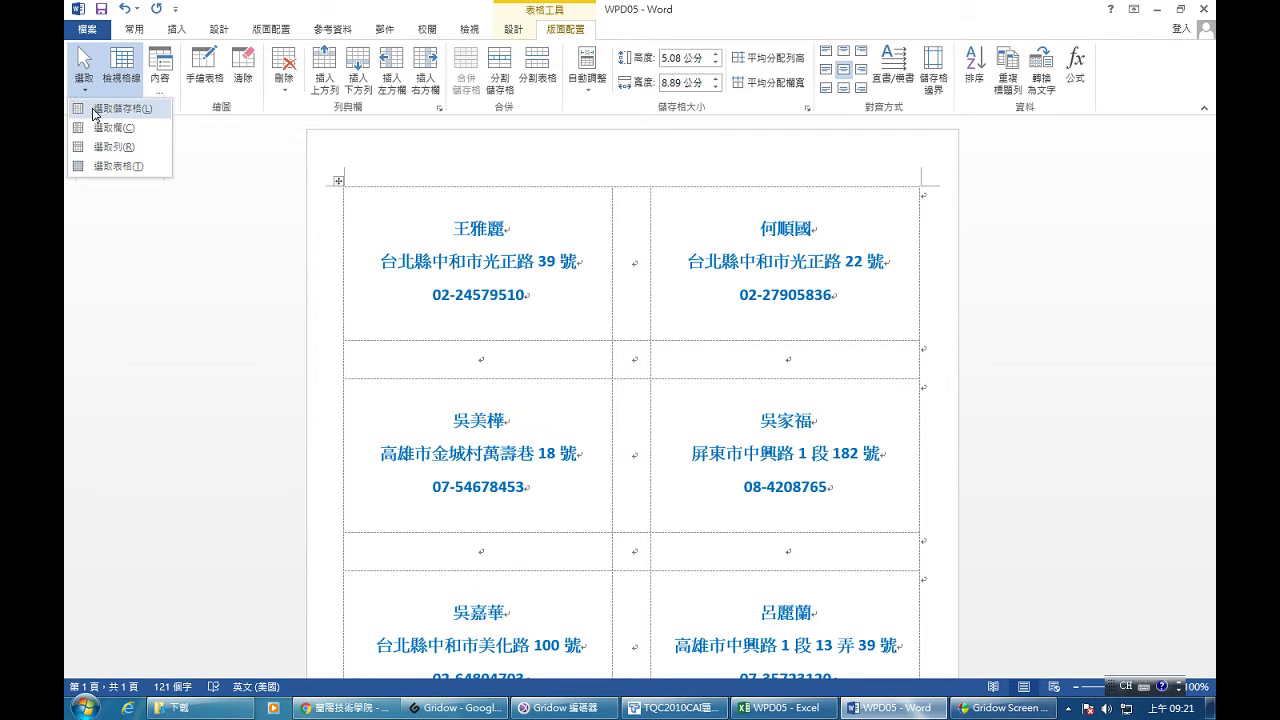
{"action": "left_click", "coordinate": [100, 105]}
{"action": "left_click", "coordinate": [133, 29]}
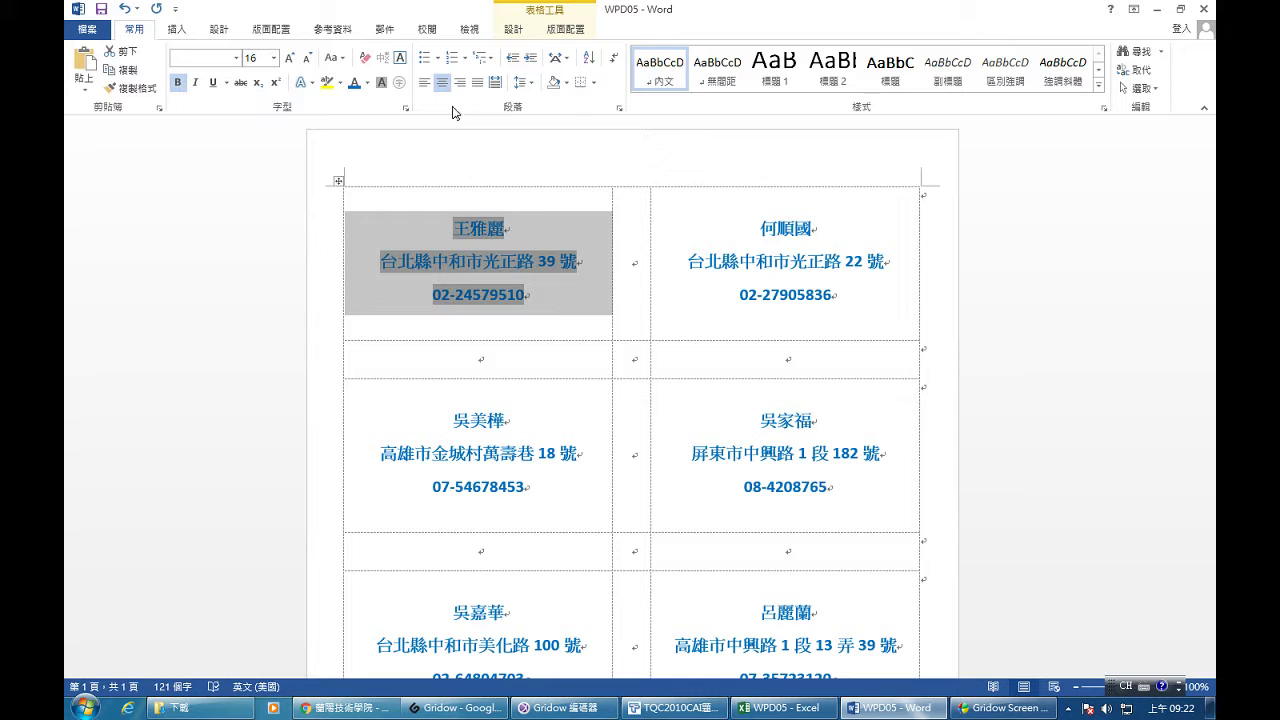
{"action": "left_click", "coordinate": [593, 82]}
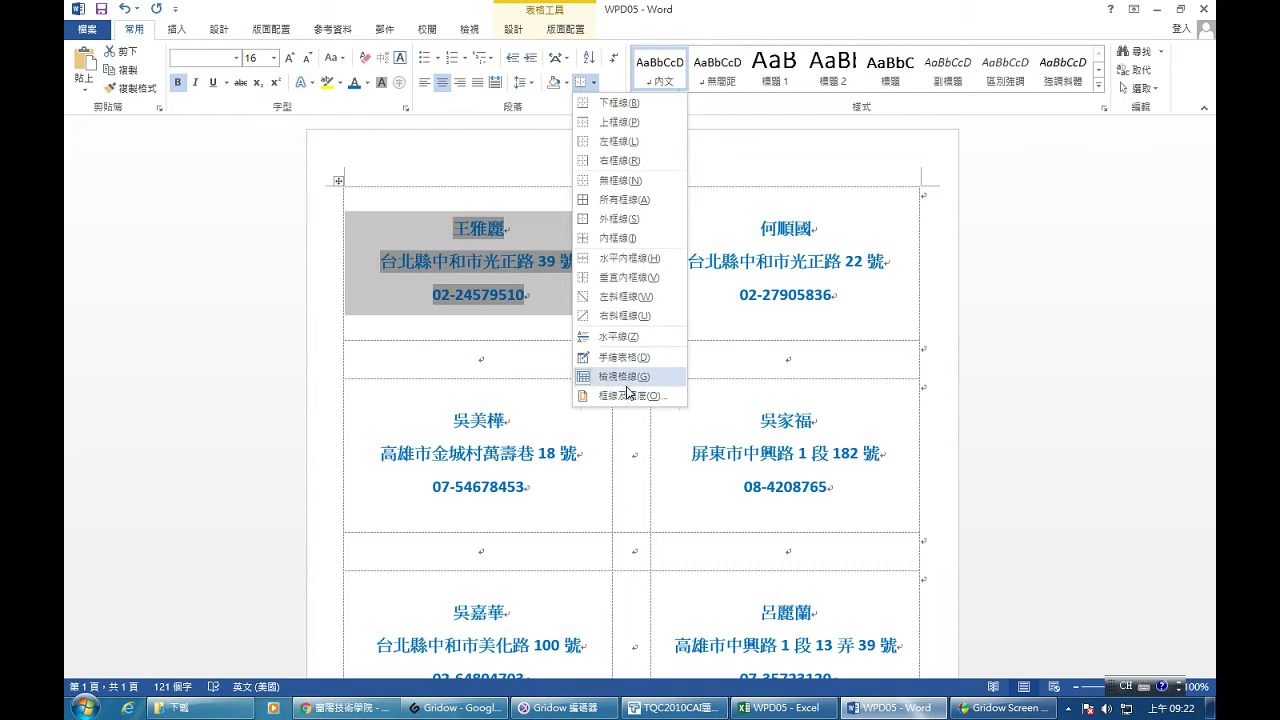
{"action": "left_click", "coordinate": [629, 396]}
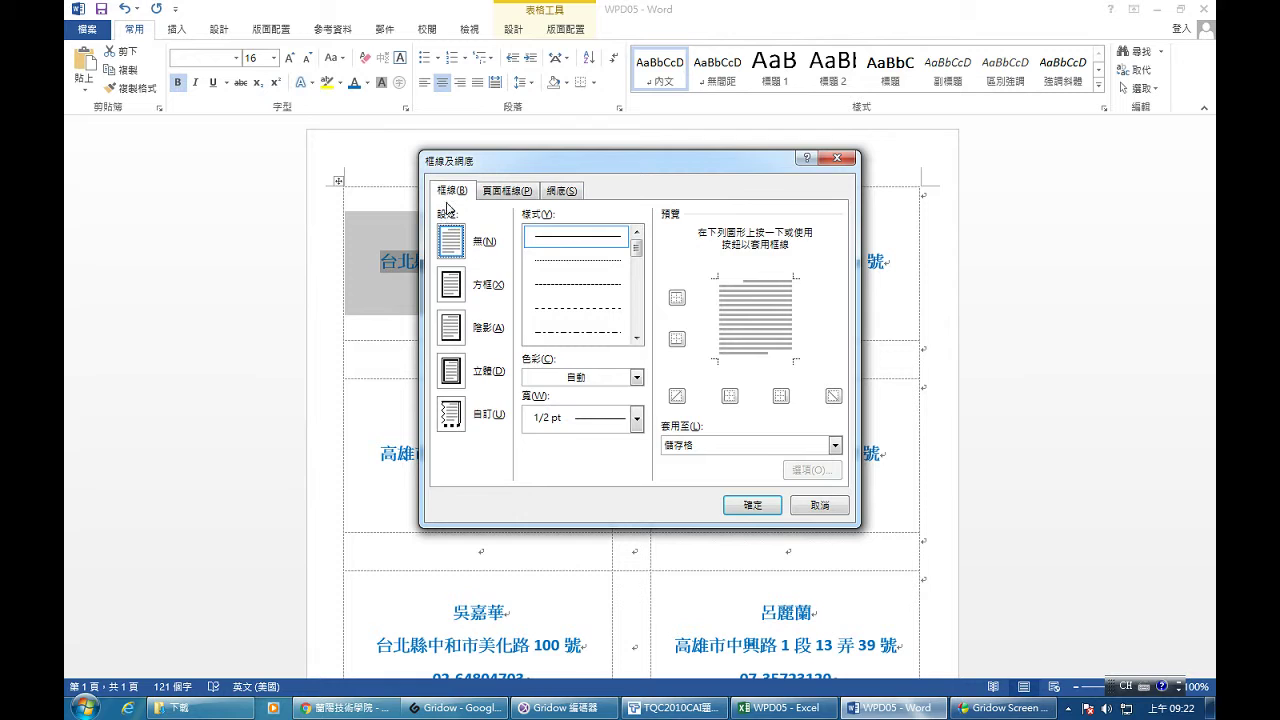
{"action": "left_click", "coordinate": [452, 414]}
{"action": "left_click", "coordinate": [636, 338]}
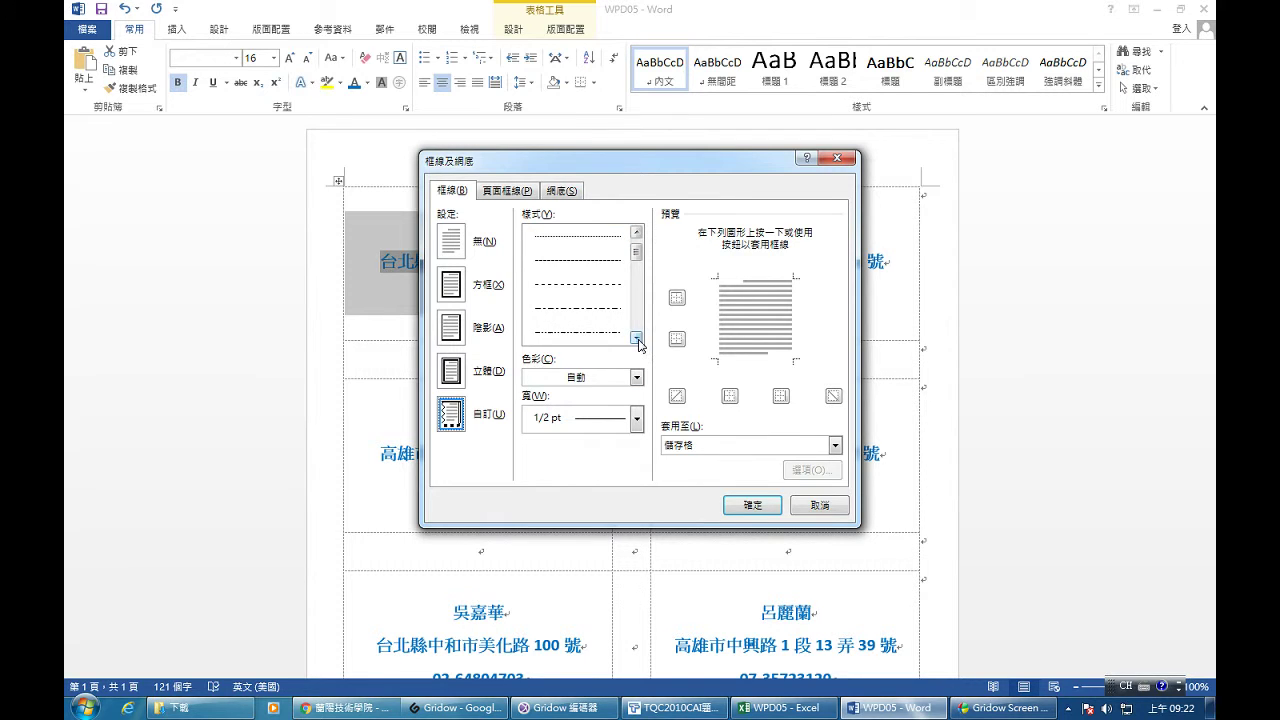
{"action": "scroll", "coordinate": [634, 316], "scroll_direction": "down", "scroll_amount": 3}
{"action": "left_click", "coordinate": [616, 268]}
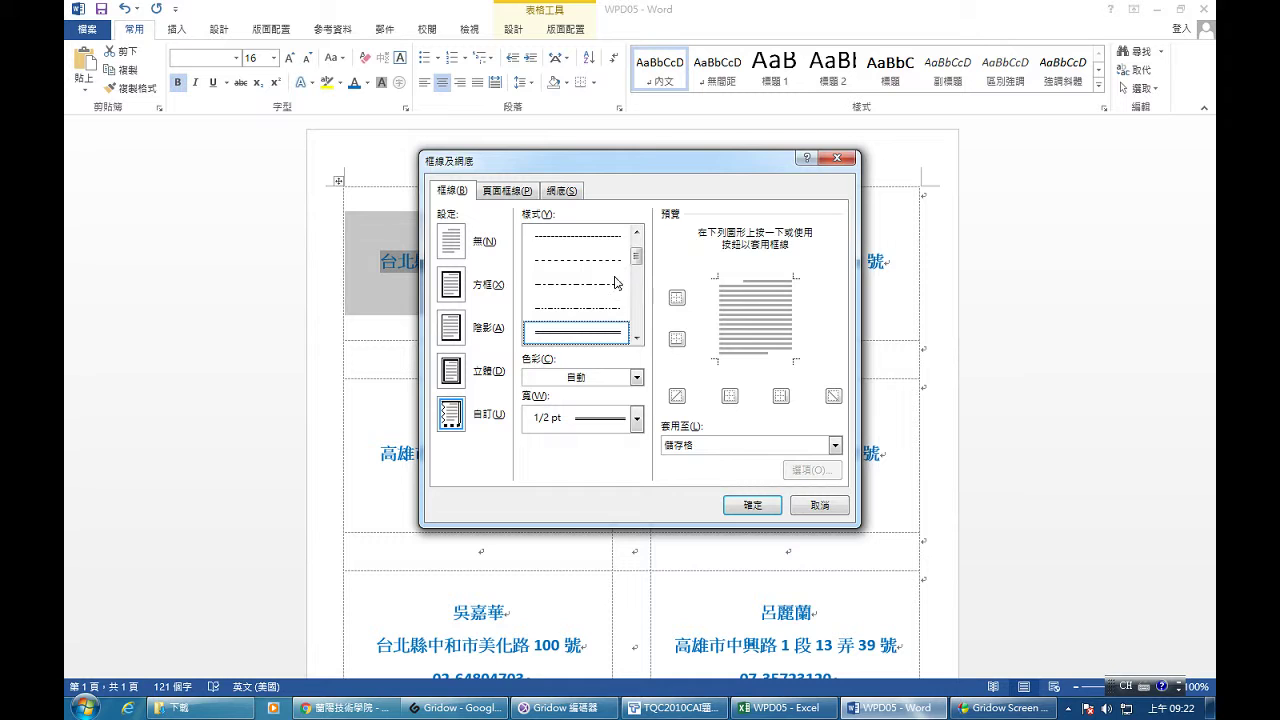
Step: Set the first label cell's border colour to red and its width to 1 1/2 pt
{"action": "left_click", "coordinate": [636, 378]}
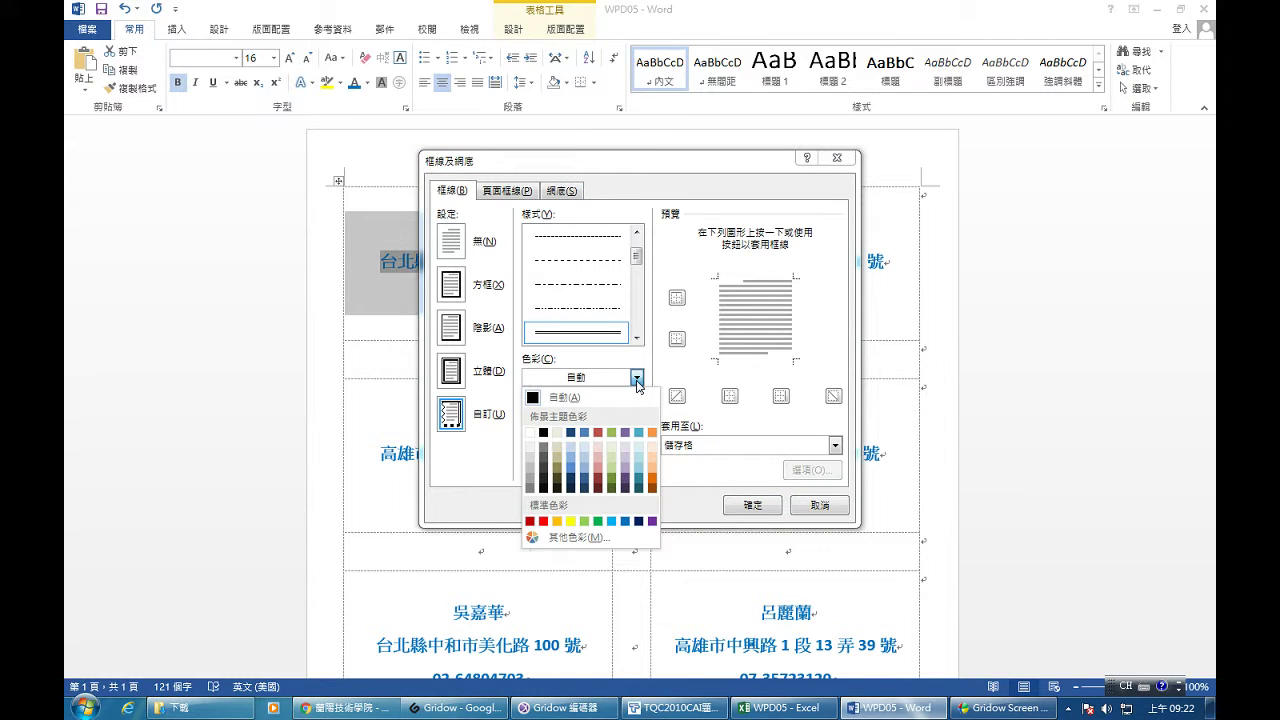
{"action": "left_click", "coordinate": [543, 521]}
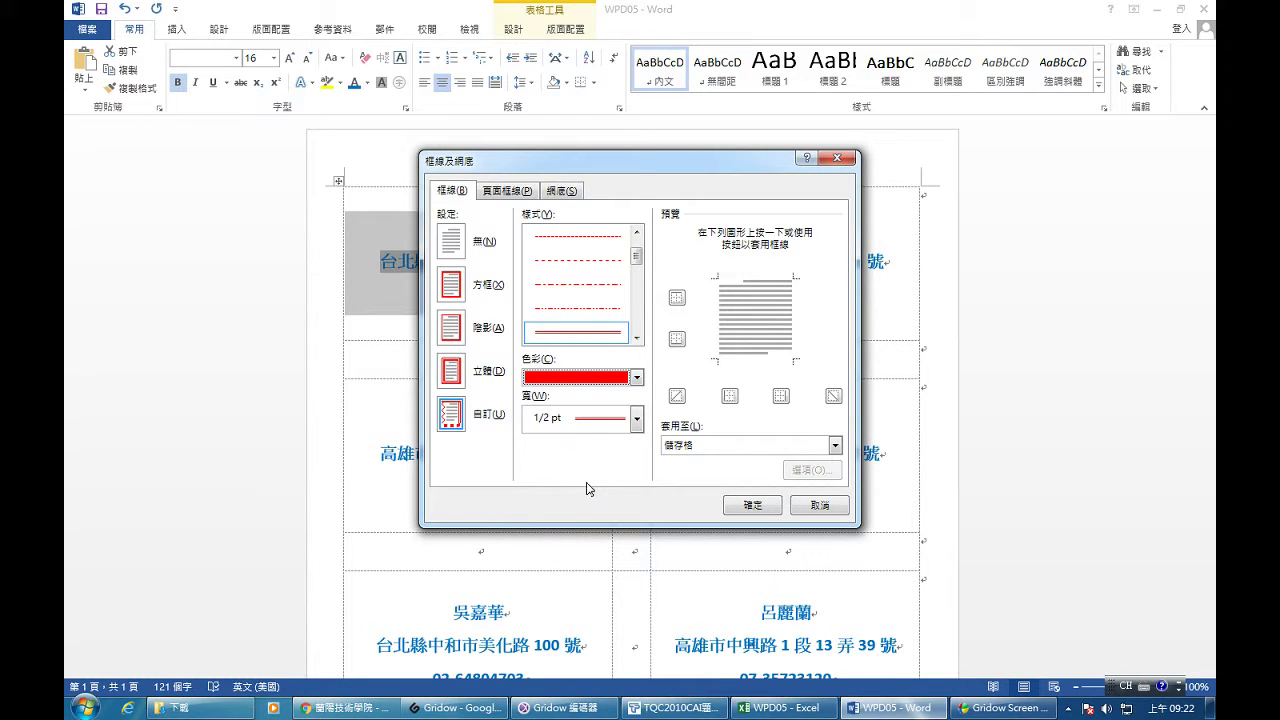
{"action": "left_click", "coordinate": [636, 418]}
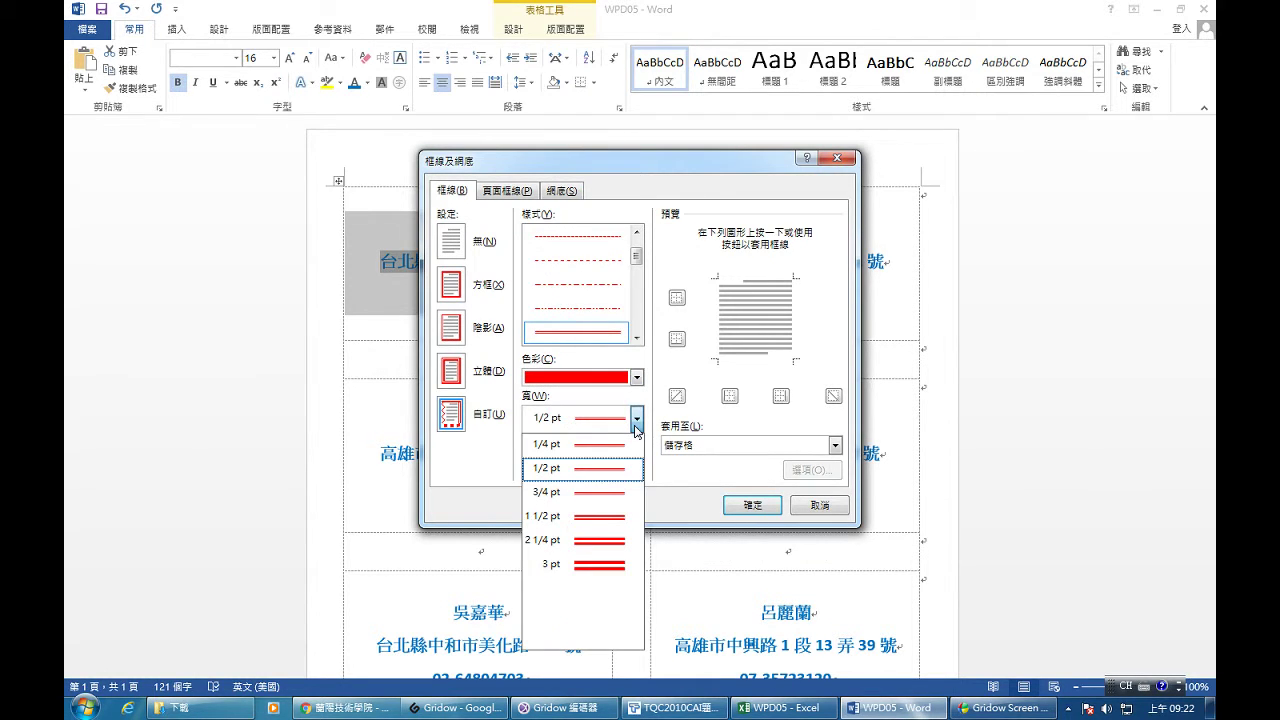
{"action": "left_click", "coordinate": [603, 518]}
Step: Apply the red double border to all four edges of the first label cell
{"action": "left_click", "coordinate": [677, 297]}
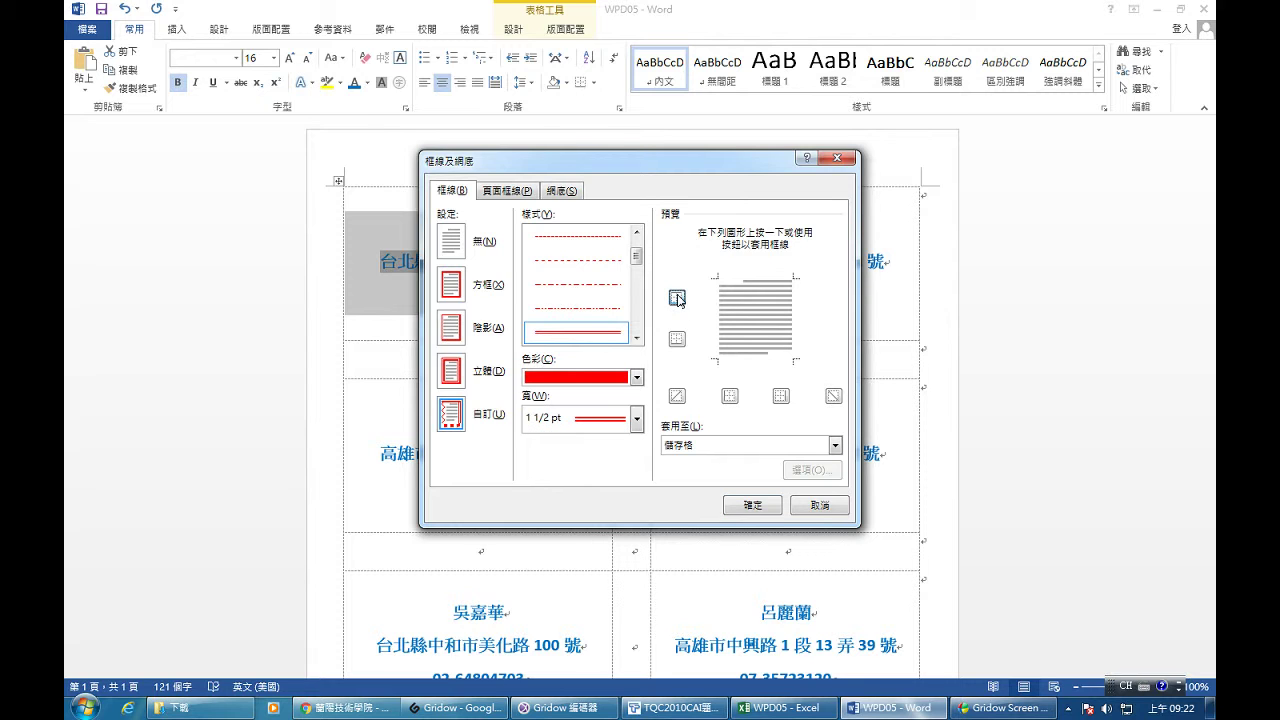
{"action": "left_click", "coordinate": [678, 338]}
{"action": "left_click", "coordinate": [730, 396]}
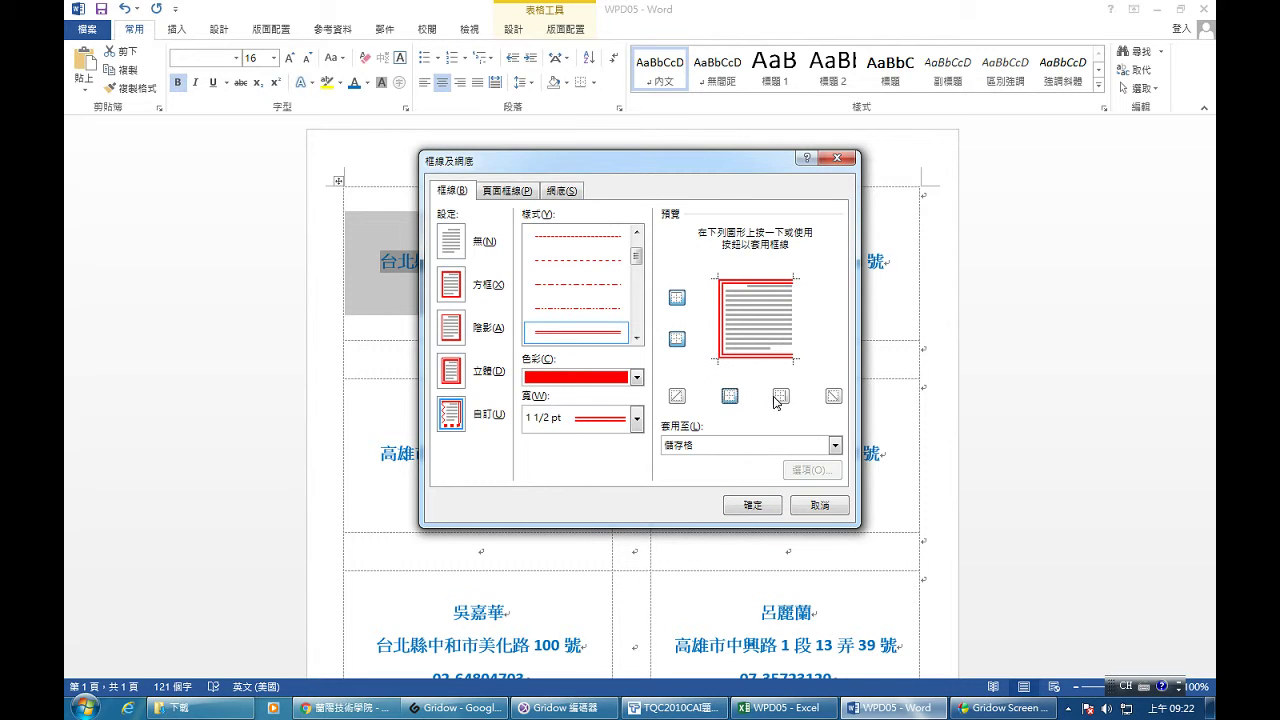
{"action": "left_click", "coordinate": [781, 396]}
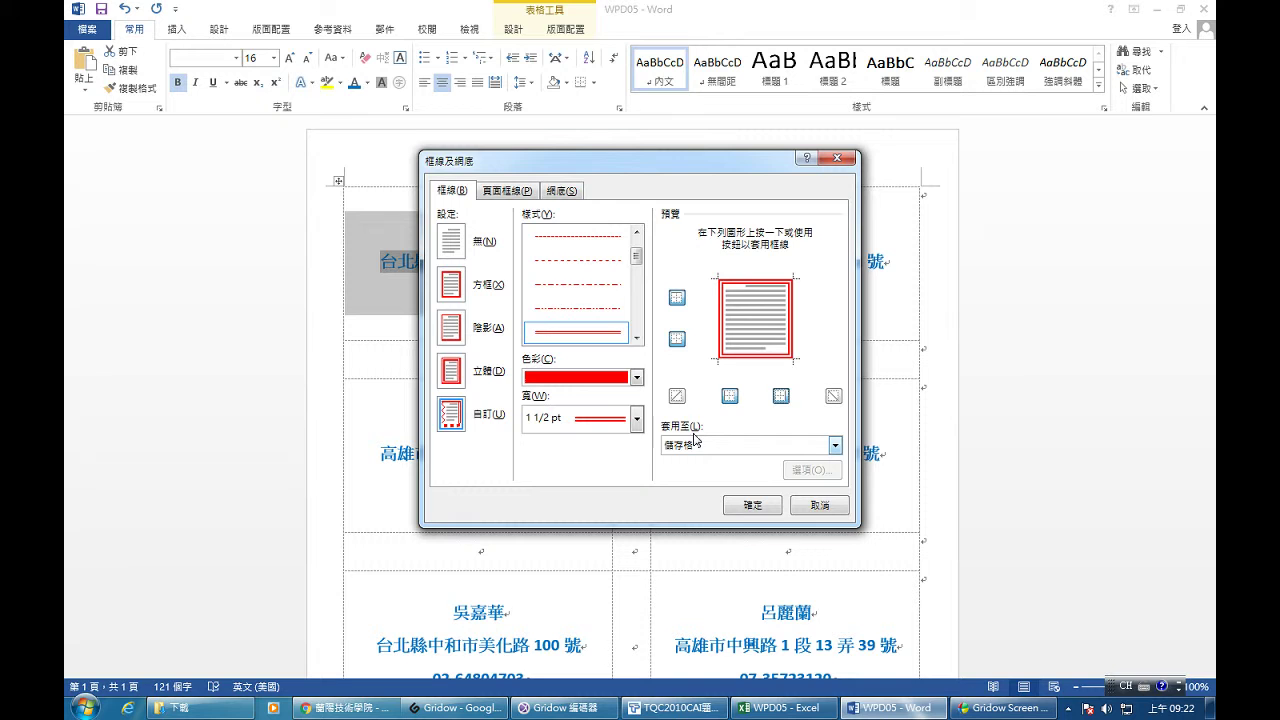
{"action": "left_click_drag", "start_coordinate": [593, 160], "coordinate": [863, 209]}
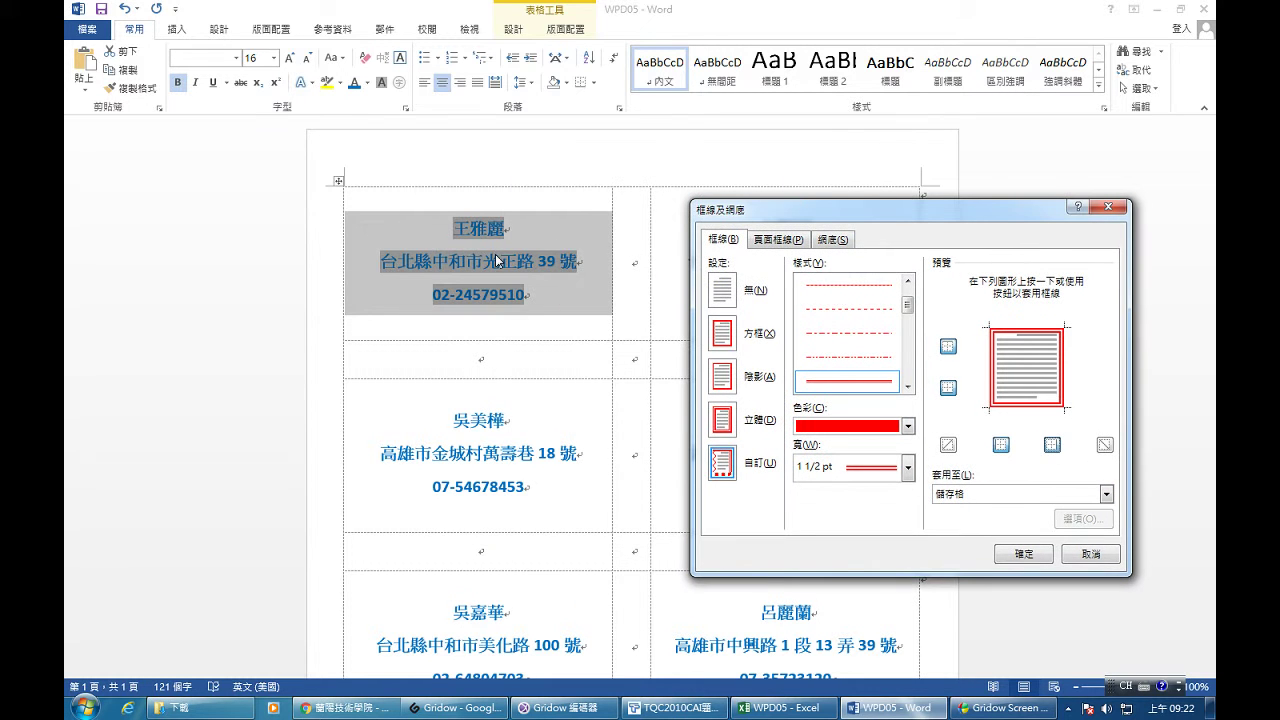
{"action": "left_click_drag", "start_coordinate": [878, 213], "coordinate": [640, 168]}
{"action": "left_click", "coordinate": [788, 509]}
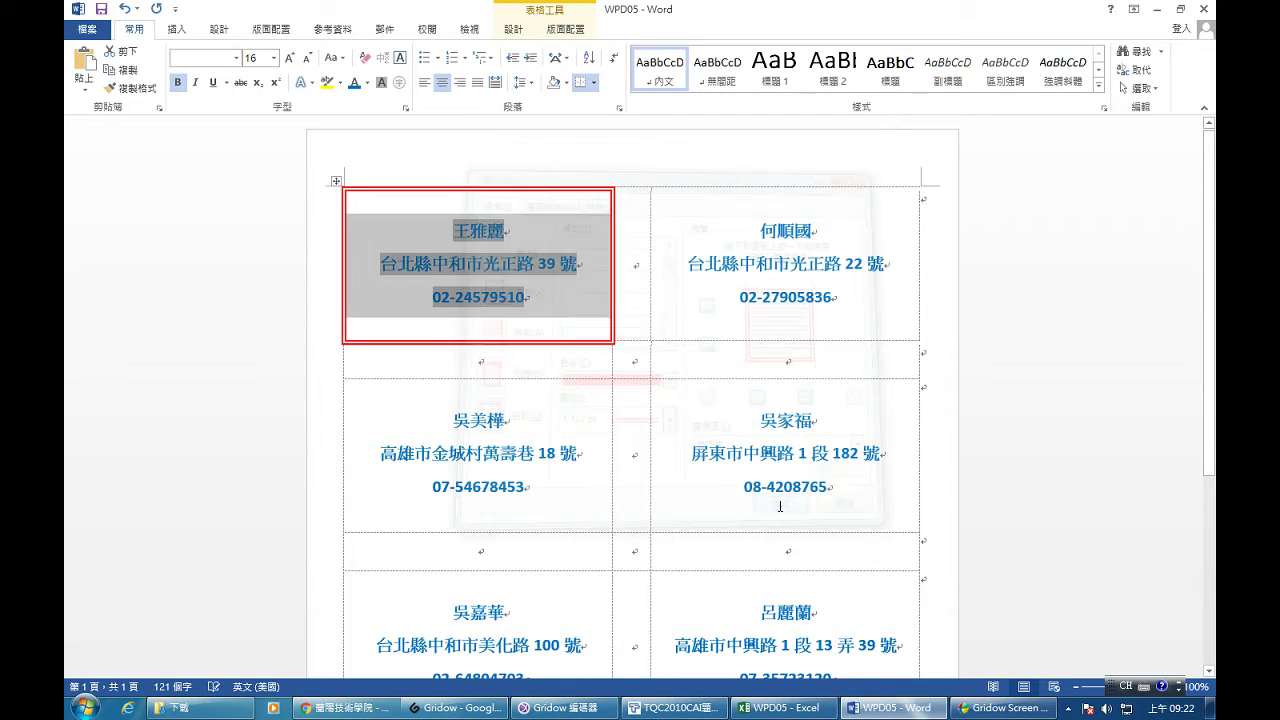
Step: Try to carry the first label's red border over to the other labels by updating all labels
{"action": "triple_click", "coordinate": [502, 272]}
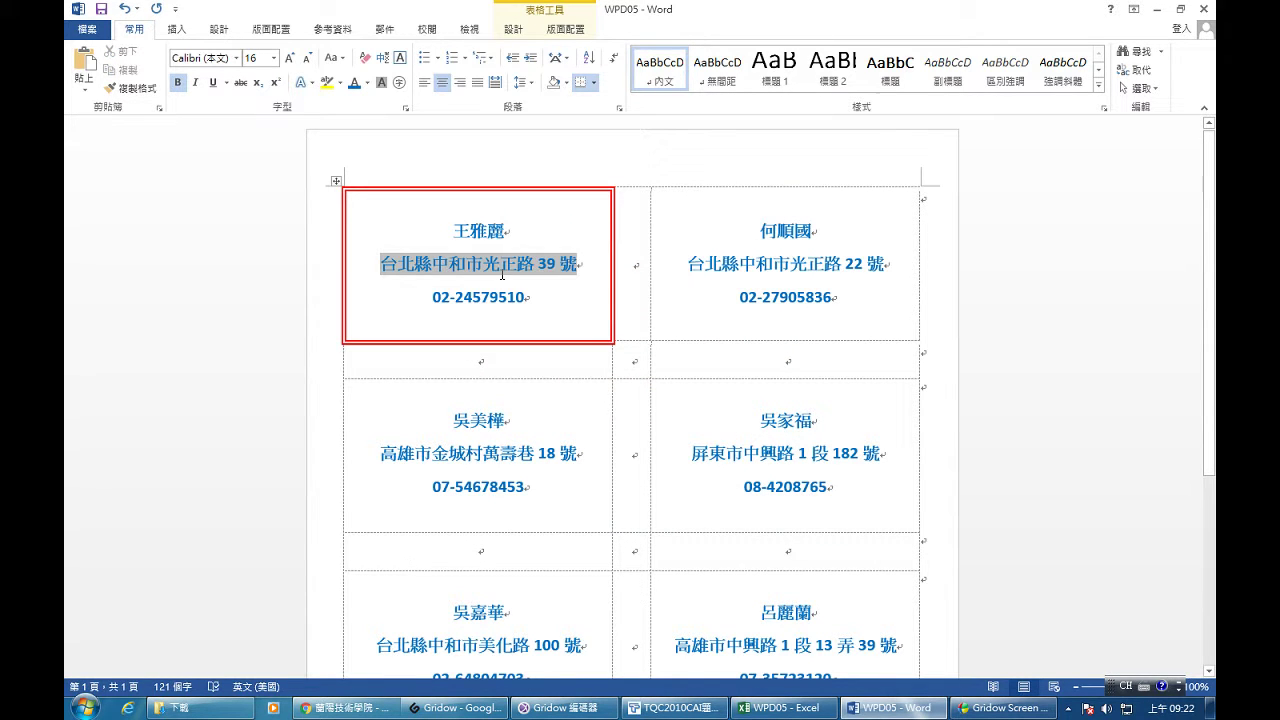
{"action": "left_click", "coordinate": [391, 31]}
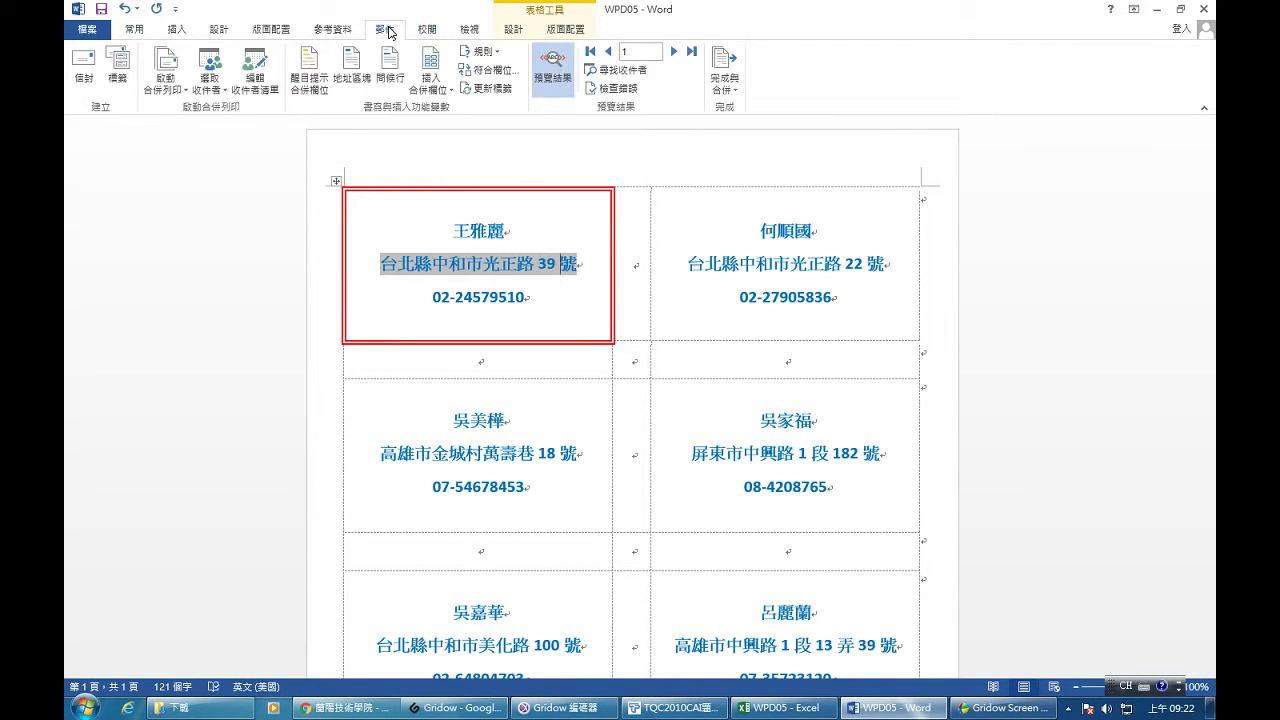
{"action": "left_click", "coordinate": [498, 91]}
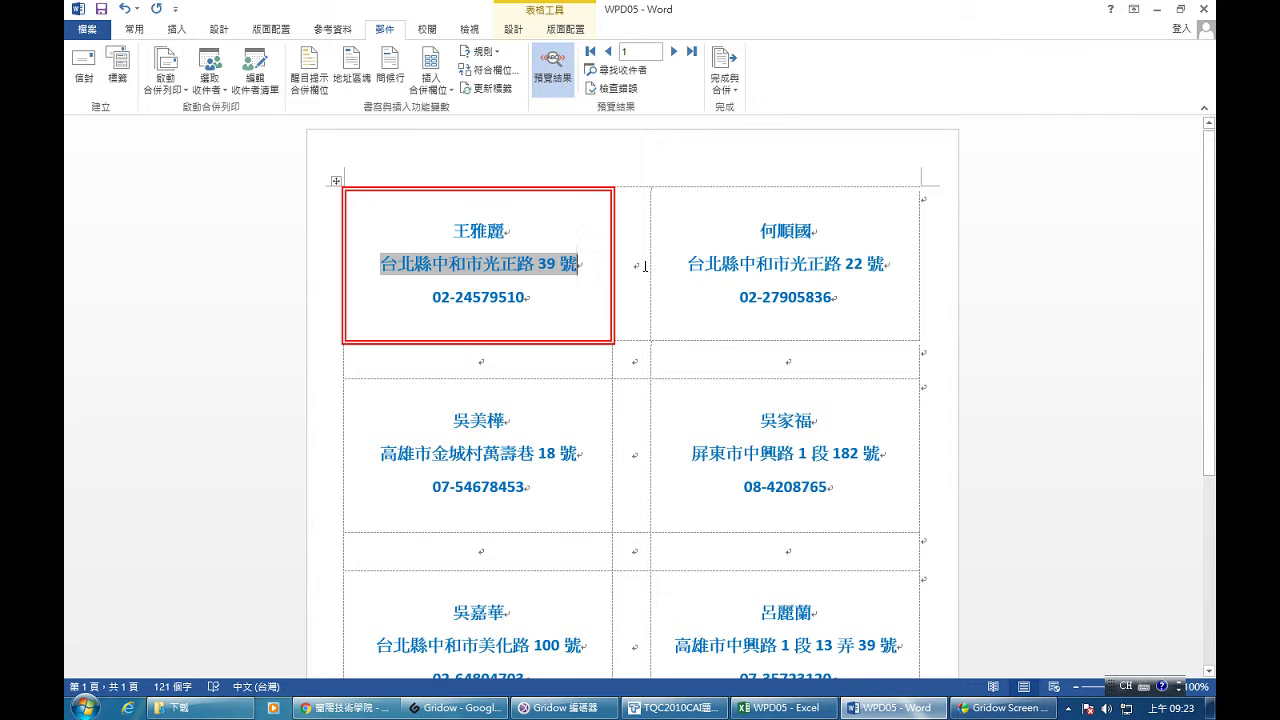
{"action": "key", "text": "F11"}
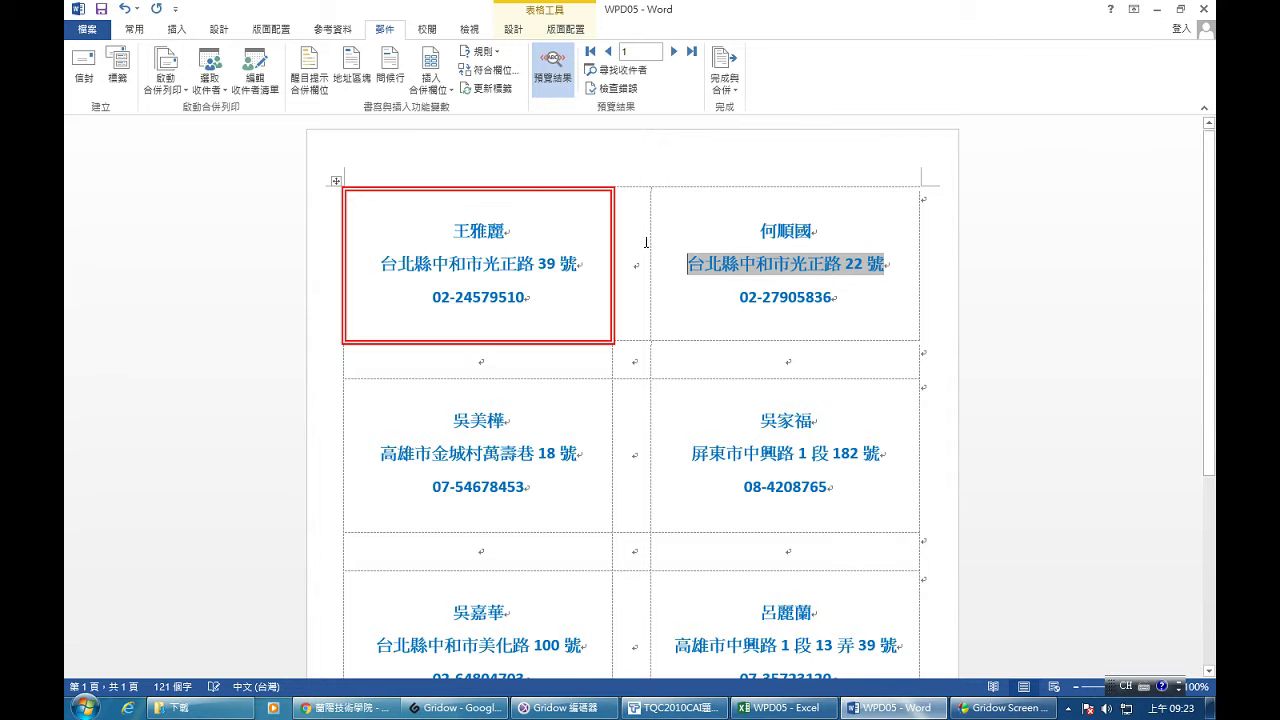
{"action": "left_click", "coordinate": [565, 29]}
{"action": "left_click", "coordinate": [80, 91]}
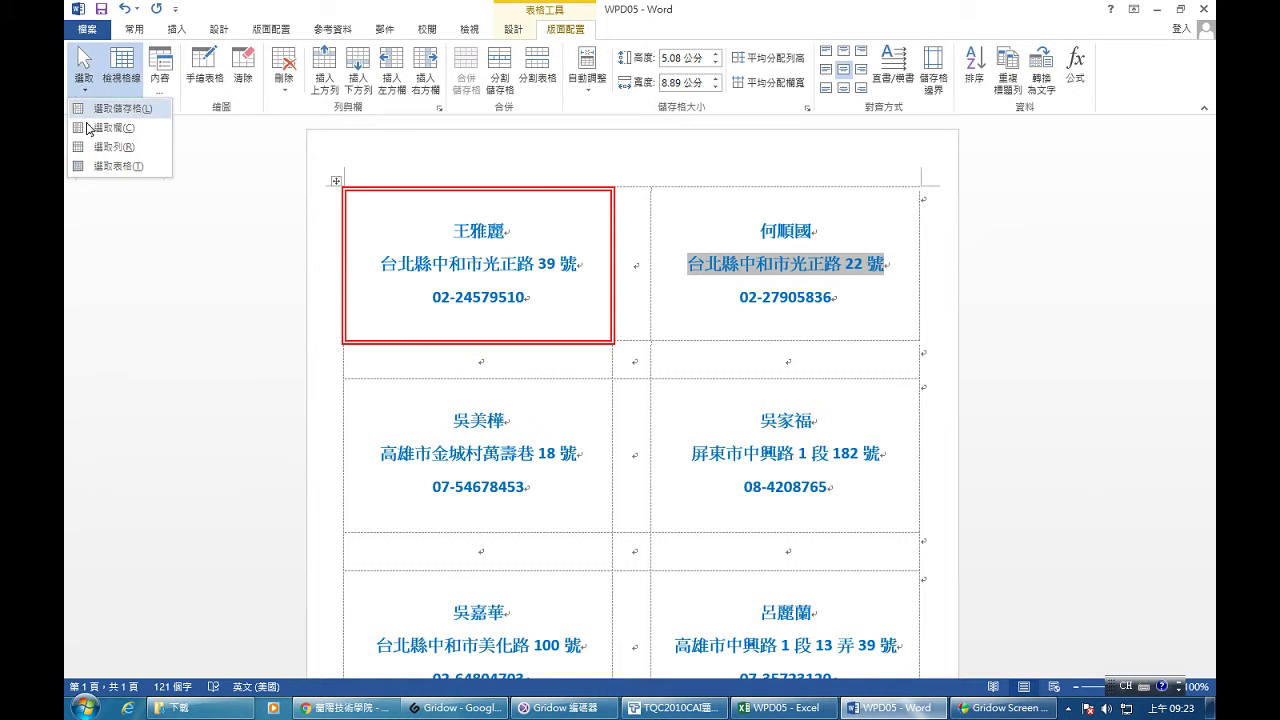
{"action": "left_click", "coordinate": [100, 110]}
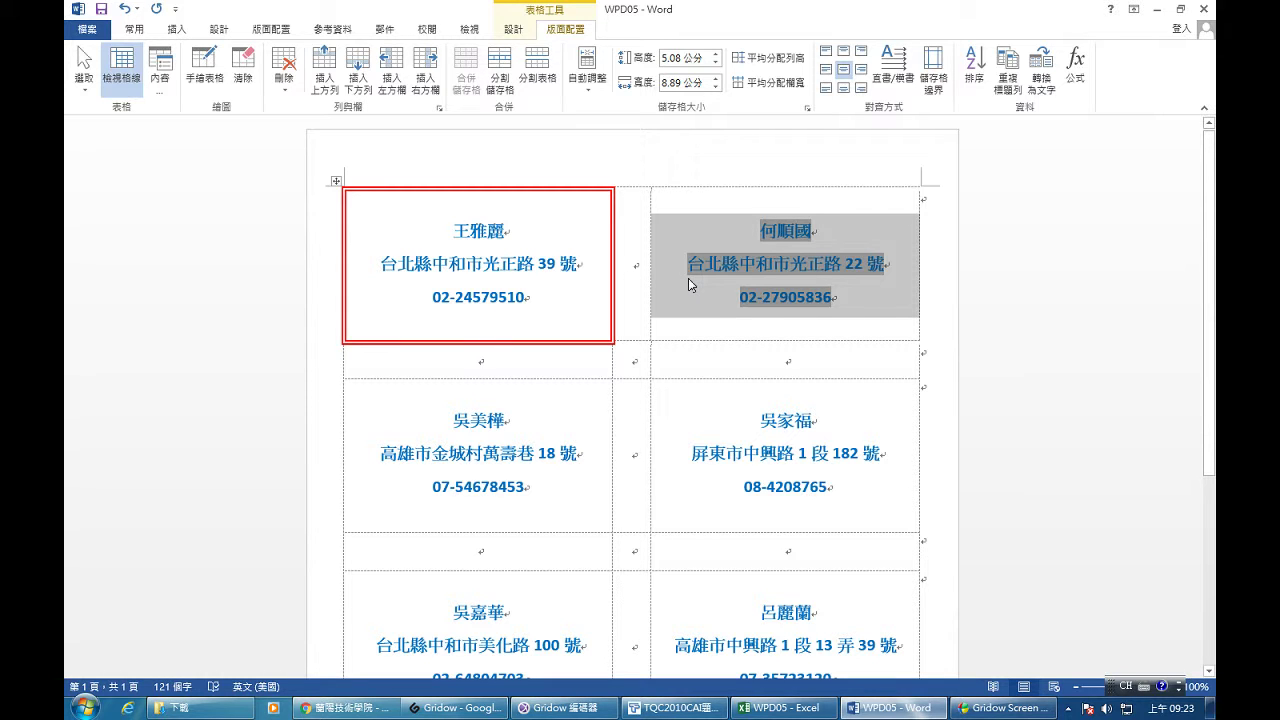
{"action": "left_click", "coordinate": [338, 179]}
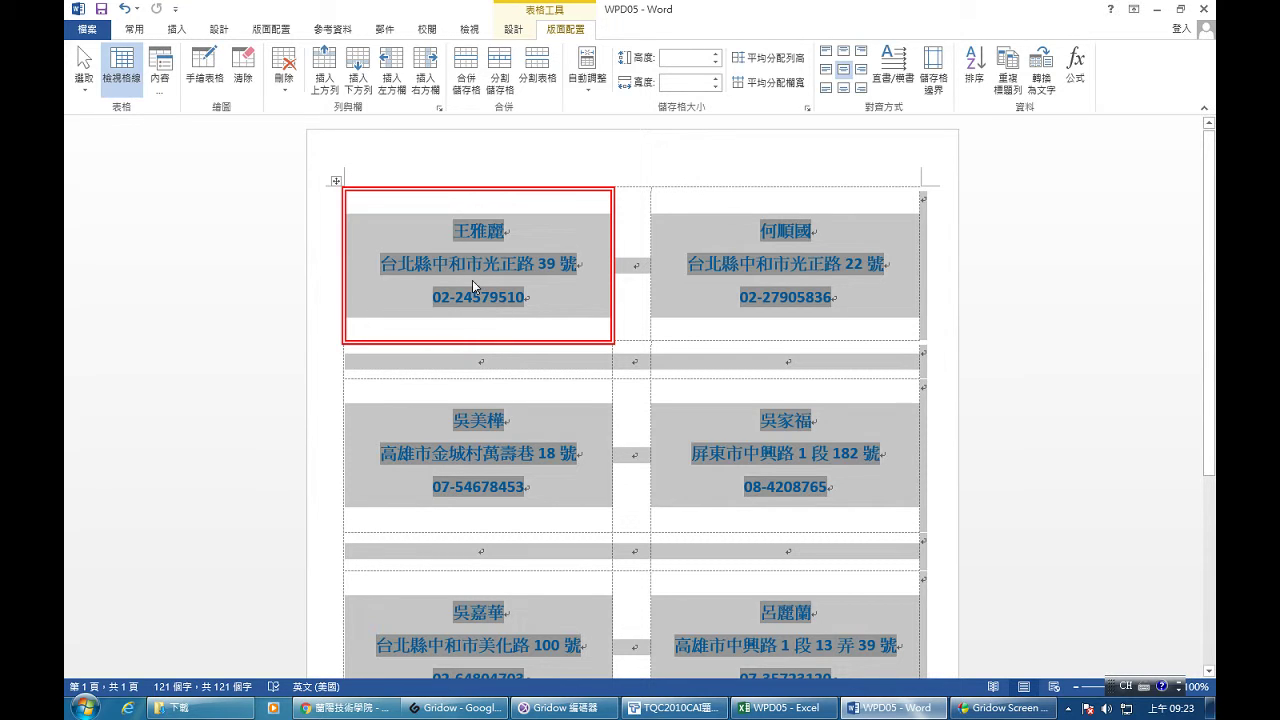
{"action": "left_click", "coordinate": [503, 248]}
Step: Select the whole label table and choose a custom double-line style for its borders
{"action": "left_click", "coordinate": [336, 180]}
{"action": "left_click", "coordinate": [134, 30]}
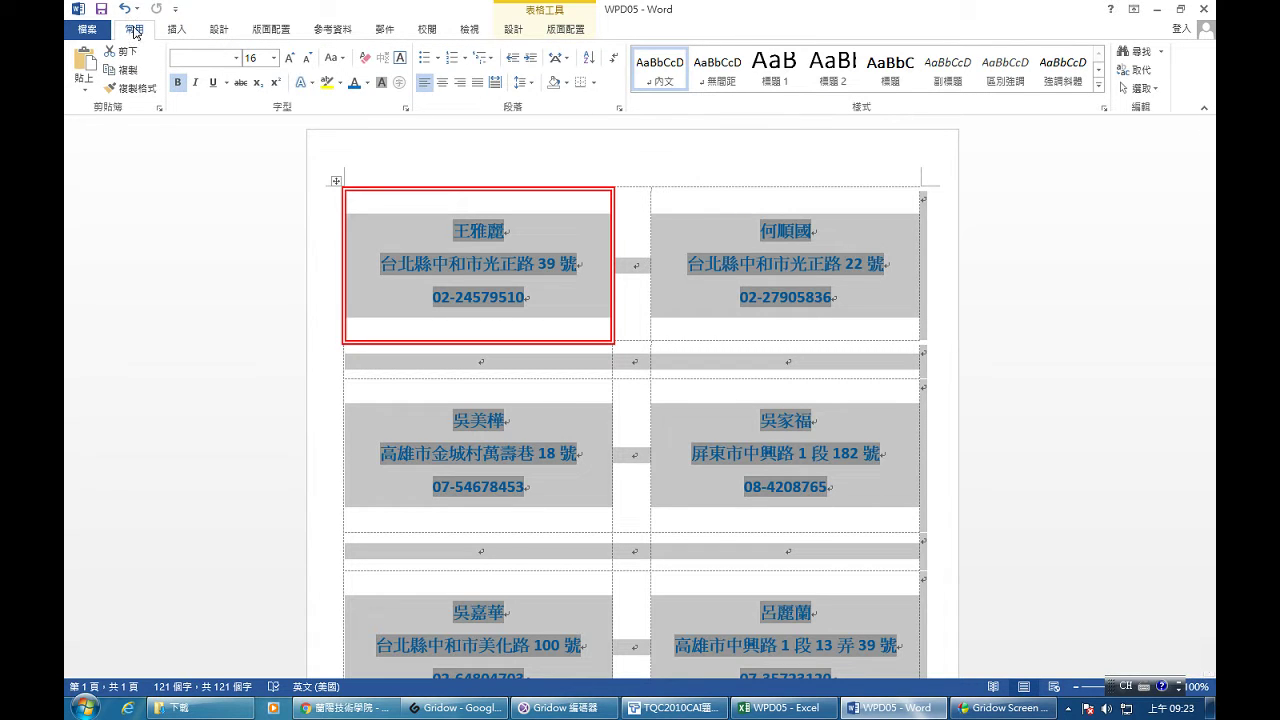
{"action": "left_click", "coordinate": [594, 82]}
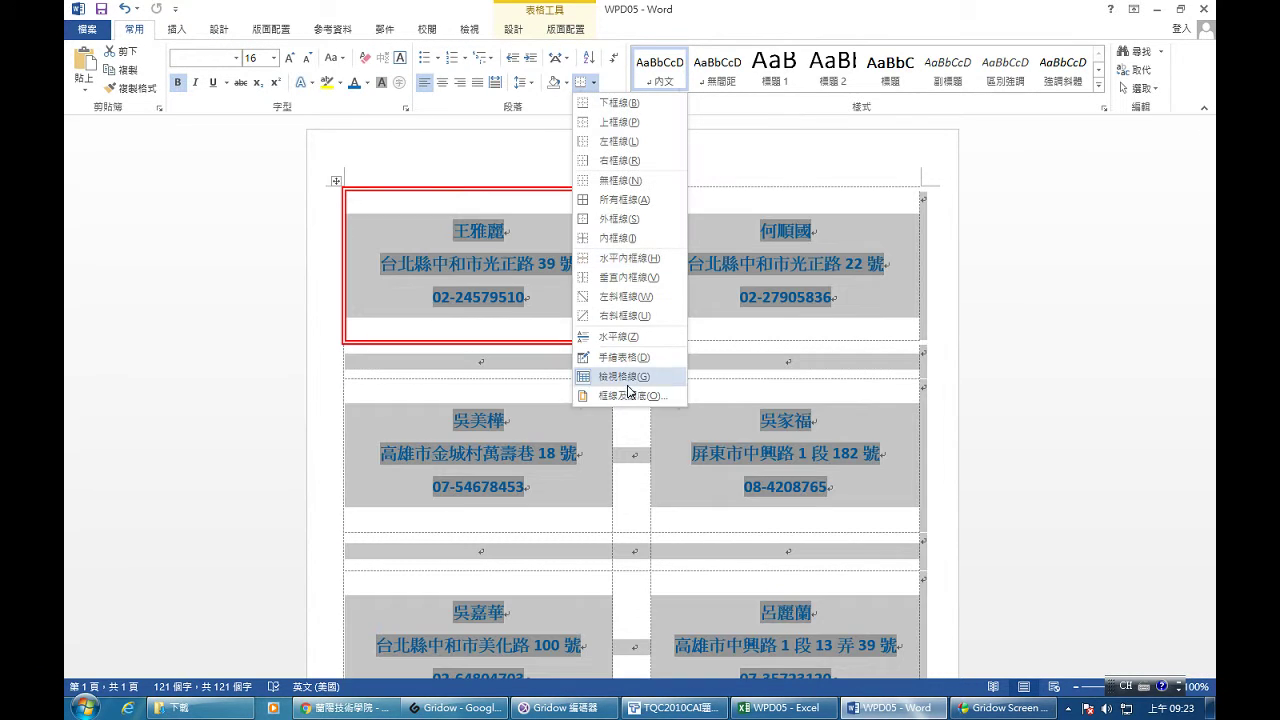
{"action": "left_click", "coordinate": [629, 397]}
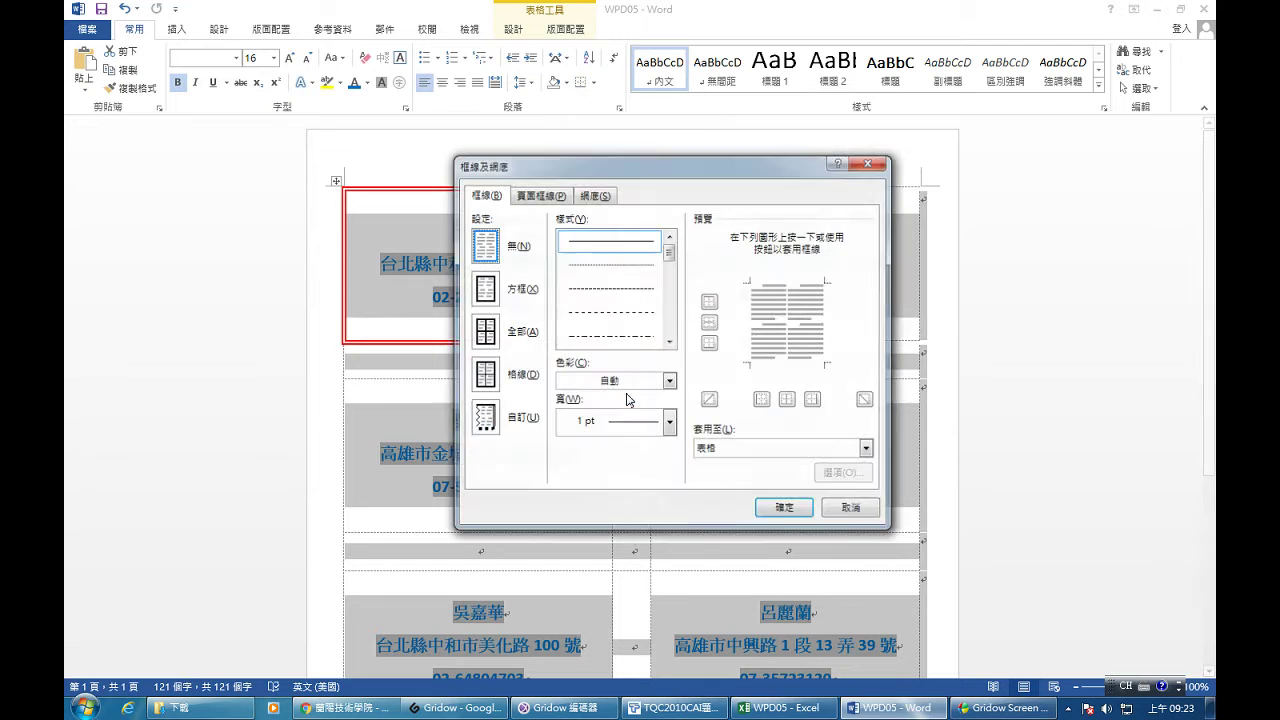
{"action": "left_click", "coordinate": [486, 426]}
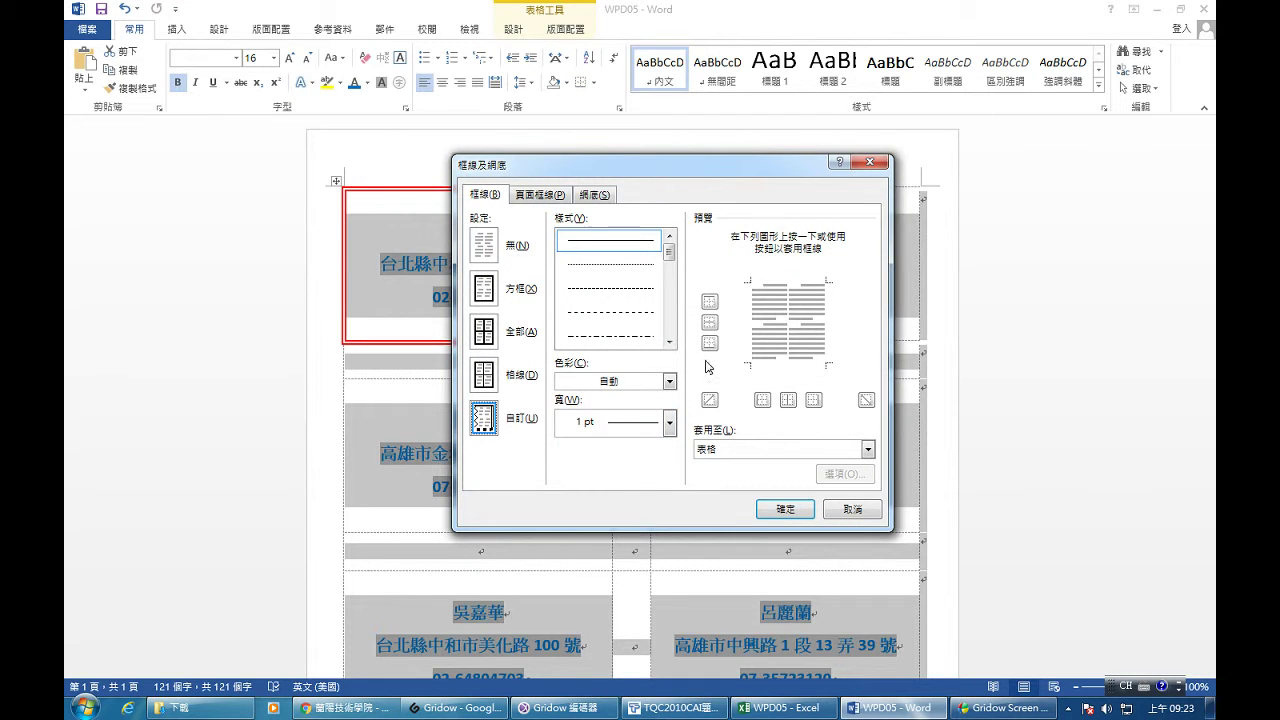
{"action": "scroll", "coordinate": [676, 325], "scroll_direction": "down", "scroll_amount": 3}
{"action": "left_click", "coordinate": [645, 288]}
{"action": "scroll", "coordinate": [652, 330], "scroll_direction": "up", "scroll_amount": 1}
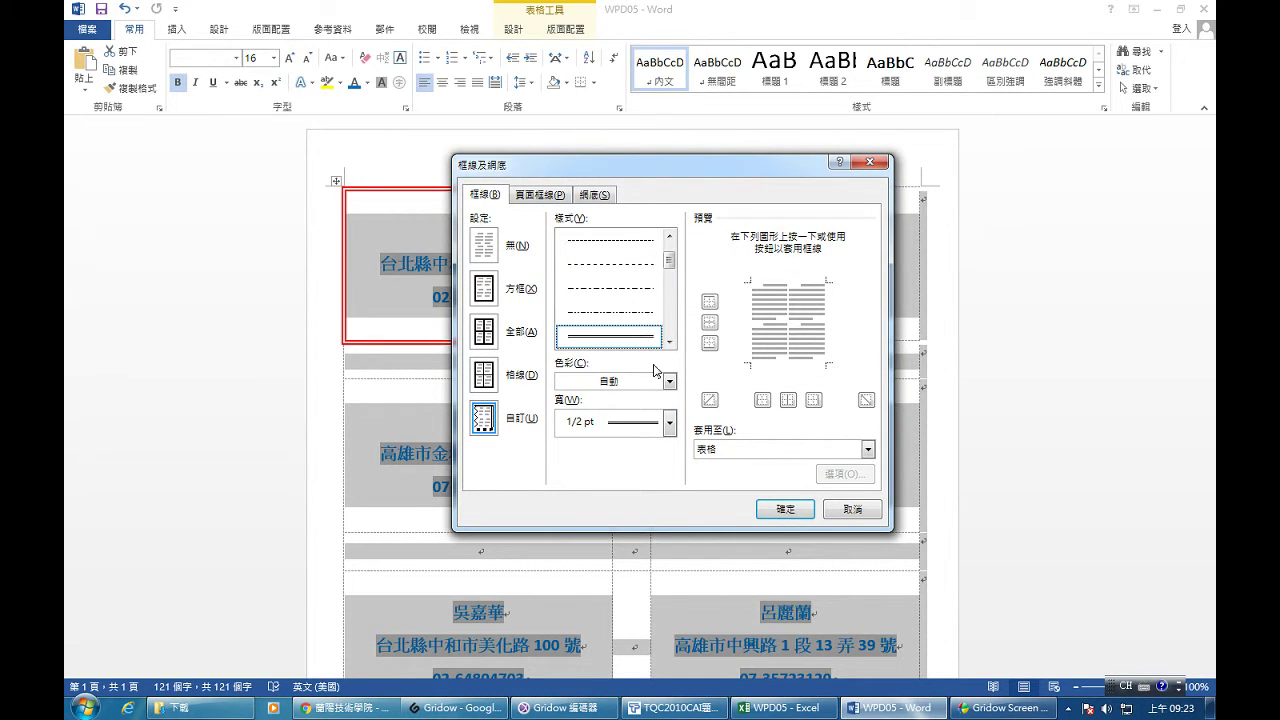
Step: Set the label table's border colour to red and its width to 1 1/2 pt
{"action": "left_click", "coordinate": [669, 381]}
{"action": "left_click", "coordinate": [577, 525]}
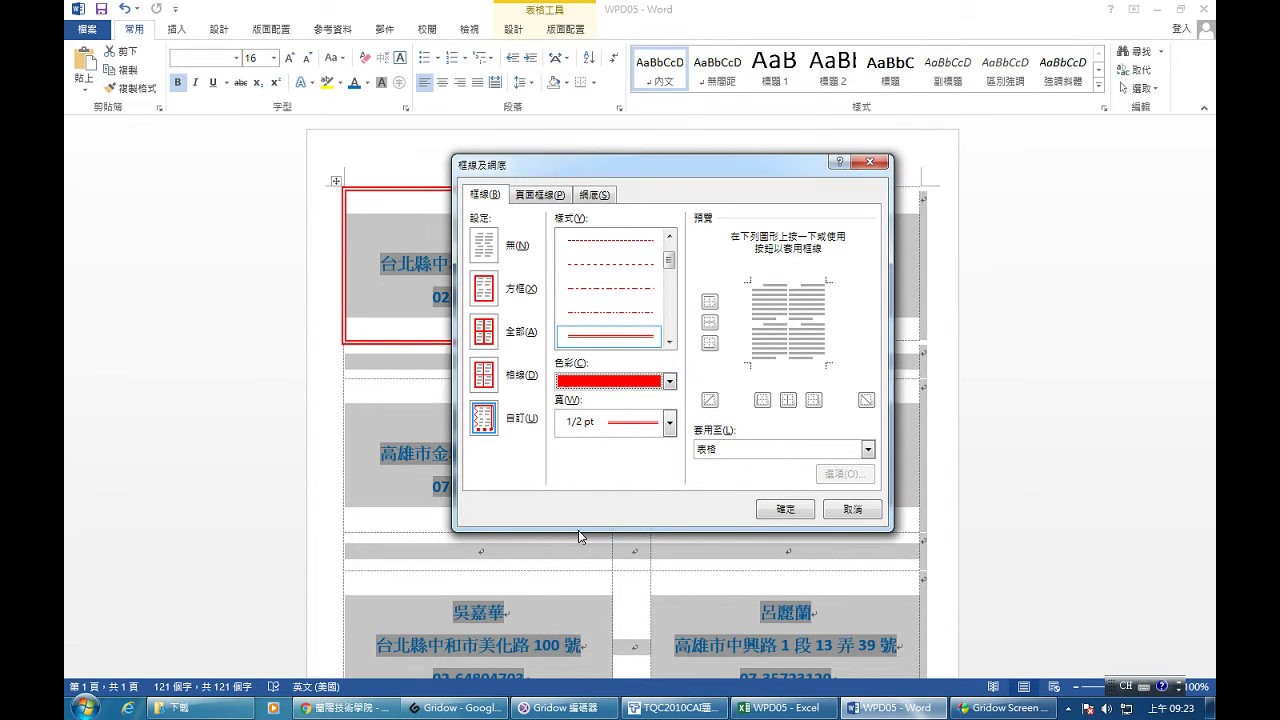
{"action": "left_click", "coordinate": [669, 421]}
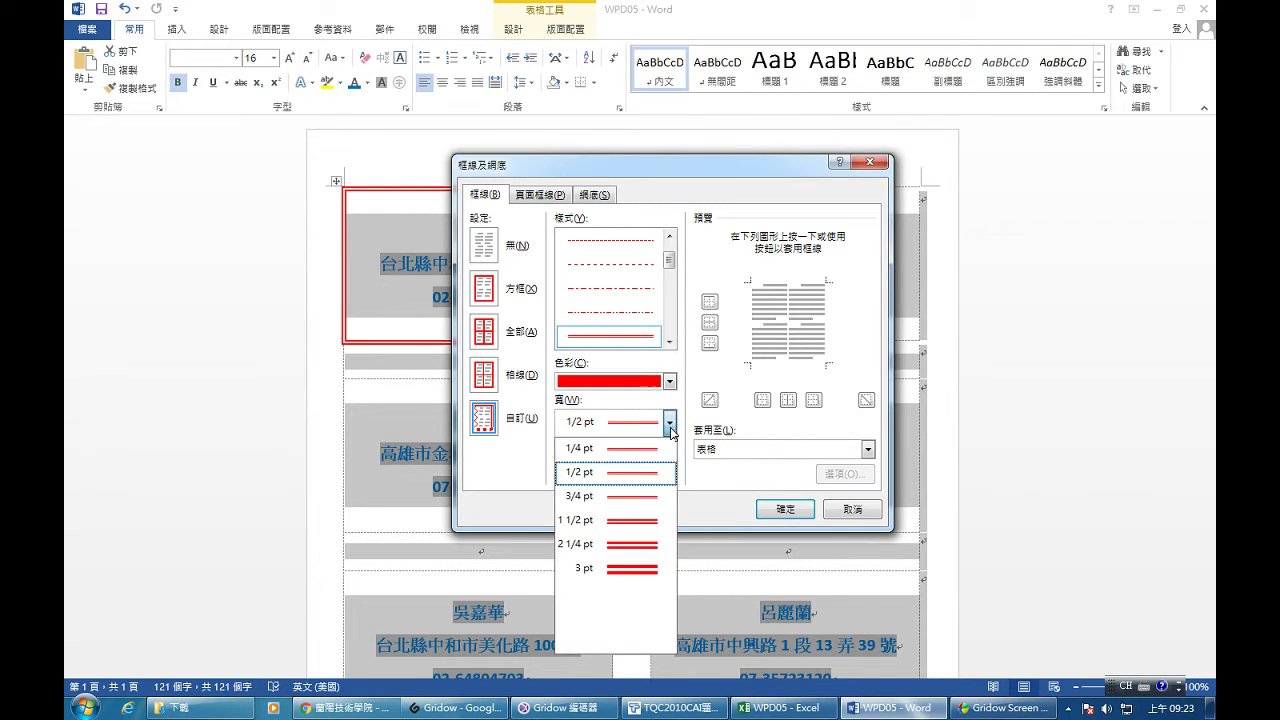
{"action": "left_click", "coordinate": [596, 525]}
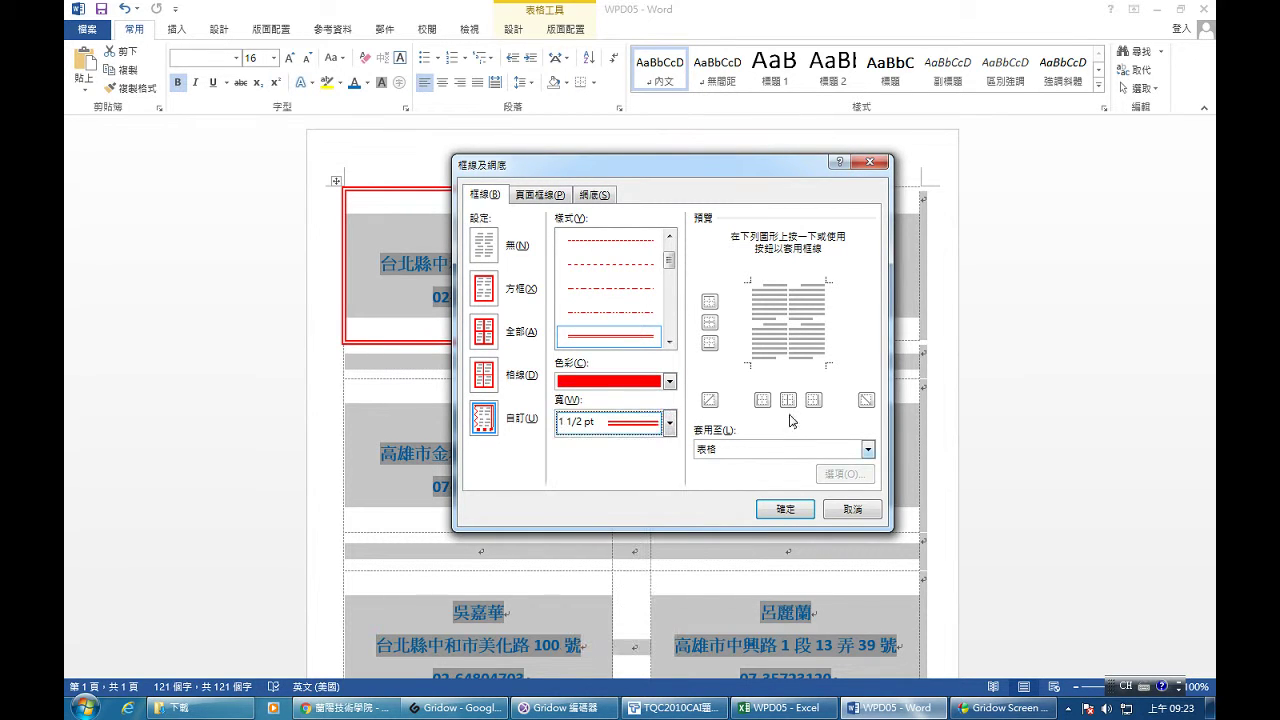
Step: Apply the red double border to all outer and inner edges of the label table
{"action": "left_click", "coordinate": [485, 333]}
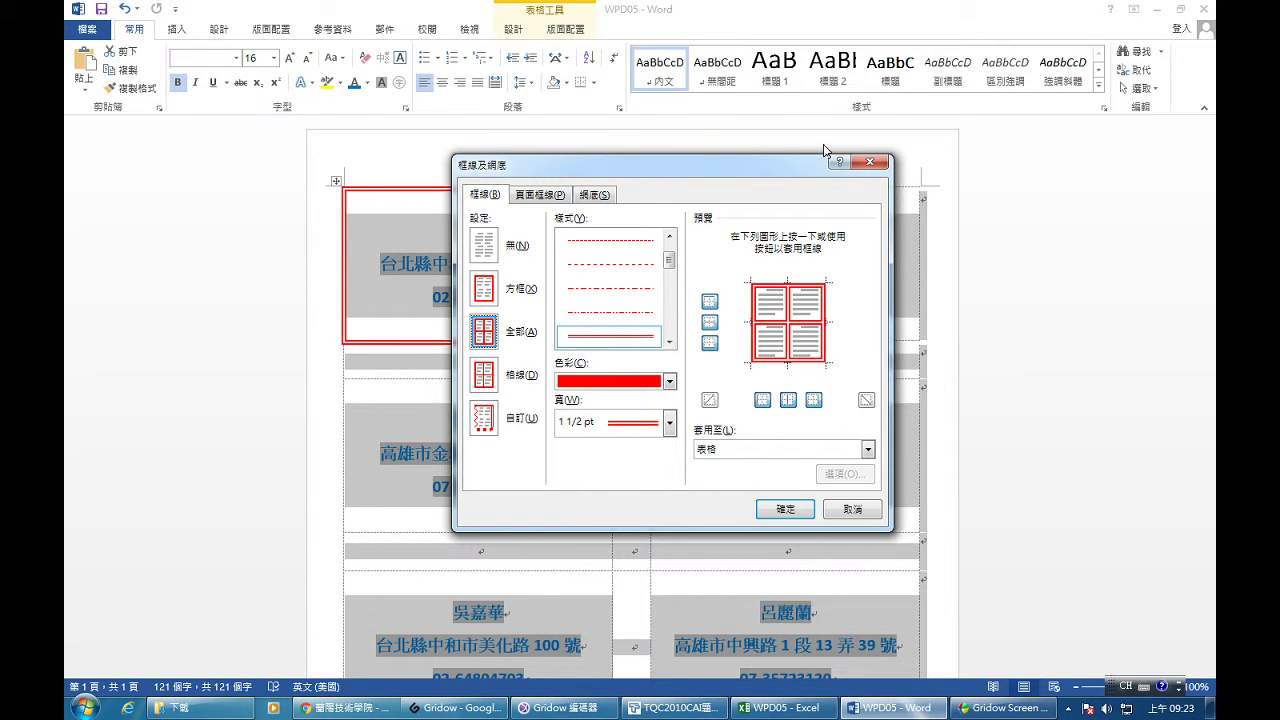
{"action": "left_click_drag", "start_coordinate": [782, 172], "coordinate": [715, 293]}
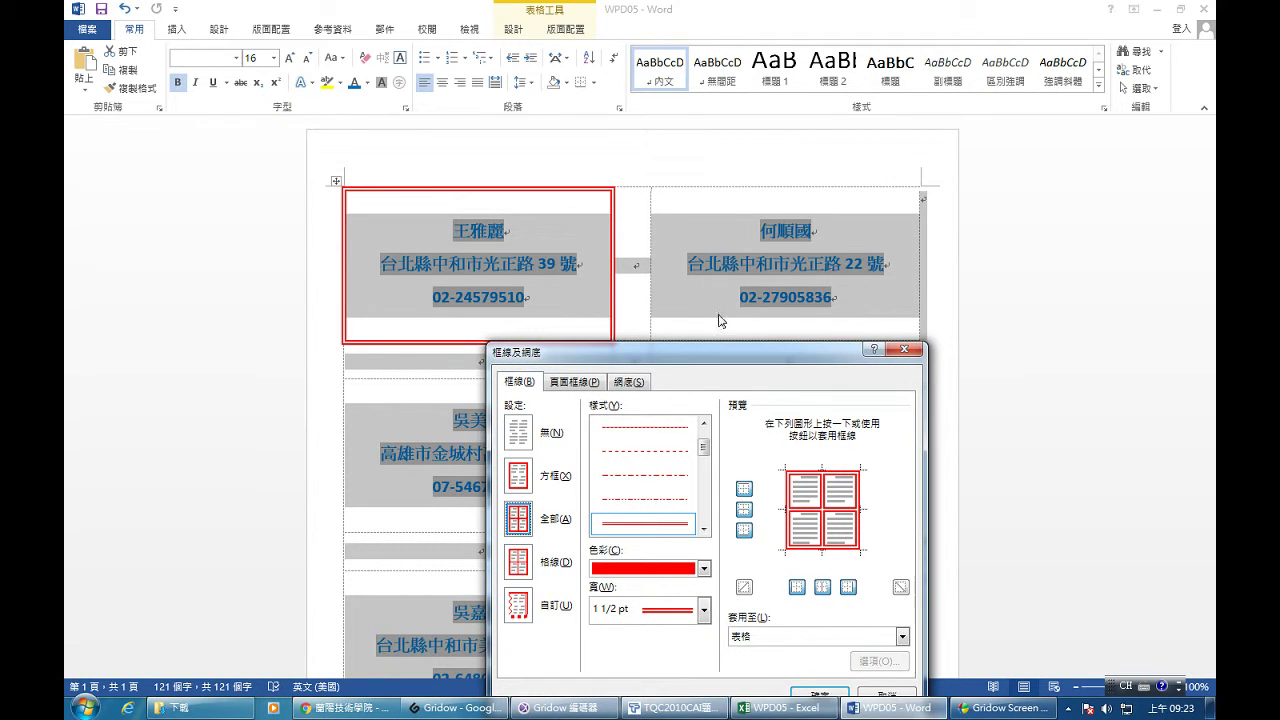
{"action": "left_click_drag", "start_coordinate": [764, 350], "coordinate": [764, 140]}
{"action": "left_click", "coordinate": [819, 493]}
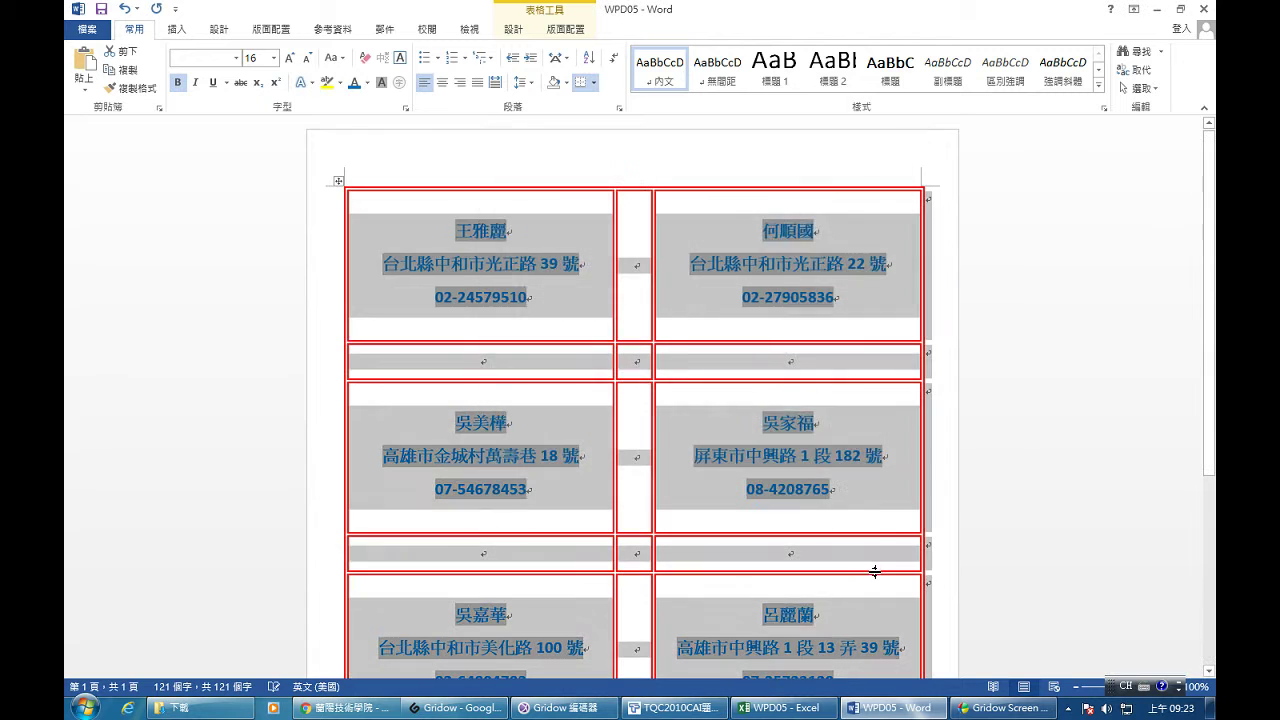
{"action": "left_click", "coordinate": [879, 428]}
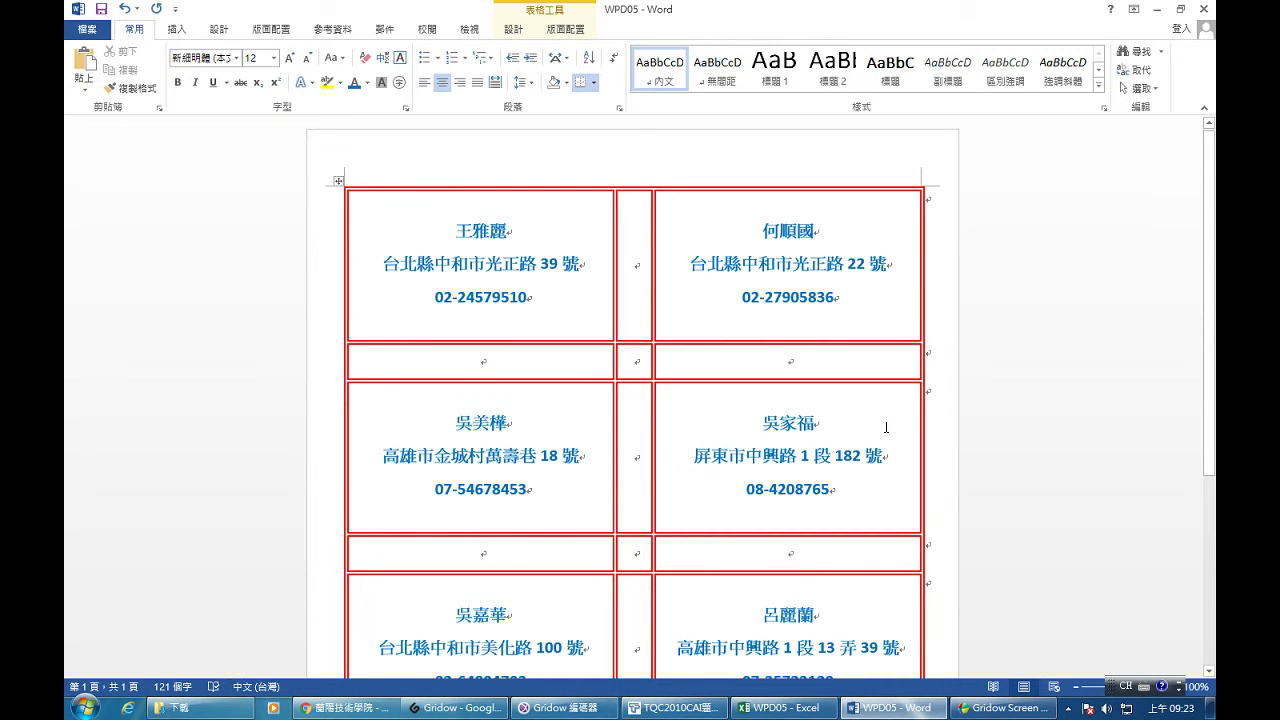